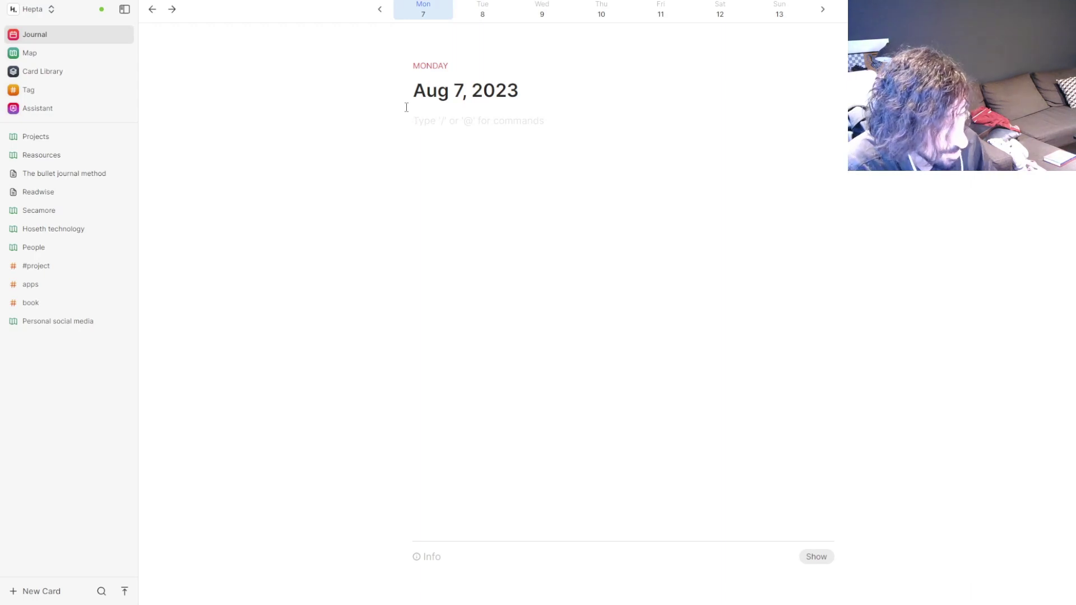
Try a to-do list item in the Aug 7, 2023 journal entry, and remove it
{"action": "type", "text": "/to"}
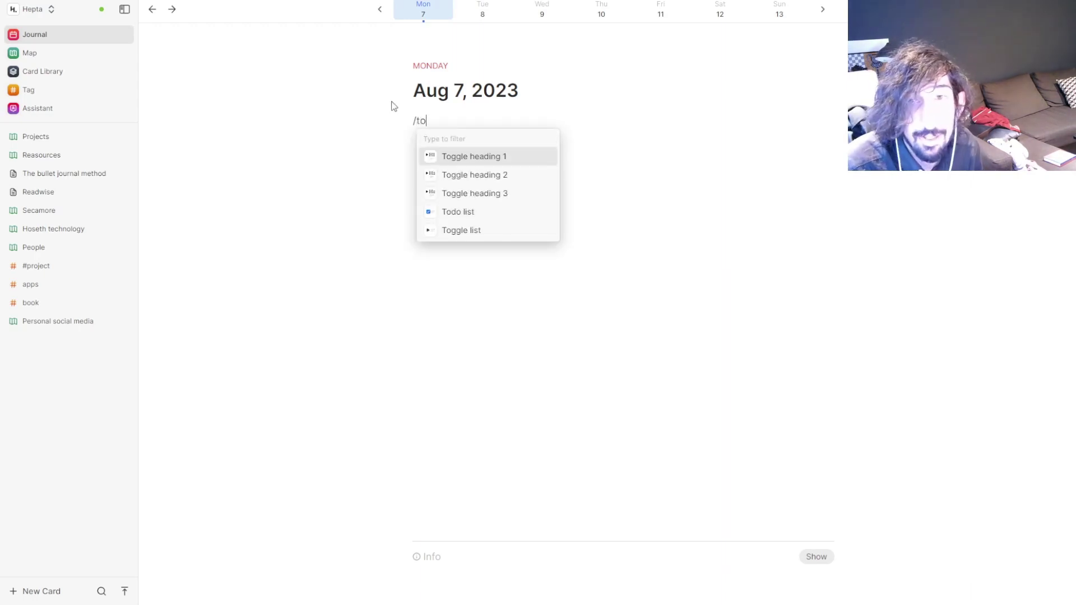
{"action": "left_click", "coordinate": [456, 214]}
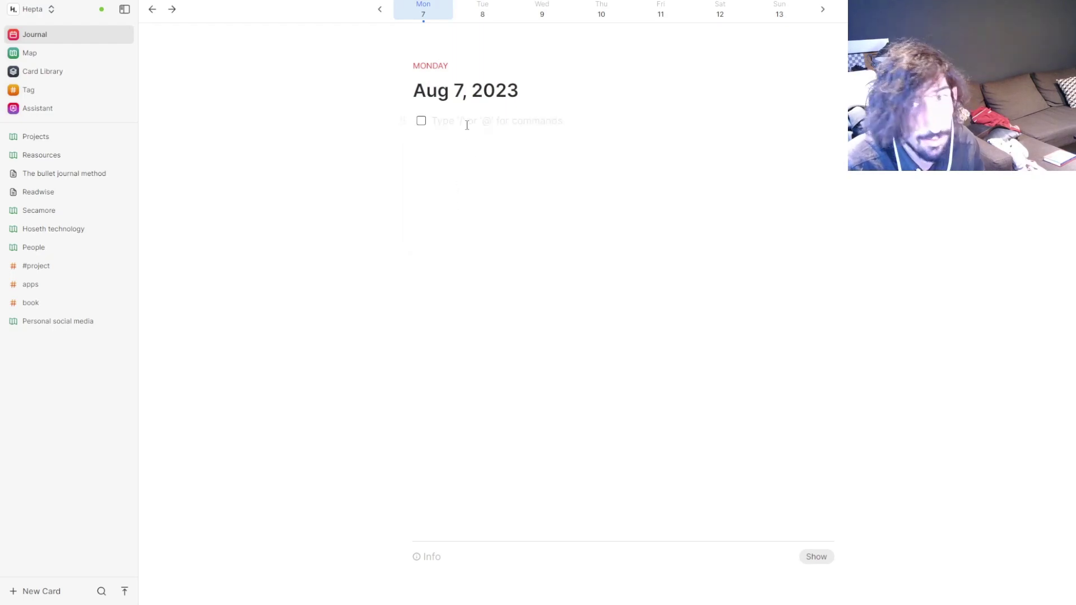
{"action": "key", "text": "BackSpace"}
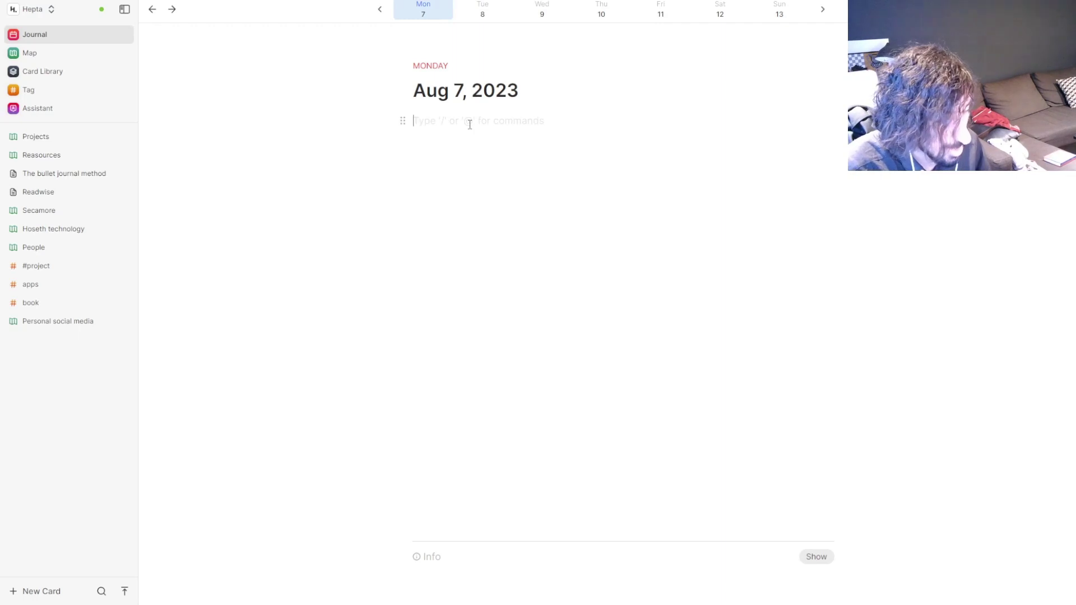
Write the bullet point "i filmed a youtube video" in the Aug 7, 2023 journal entry, and delete it again
{"action": "type", "text": "- "}
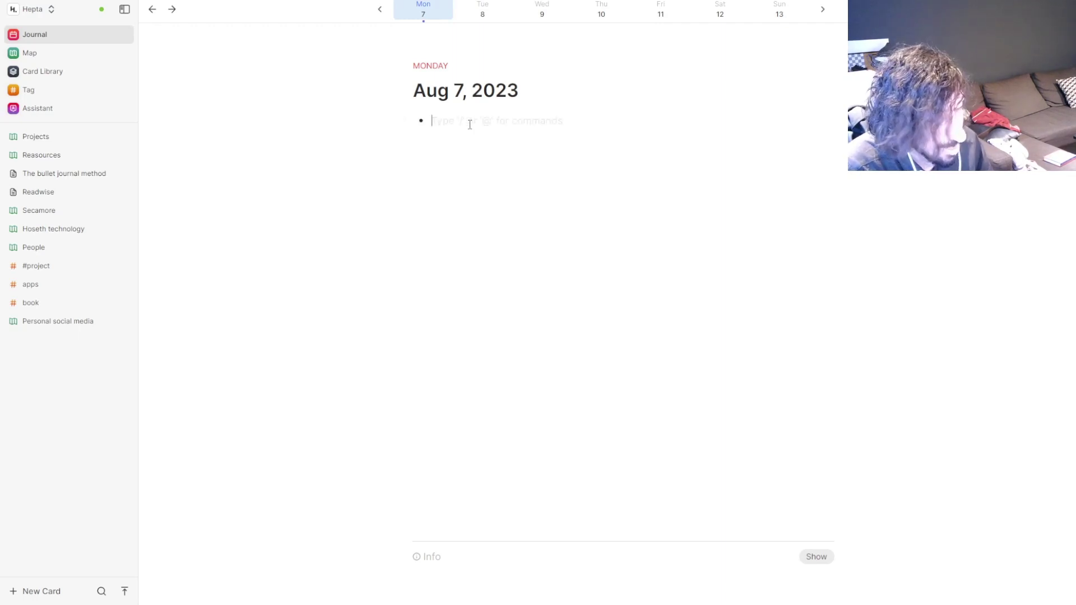
{"action": "type", "text": "i filmed "}
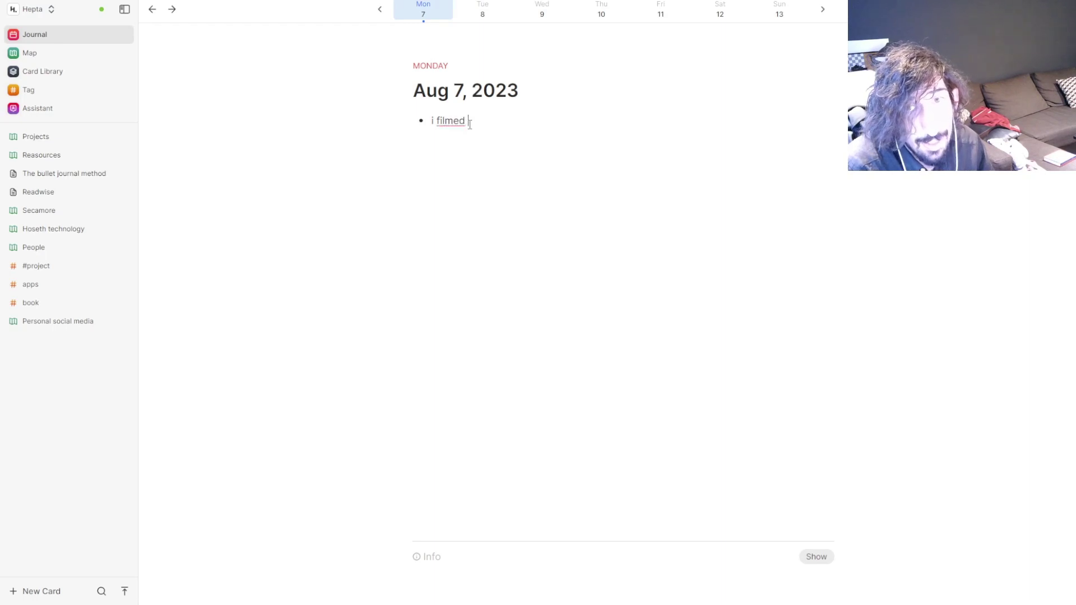
{"action": "type", "text": "a youtube video"}
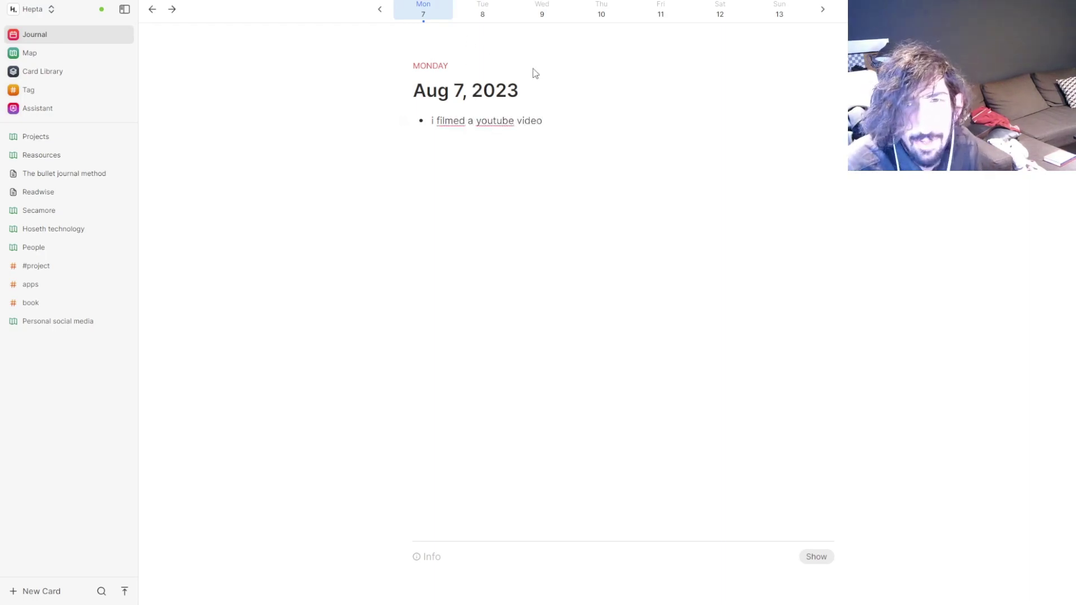
{"action": "left_click_drag", "start_coordinate": [561, 137], "coordinate": [426, 132]}
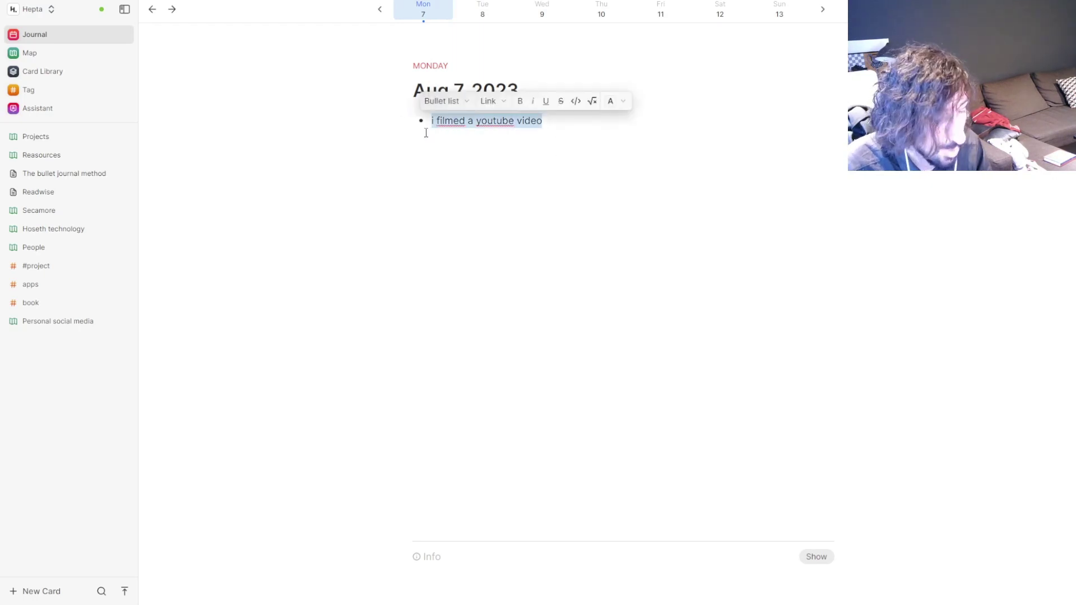
{"action": "key", "text": "BackSpace"}
{"action": "key", "text": "BackSpace"}
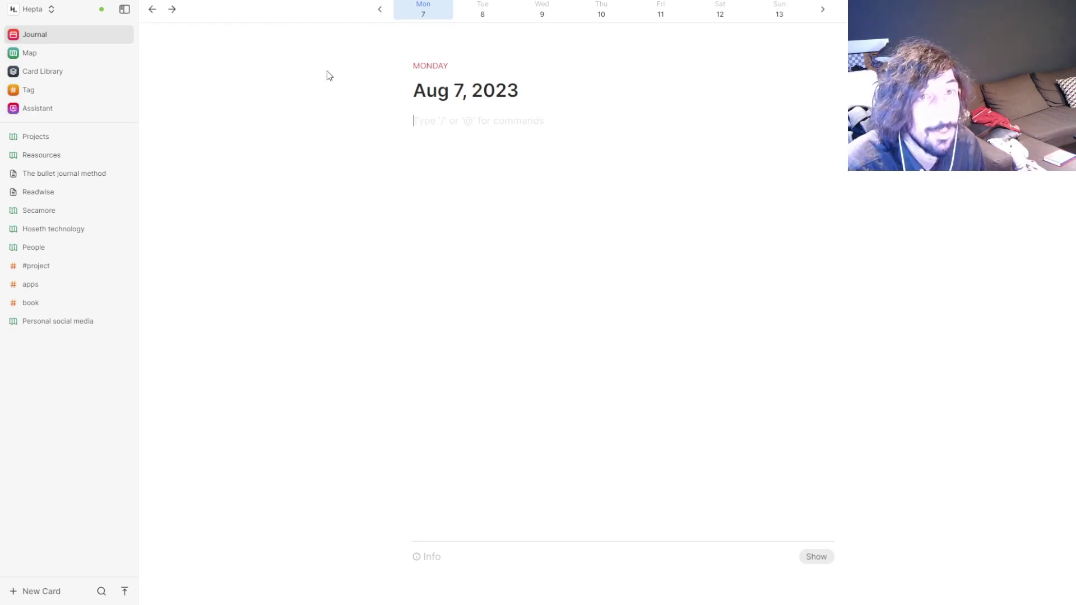
Look over the whiteboard map and the tag groups, and return to the map
{"action": "left_click", "coordinate": [70, 53]}
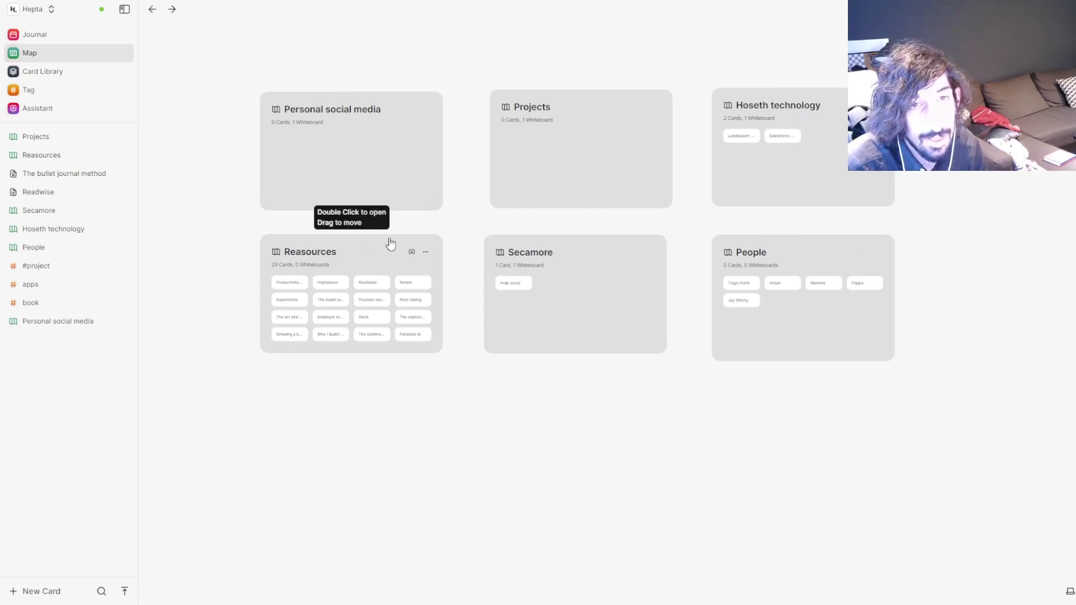
{"action": "left_click", "coordinate": [54, 89]}
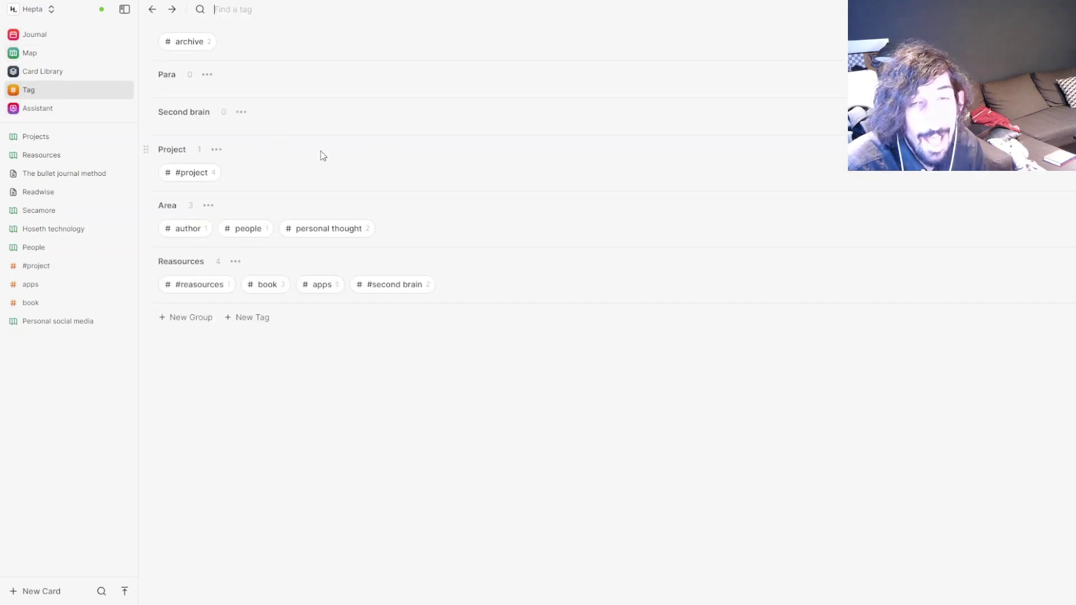
{"action": "left_click", "coordinate": [39, 60]}
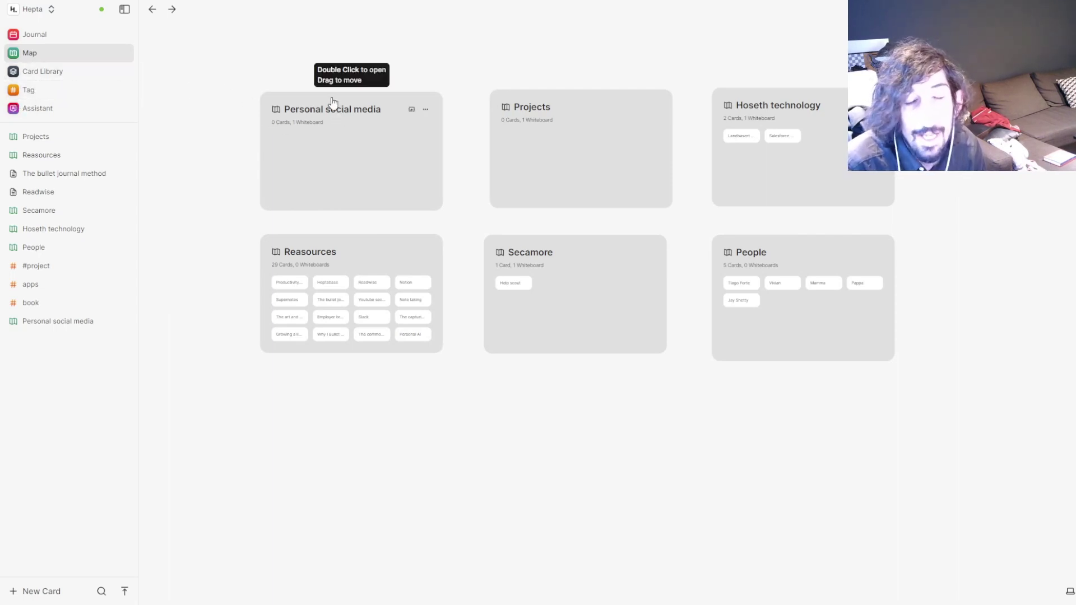
Within Personal social media's Youtube videos whiteboard, move the Commonplace book board up and to the left, and open it
{"action": "double_click", "coordinate": [315, 110]}
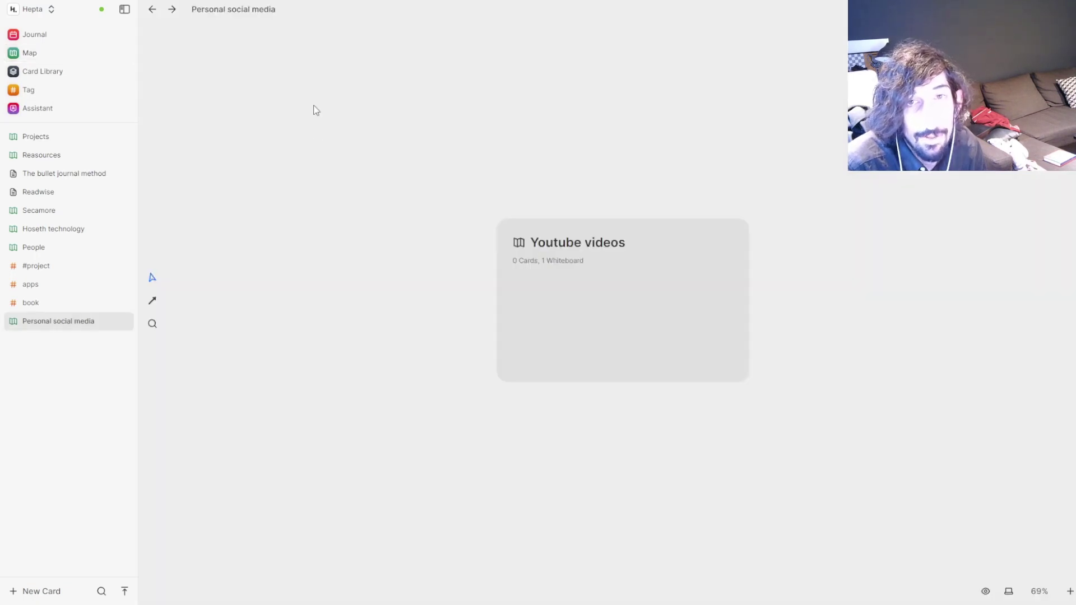
{"action": "double_click", "coordinate": [636, 250]}
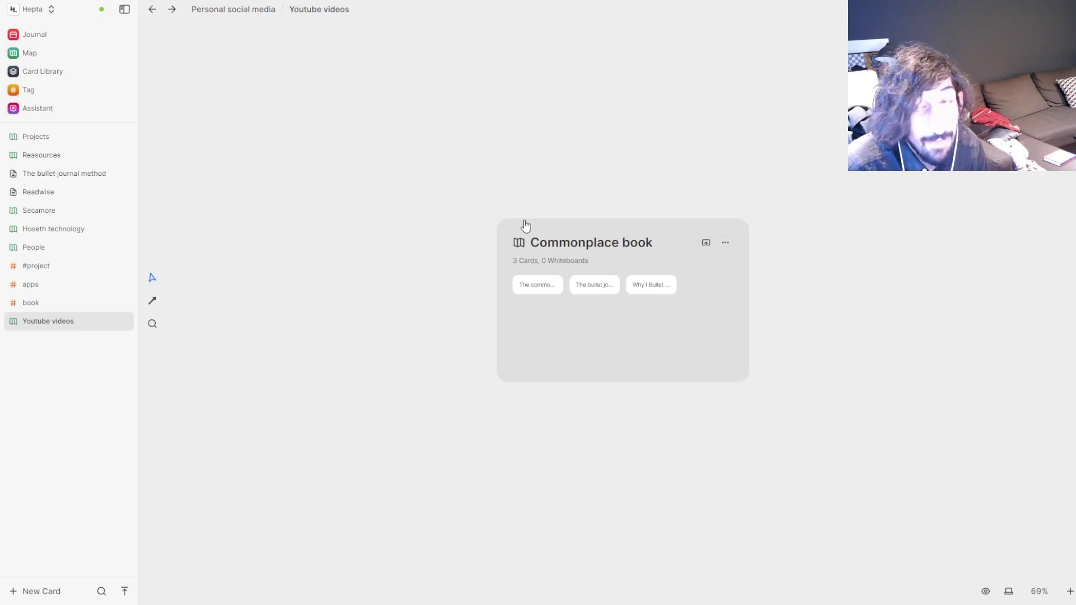
{"action": "left_click_drag", "start_coordinate": [600, 233], "coordinate": [441, 134]}
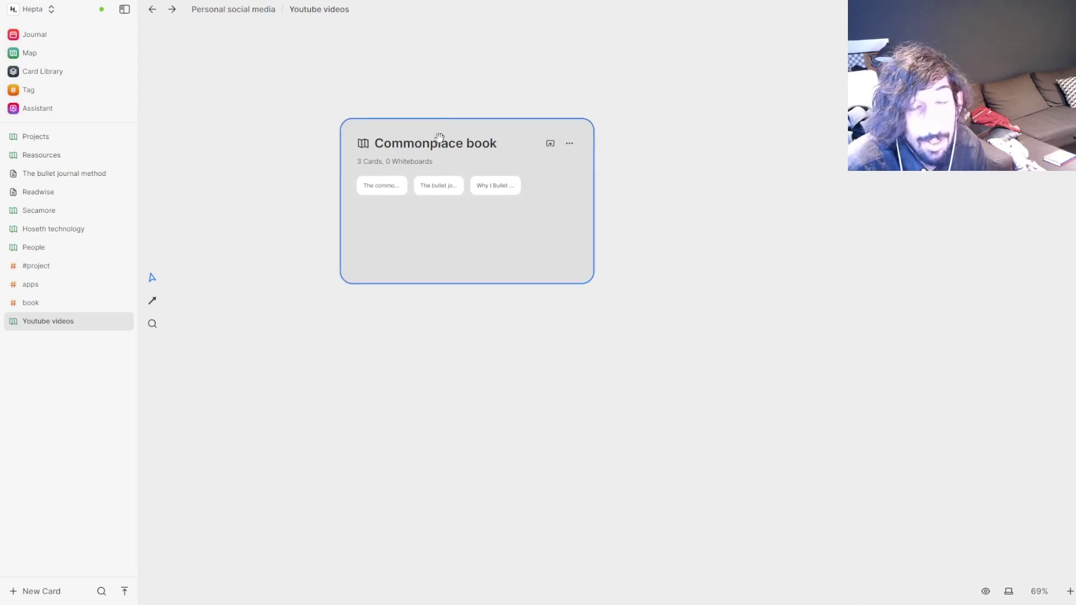
{"action": "double_click", "coordinate": [440, 139]}
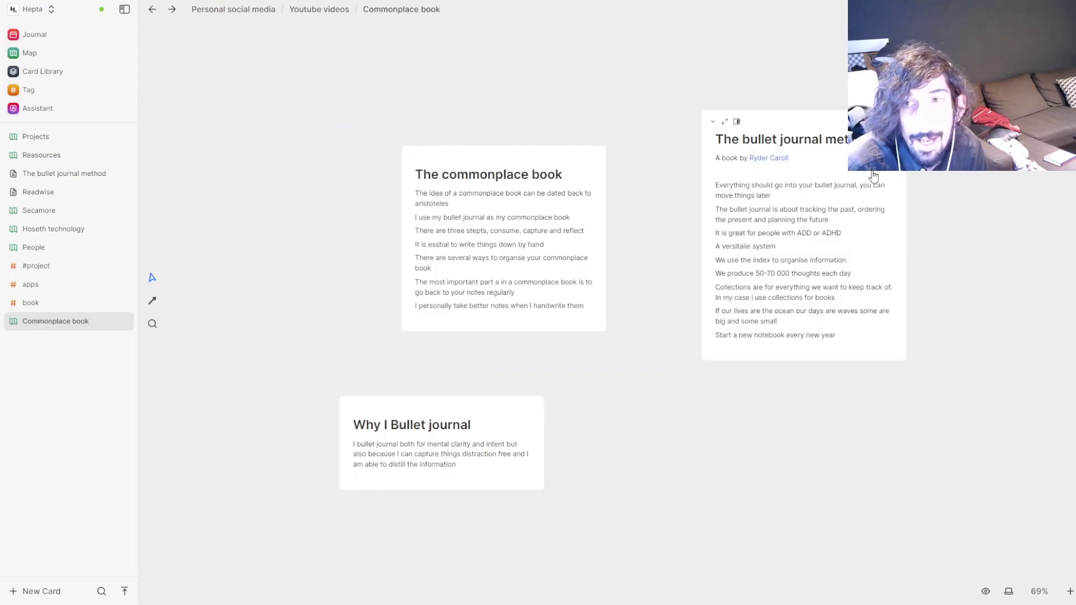
Return to the Personal social media whiteboard and view the kinds of items that can be added to it
{"action": "left_click", "coordinate": [30, 58]}
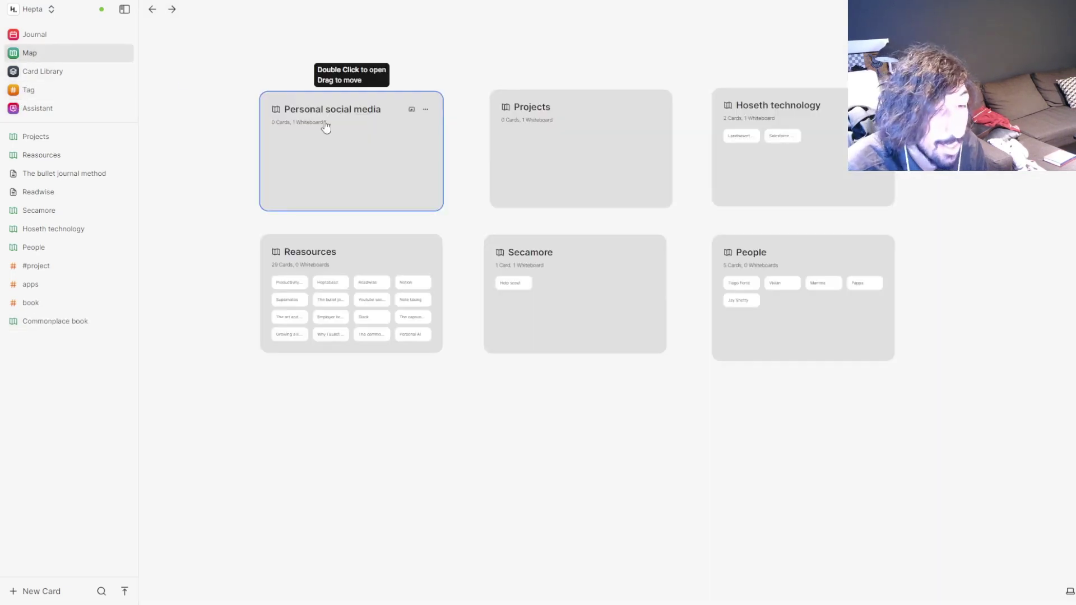
{"action": "double_click", "coordinate": [352, 121]}
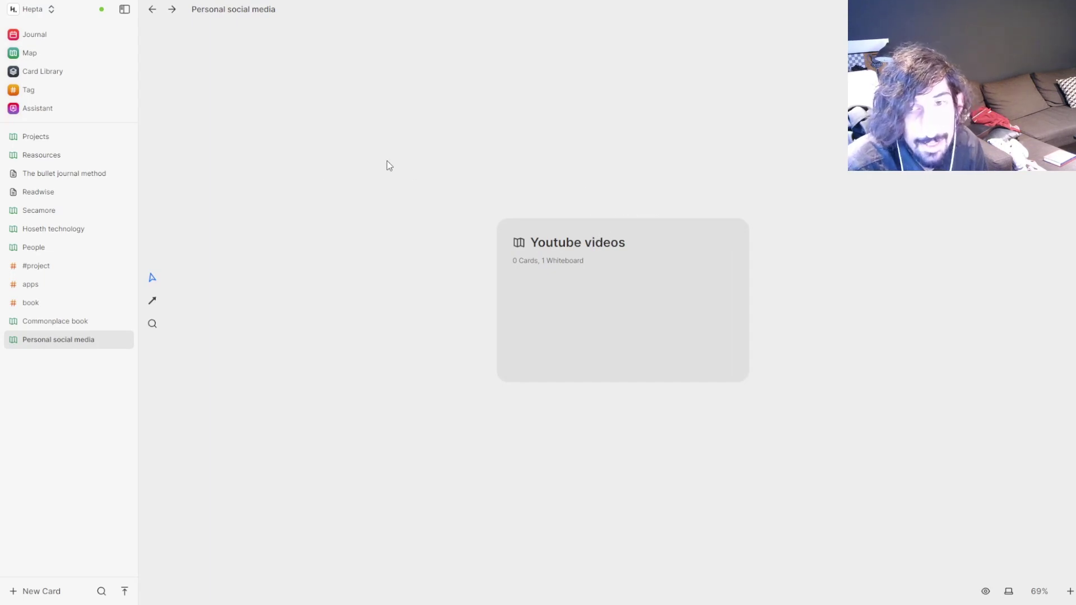
{"action": "right_click", "coordinate": [322, 123]}
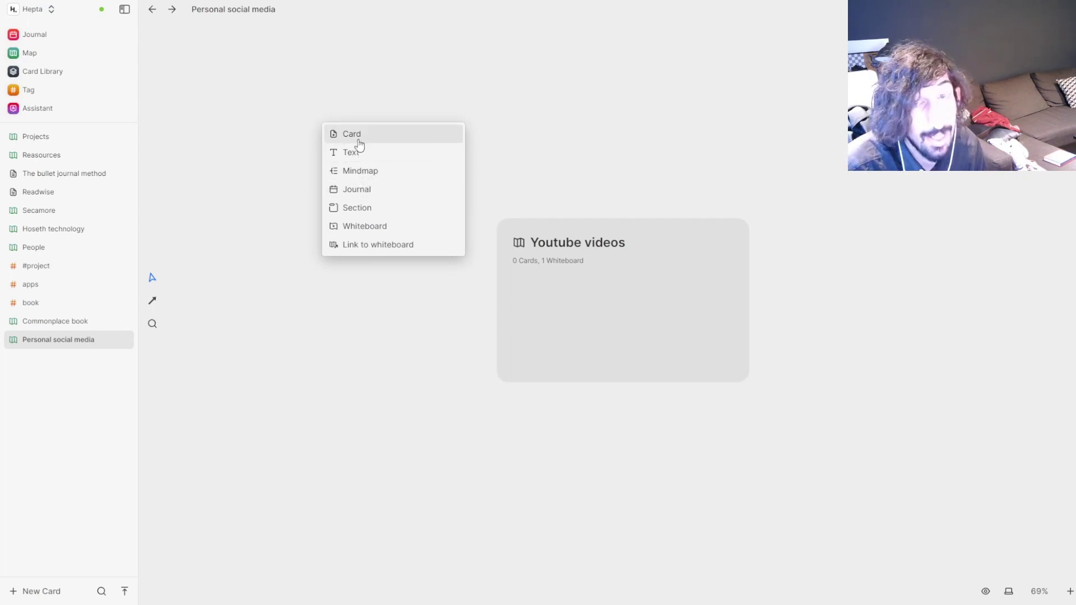
{"action": "left_click", "coordinate": [666, 65]}
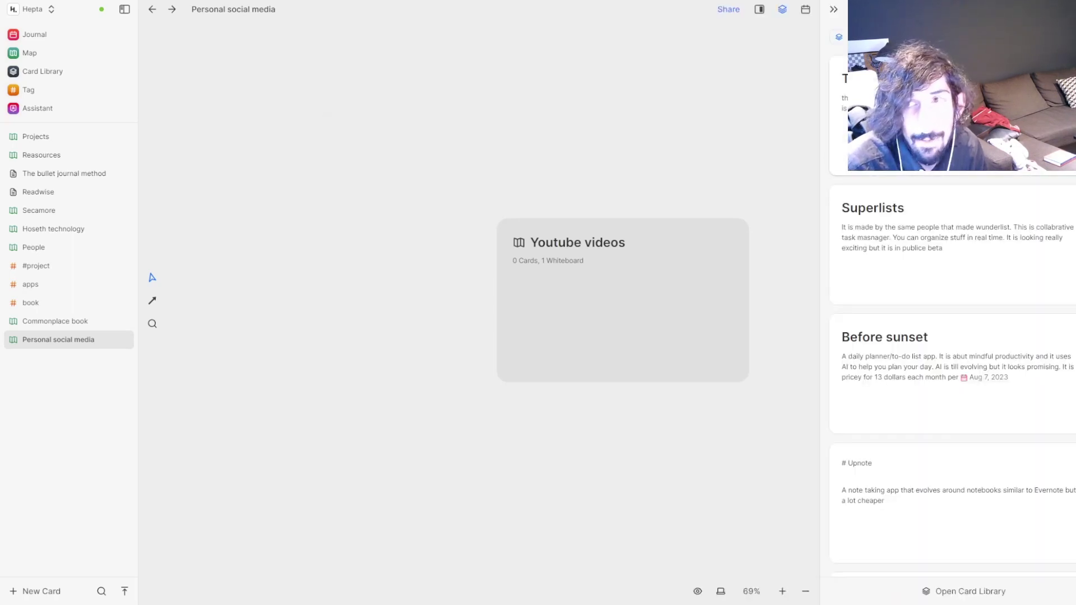
Place the Timestripe card from the card library above the Youtube videos board, and remove it again
{"action": "left_click_drag", "start_coordinate": [839, 106], "coordinate": [449, 140]}
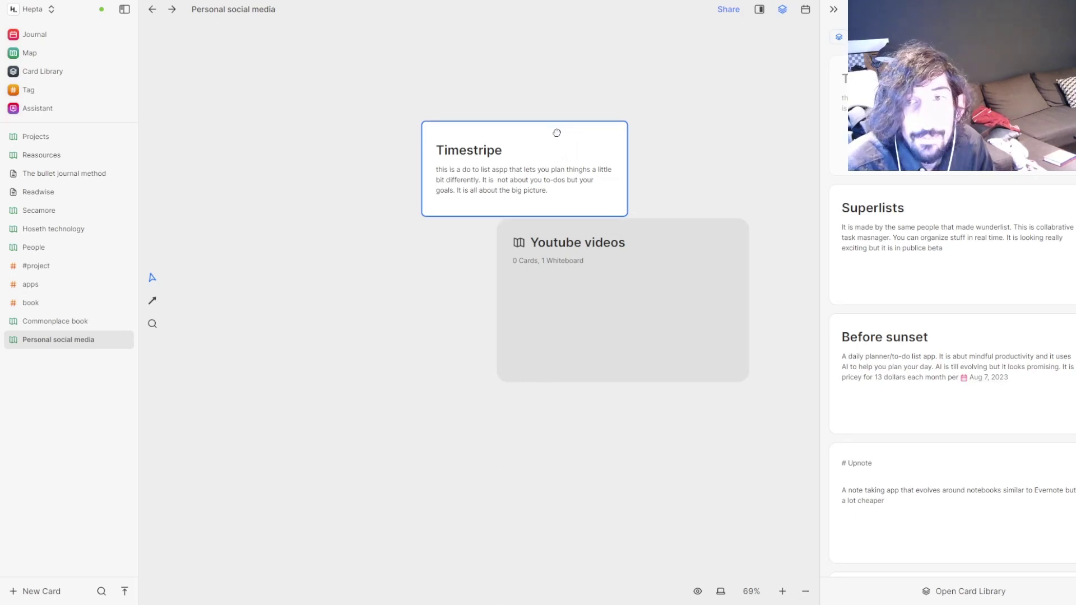
{"action": "key", "text": "Delete"}
Open the Commonplace book whiteboard and filter its card library first by the people tag and finally by personal thought
{"action": "double_click", "coordinate": [614, 247]}
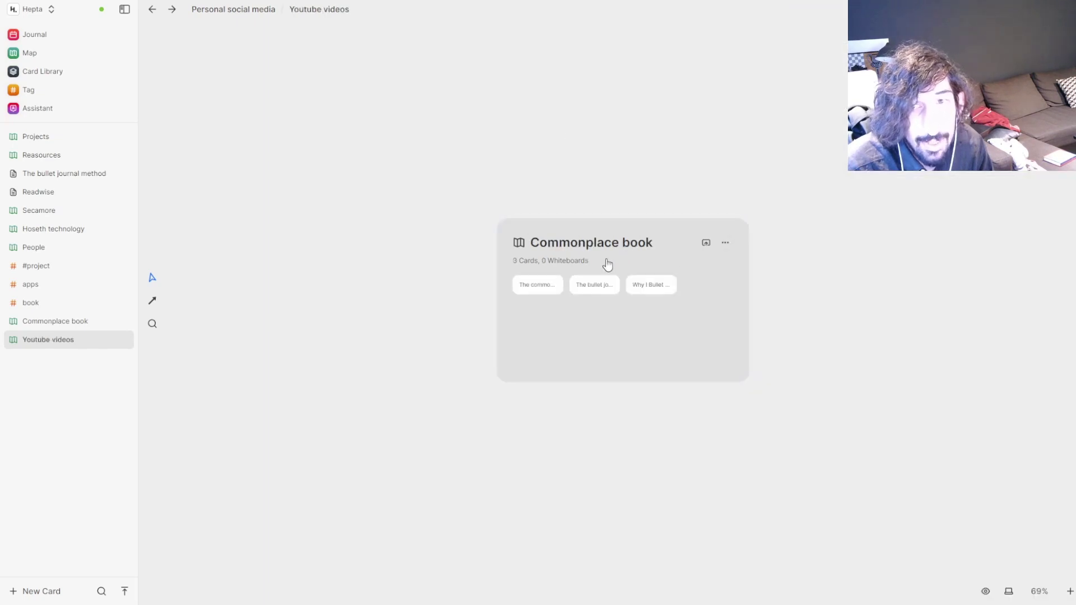
{"action": "double_click", "coordinate": [596, 243]}
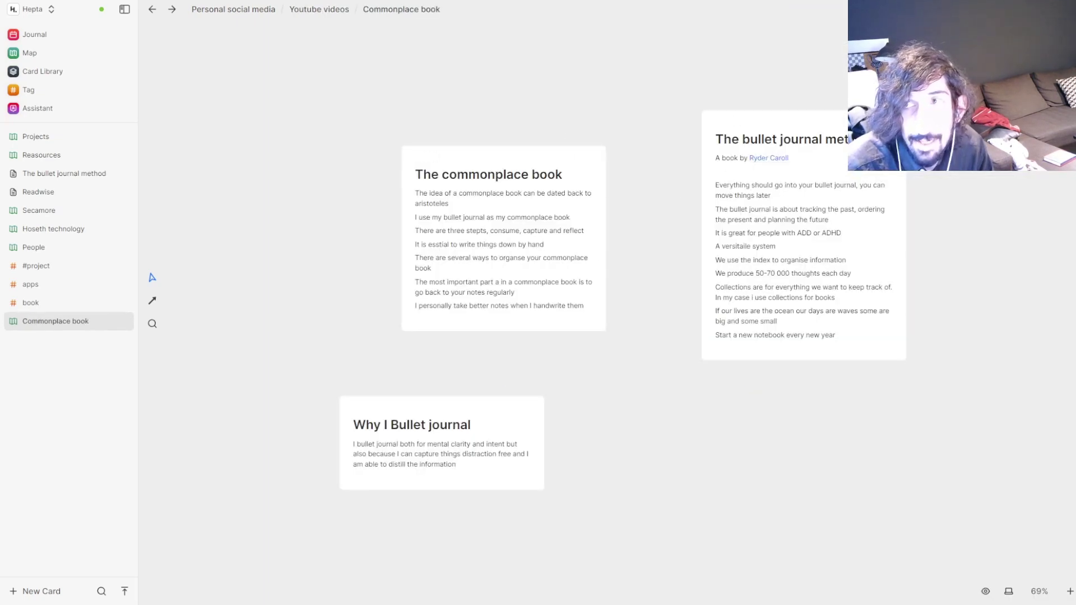
{"action": "mouse_move", "coordinate": [822, 93]}
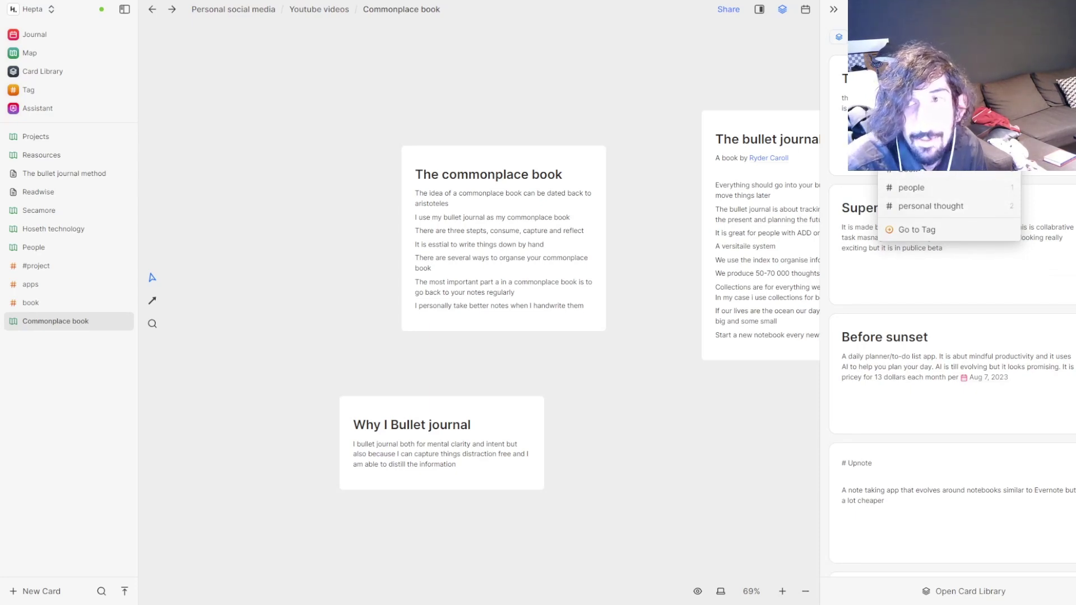
{"action": "key", "text": "Return"}
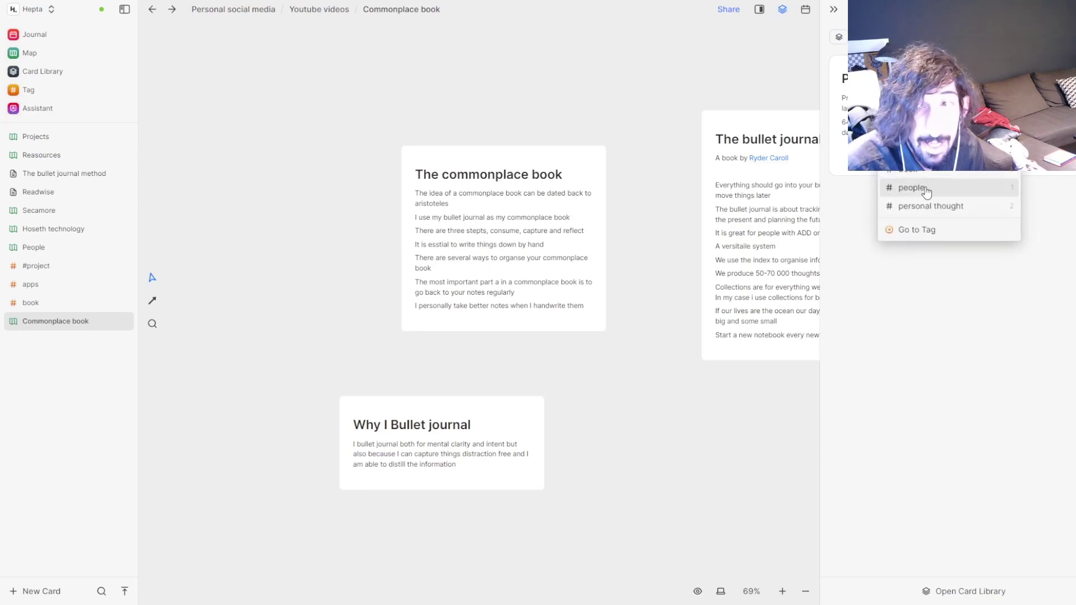
{"action": "left_click", "coordinate": [933, 207]}
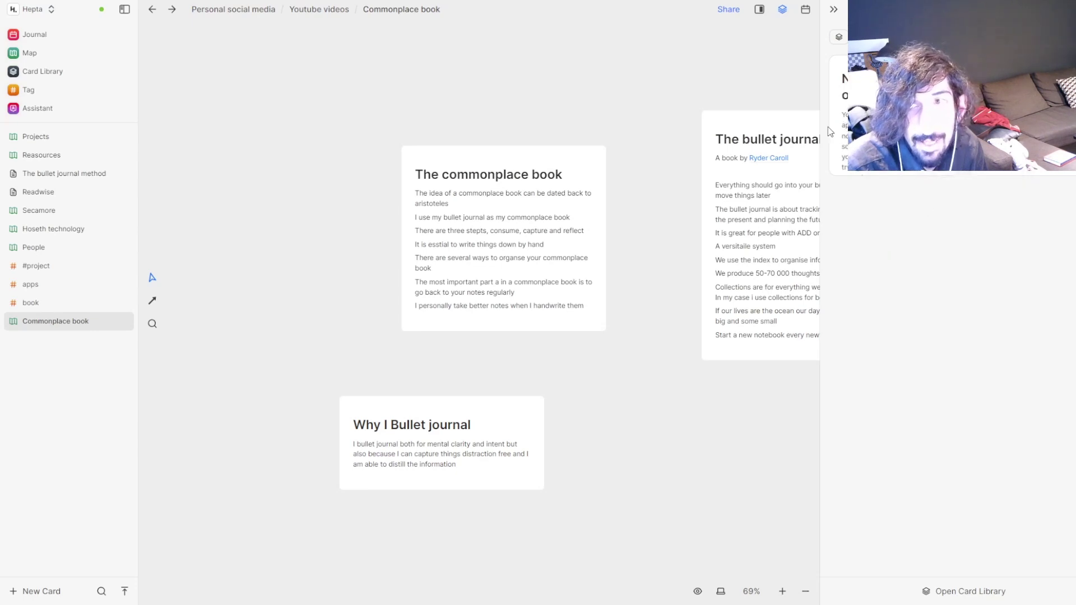
Place the "Nota taking organically" card up and to the left of The commonplace book card, and remove it again
{"action": "left_click_drag", "start_coordinate": [854, 78], "coordinate": [196, 91]}
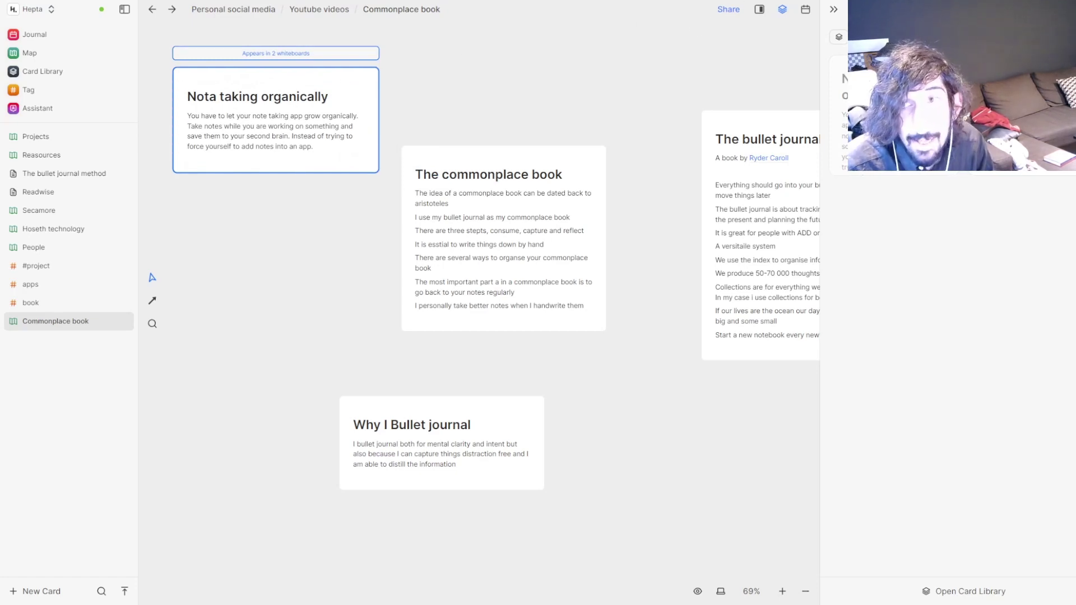
{"action": "mouse_move", "coordinate": [947, 166]}
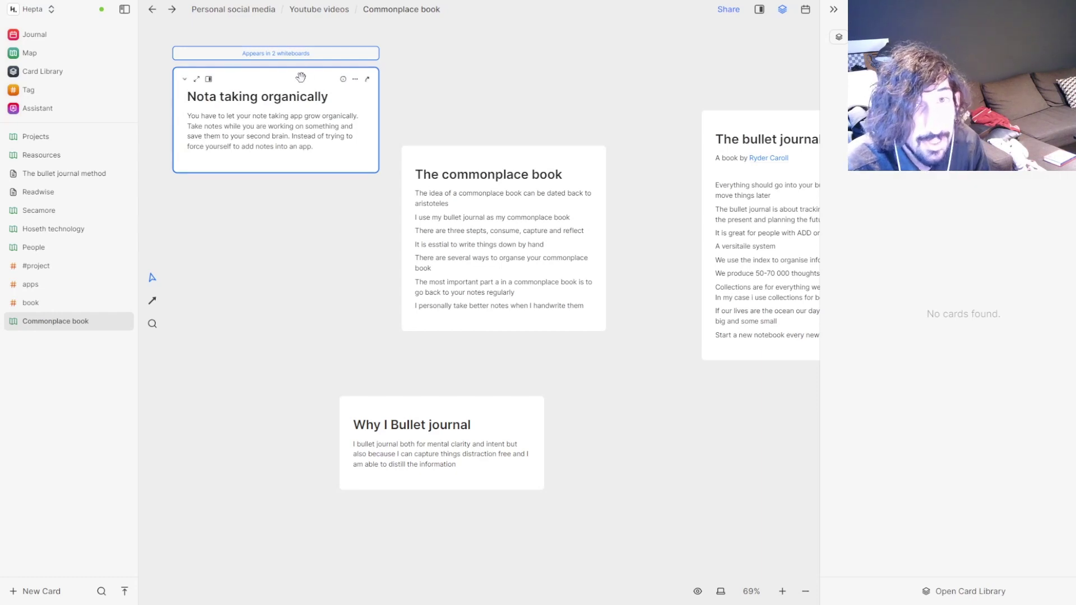
{"action": "left_click_drag", "start_coordinate": [301, 79], "coordinate": [283, 53]}
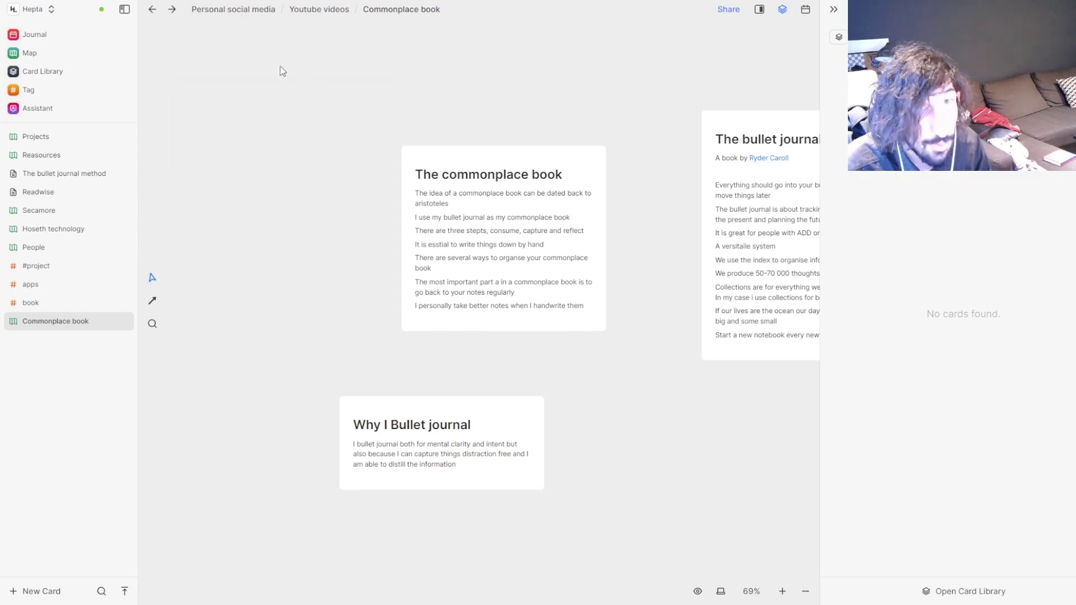
Go back to the map and reopen the Commonplace book whiteboard through Personal social media and Youtube videos
{"action": "left_click", "coordinate": [49, 53]}
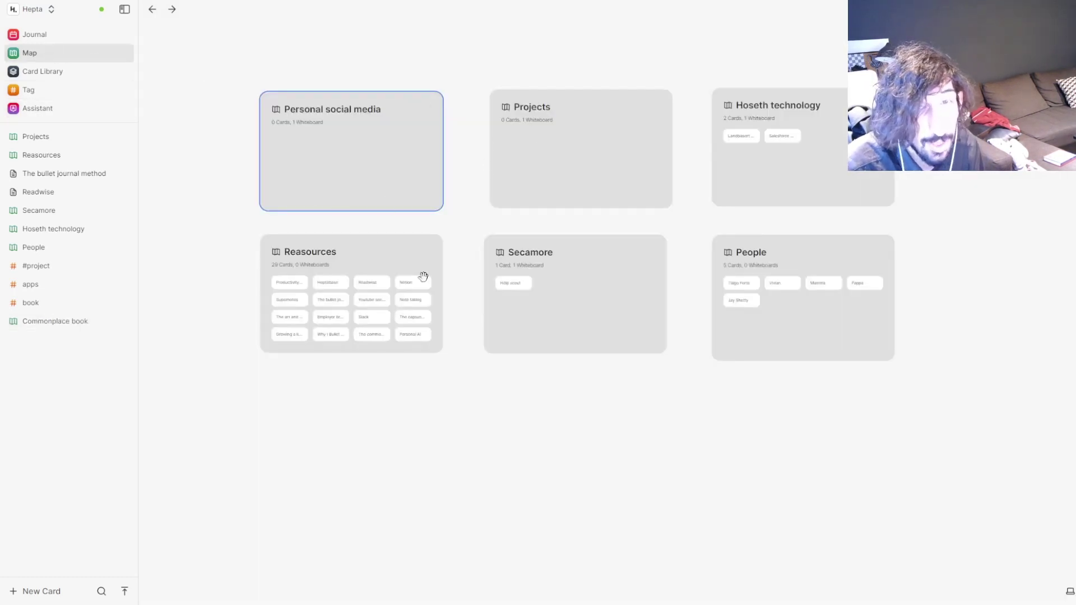
{"action": "double_click", "coordinate": [347, 116]}
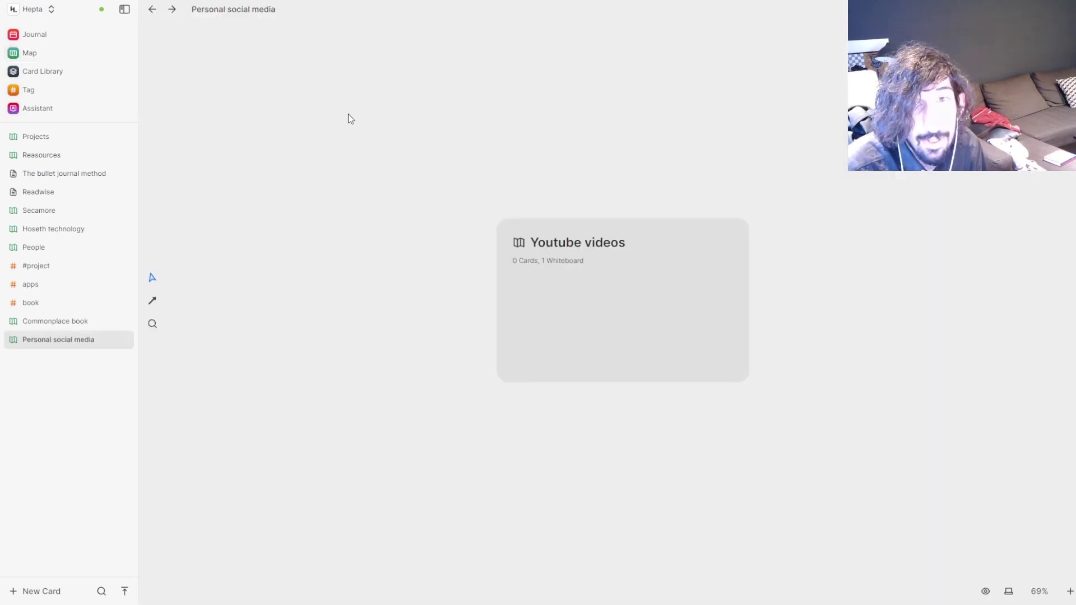
{"action": "double_click", "coordinate": [588, 223]}
{"action": "double_click", "coordinate": [583, 236]}
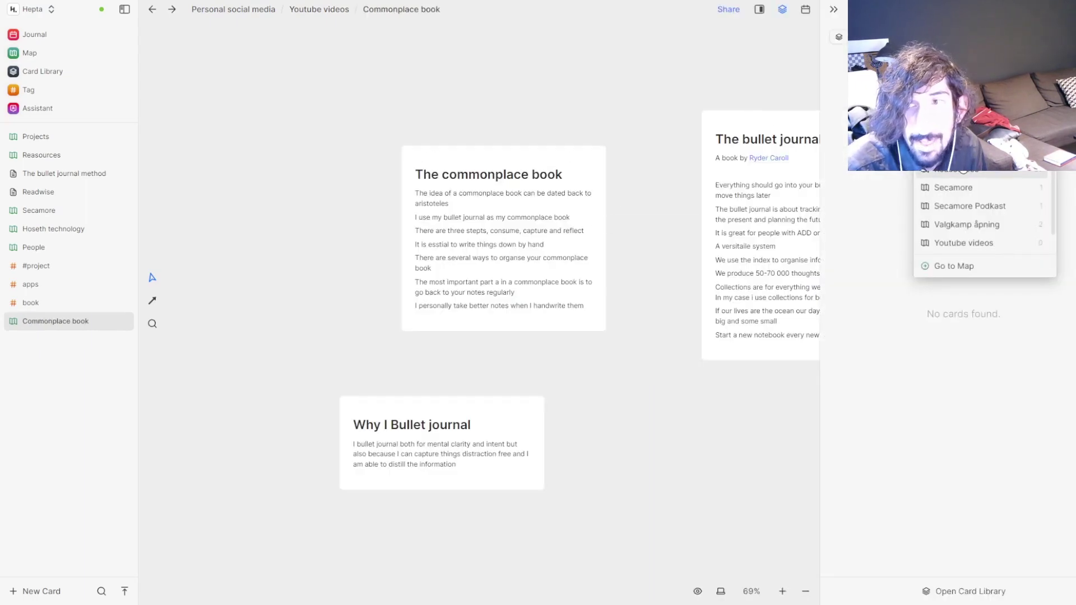
Filter the card library by the Reasources whiteboard and browse through its cards
{"action": "left_click", "coordinate": [956, 175]}
{"action": "scroll", "coordinate": [899, 199], "scroll_direction": "down", "scroll_amount": 20}
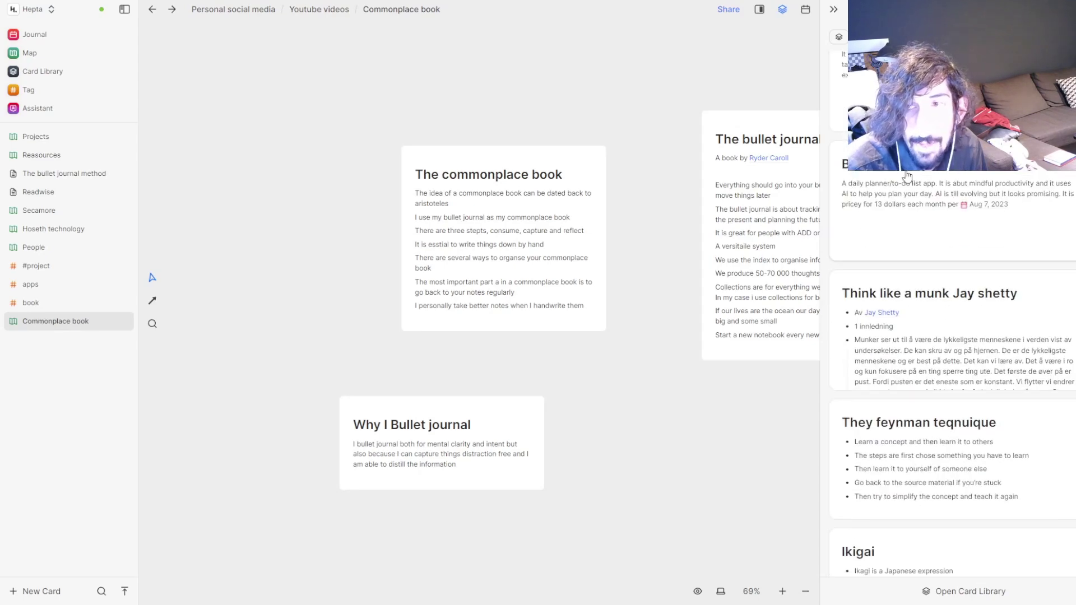
{"action": "scroll", "coordinate": [897, 200], "scroll_direction": "down", "scroll_amount": 10}
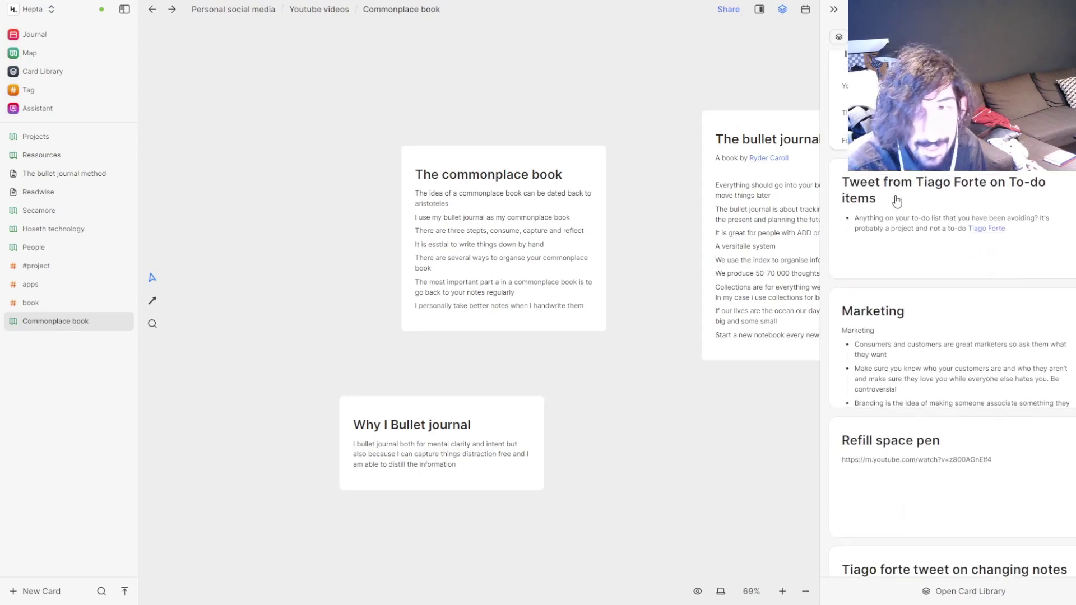
{"action": "scroll", "coordinate": [857, 196], "scroll_direction": "down", "scroll_amount": 2}
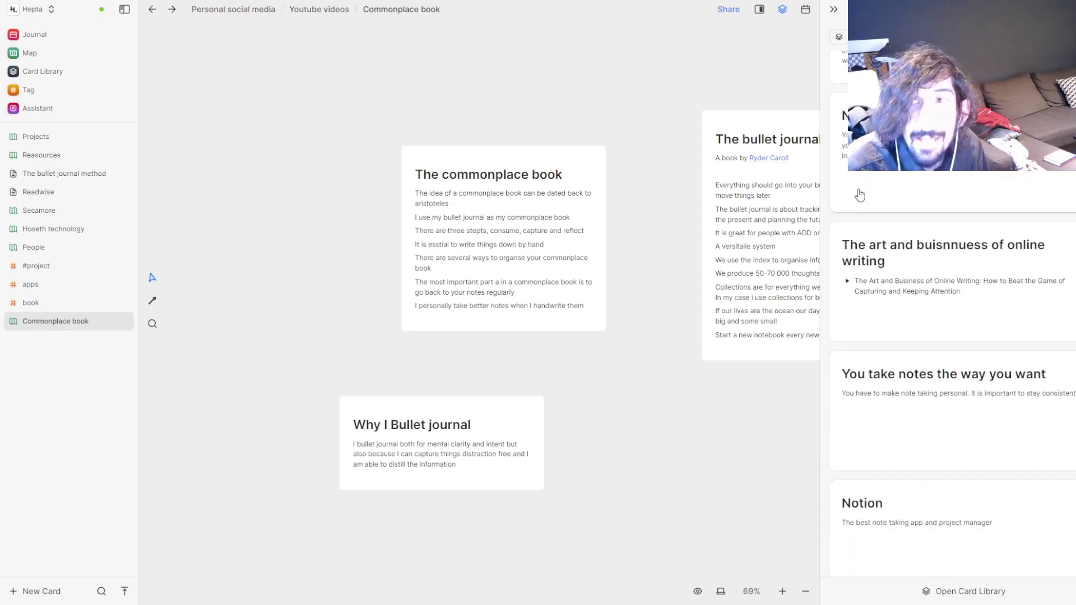
{"action": "scroll", "coordinate": [874, 185], "scroll_direction": "up", "scroll_amount": 8}
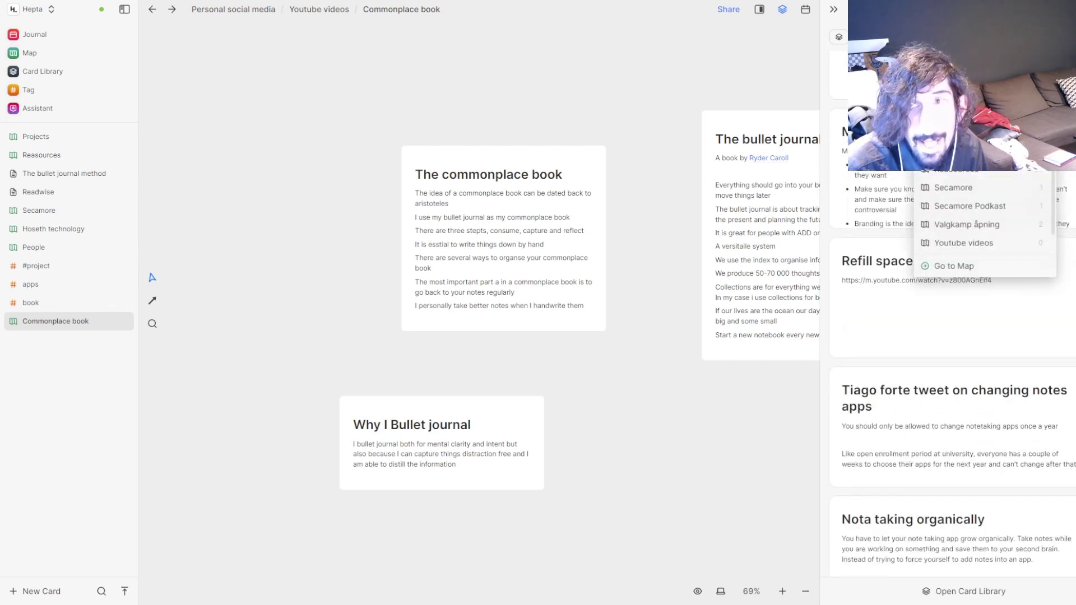
Show all cards in the whiteboard's card library instead of the Reasources ones and browse through them
{"action": "left_click", "coordinate": [839, 38]}
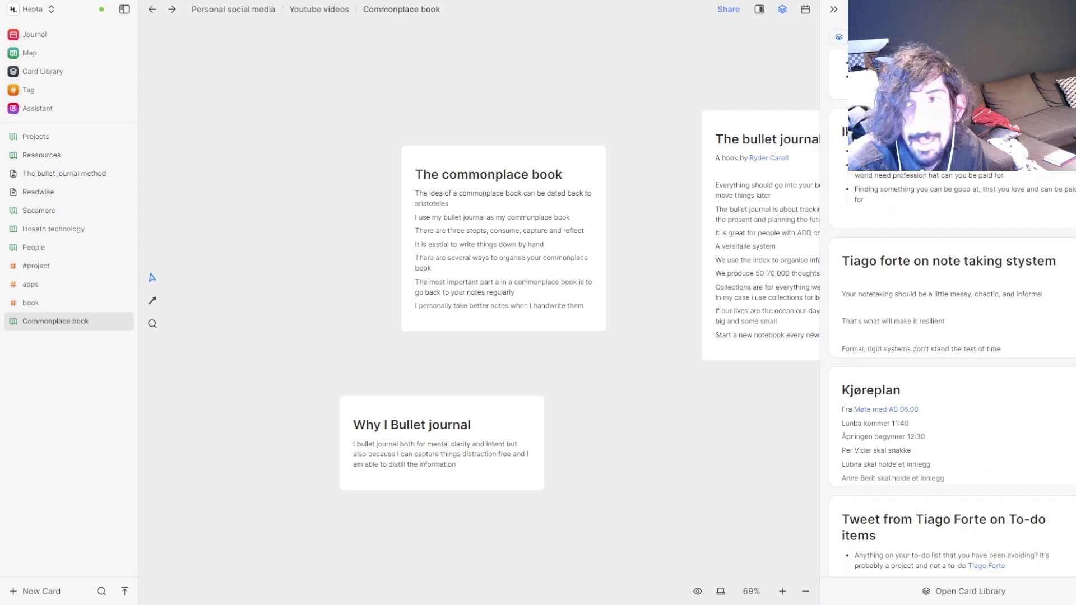
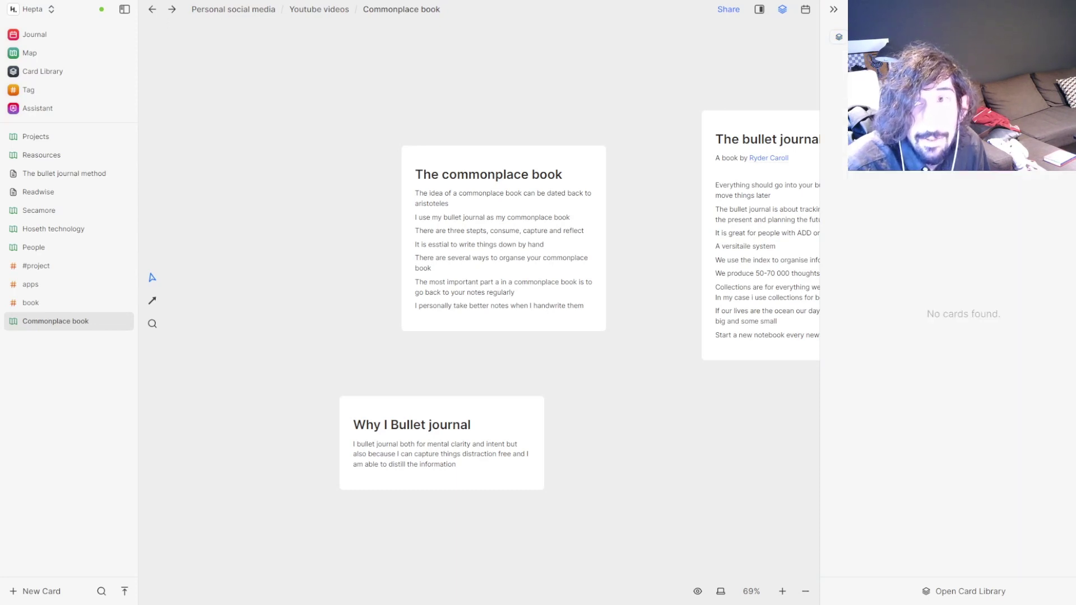
{"action": "left_click", "coordinate": [832, 38]}
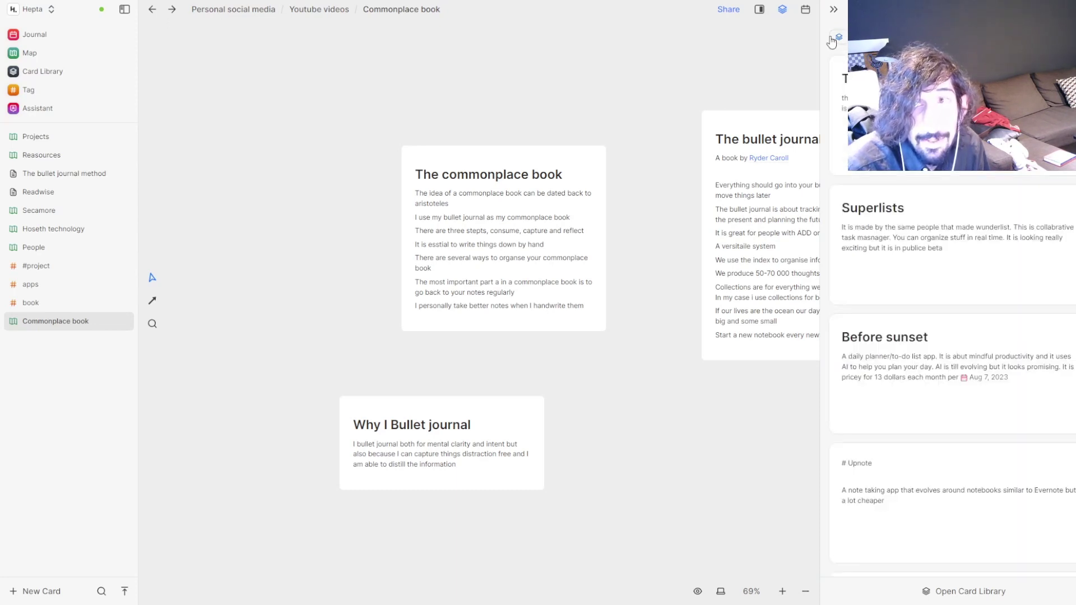
{"action": "scroll", "coordinate": [947, 213], "scroll_direction": "down", "scroll_amount": 7}
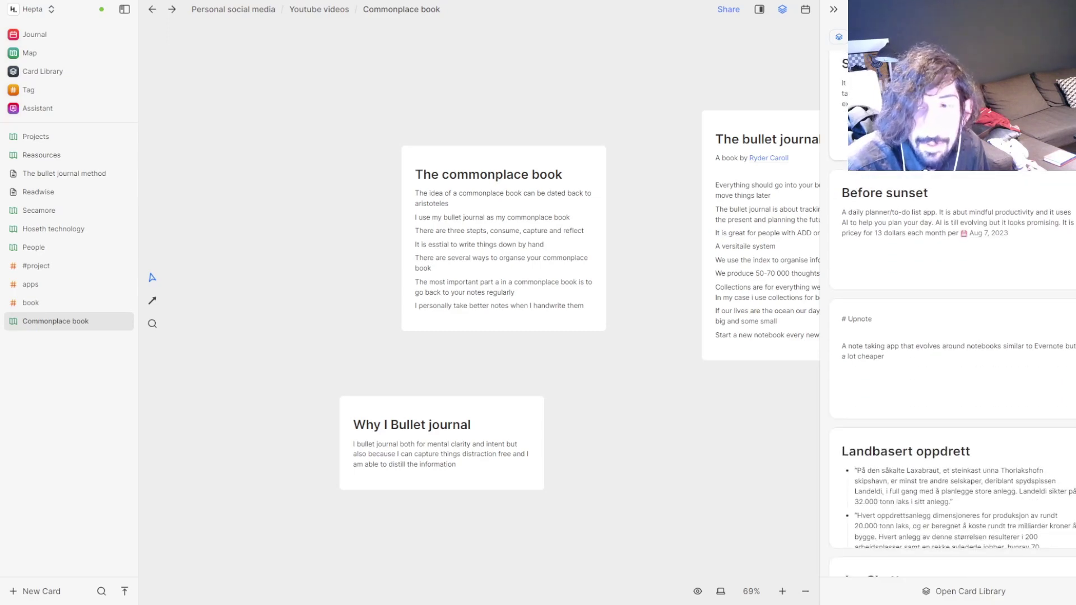
{"action": "scroll", "coordinate": [948, 213], "scroll_direction": "down", "scroll_amount": 5}
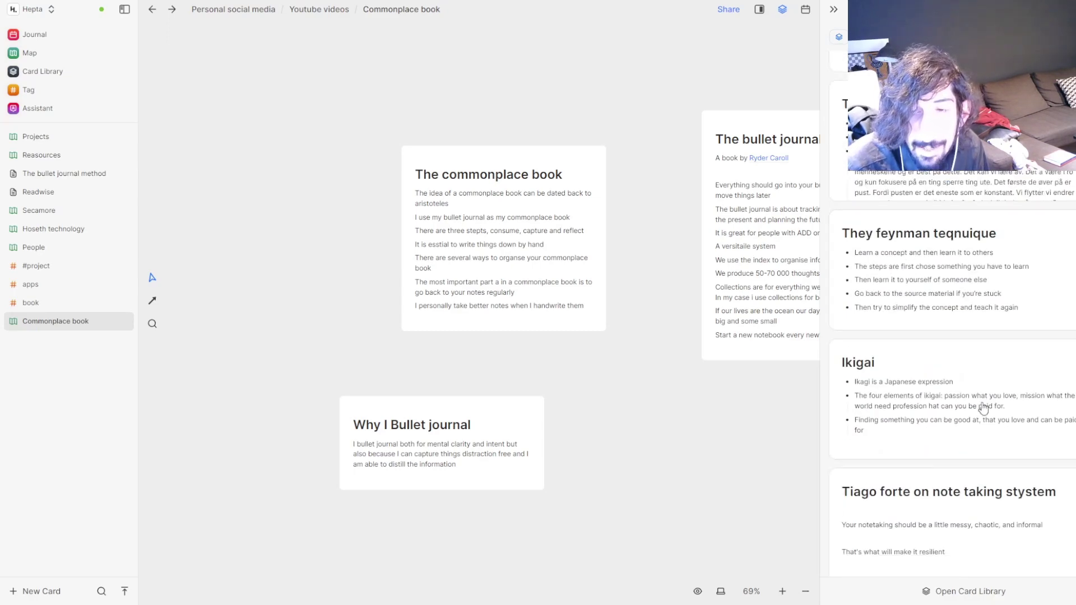
Filter the full card library to uncategorized cards and turn the "# Upnote" line of its card into a heading
{"action": "left_click", "coordinate": [967, 592]}
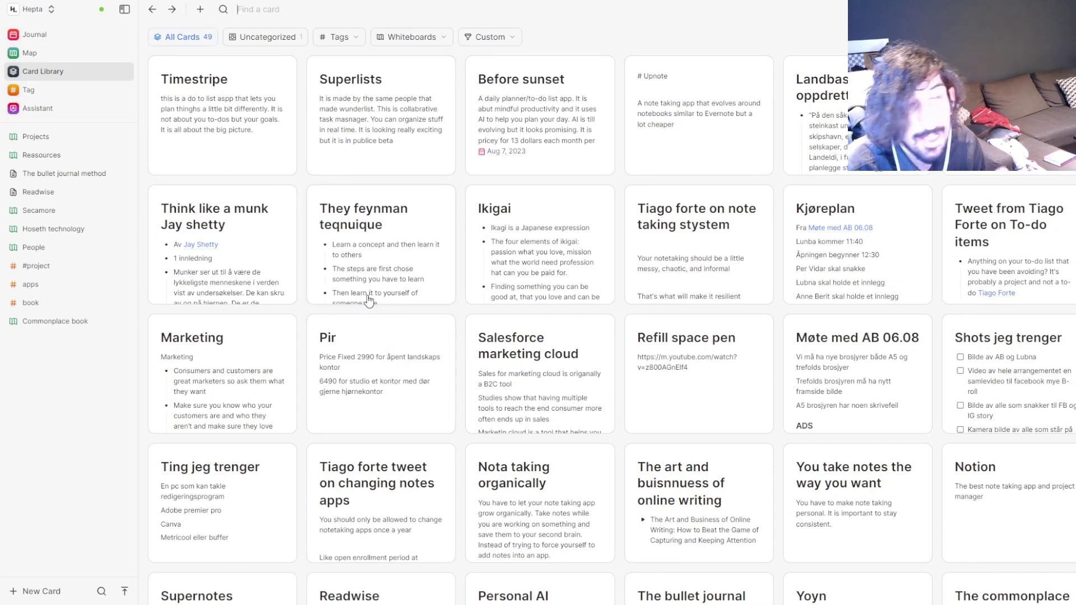
{"action": "left_click", "coordinate": [288, 38]}
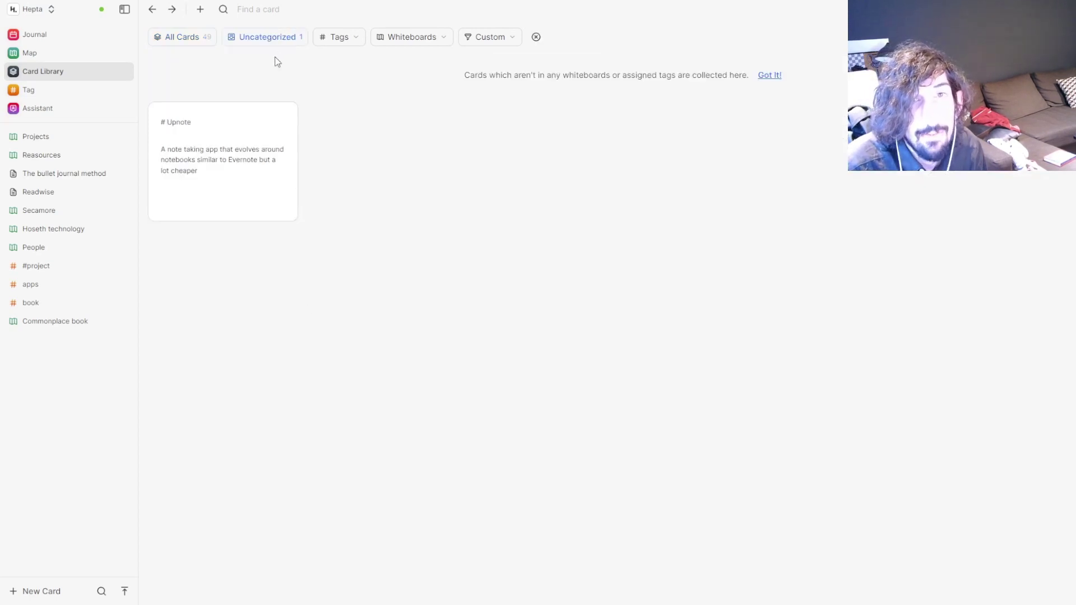
{"action": "left_click", "coordinate": [205, 124]}
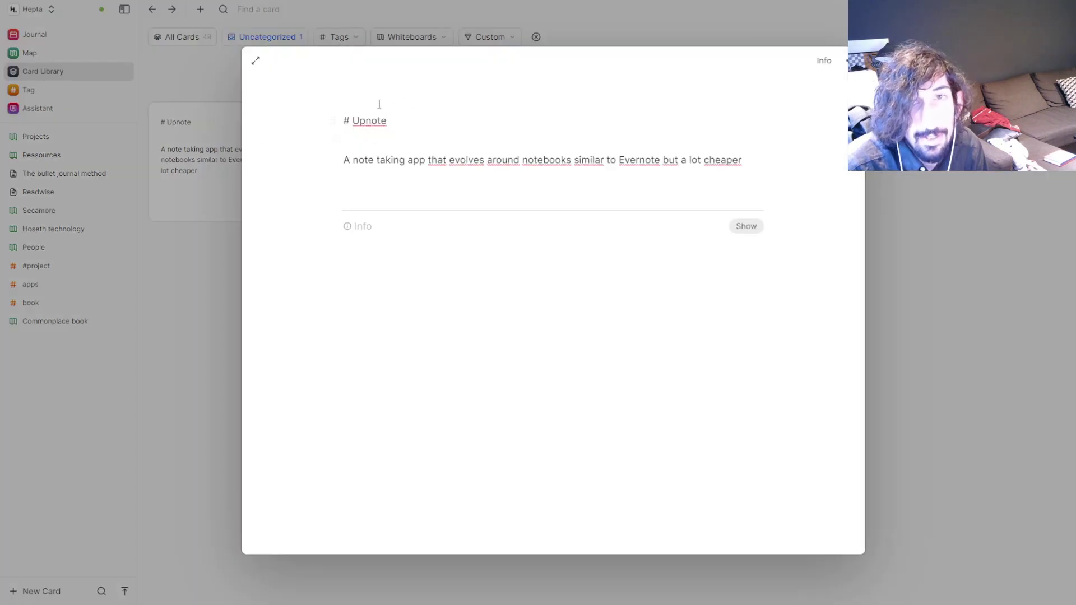
{"action": "left_click", "coordinate": [353, 121]}
{"action": "key", "text": "BackSpace"}
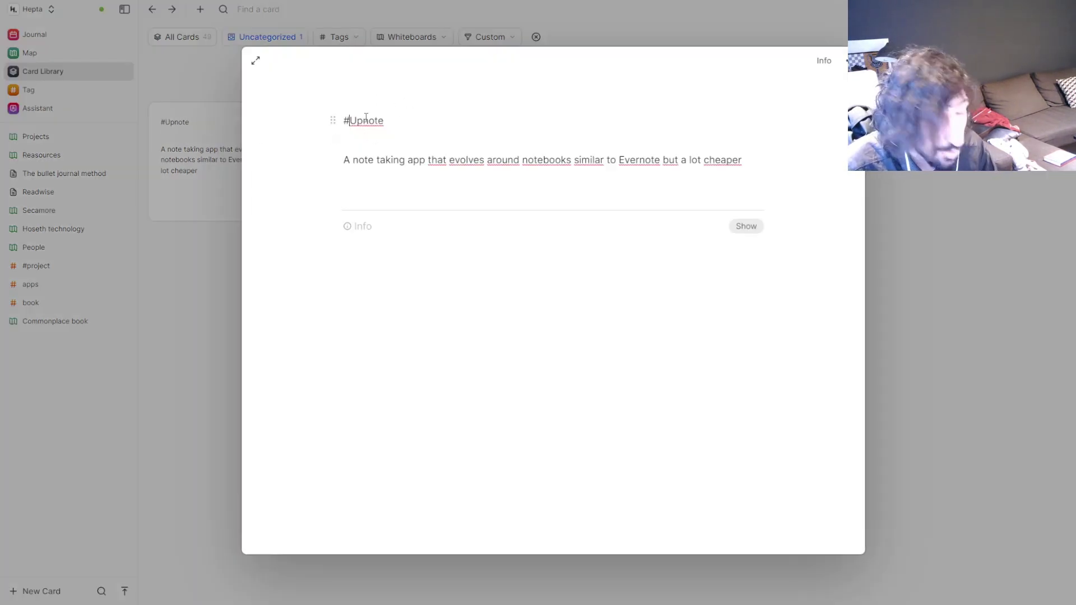
{"action": "left_click", "coordinate": [945, 200]}
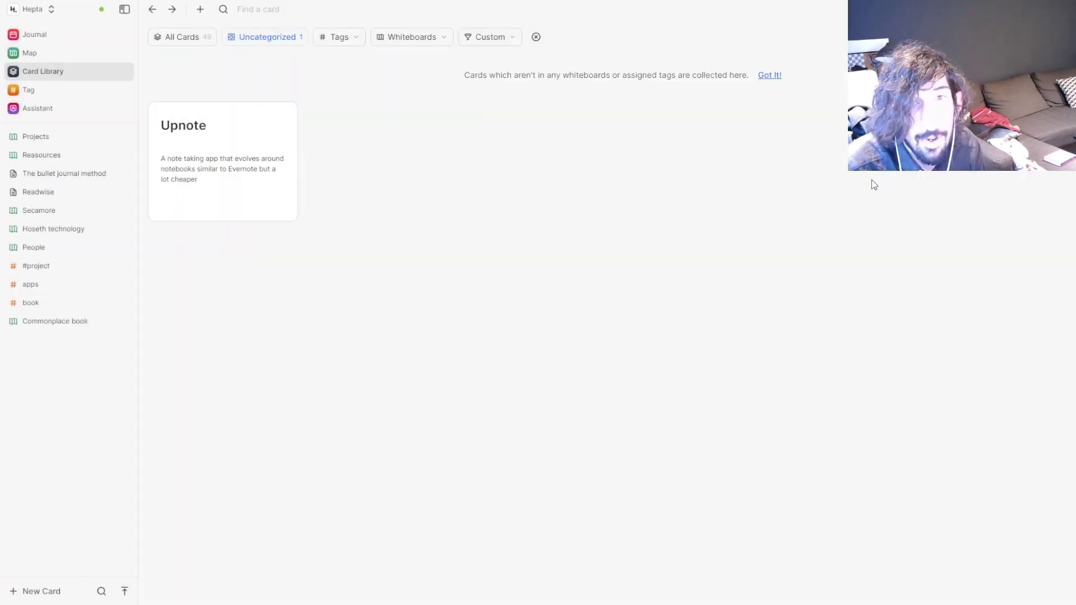
Look at the map, return to the uncategorized cards and view the Upnote card once more
{"action": "left_click", "coordinate": [48, 53]}
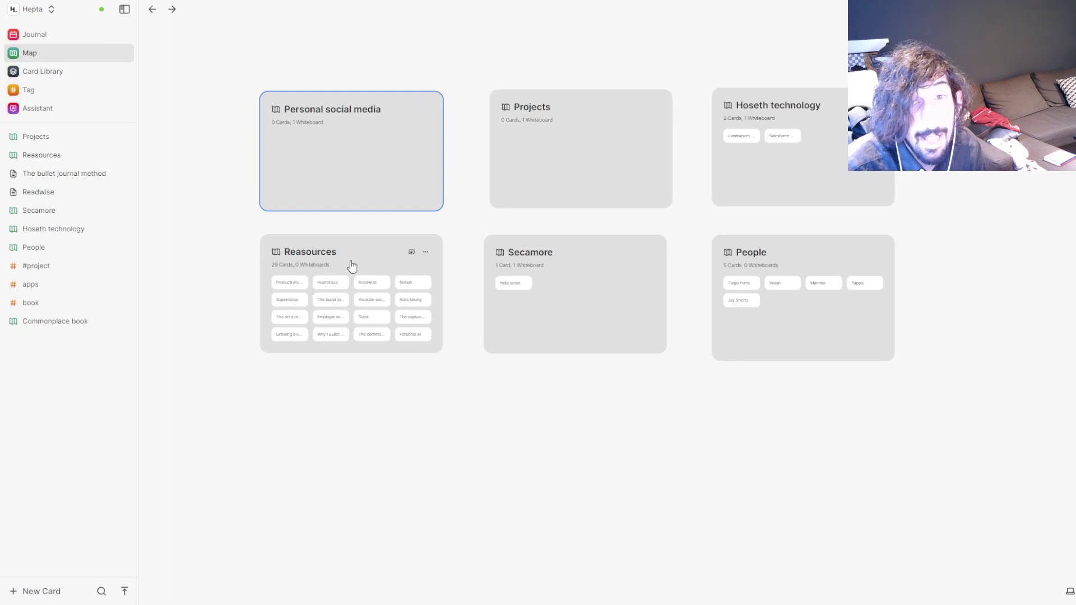
{"action": "left_click", "coordinate": [53, 72]}
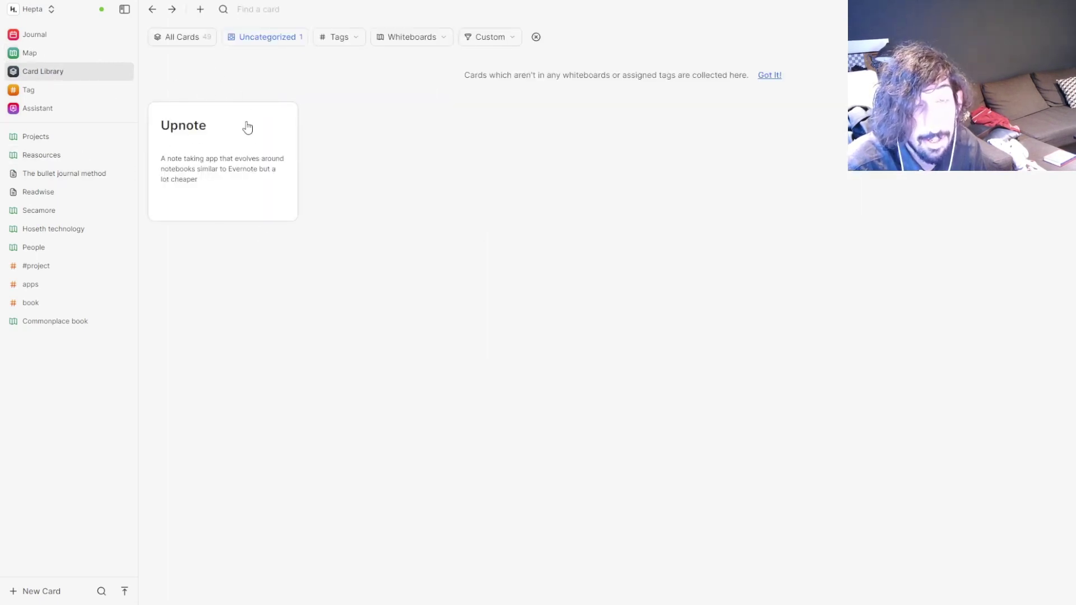
{"action": "left_click", "coordinate": [221, 134]}
{"action": "left_click", "coordinate": [226, 85]}
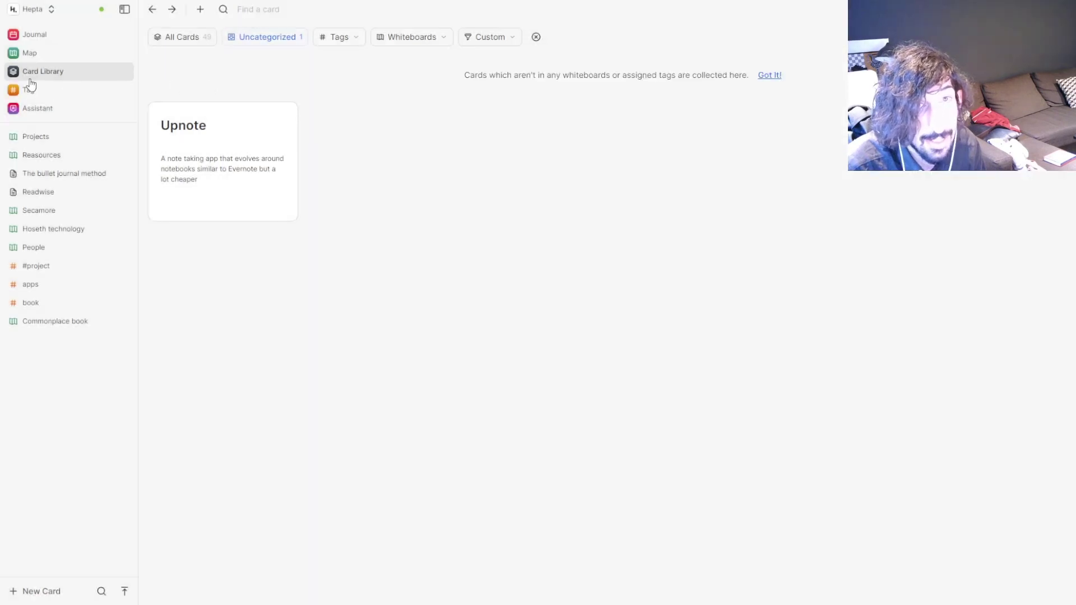
Open the Reasources whiteboard from the map, place the Upnote card above the "Tiago forte on note taking stystem" card and close the card library
{"action": "left_click", "coordinate": [31, 53]}
{"action": "left_click", "coordinate": [328, 252]}
{"action": "double_click", "coordinate": [328, 252]}
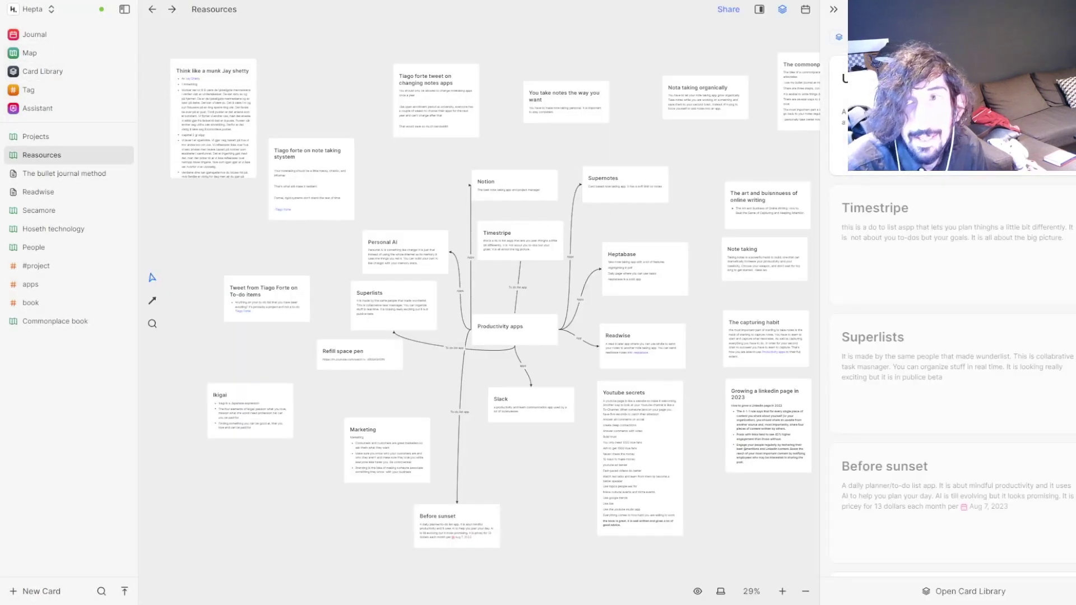
{"action": "left_click_drag", "start_coordinate": [840, 85], "coordinate": [283, 31]}
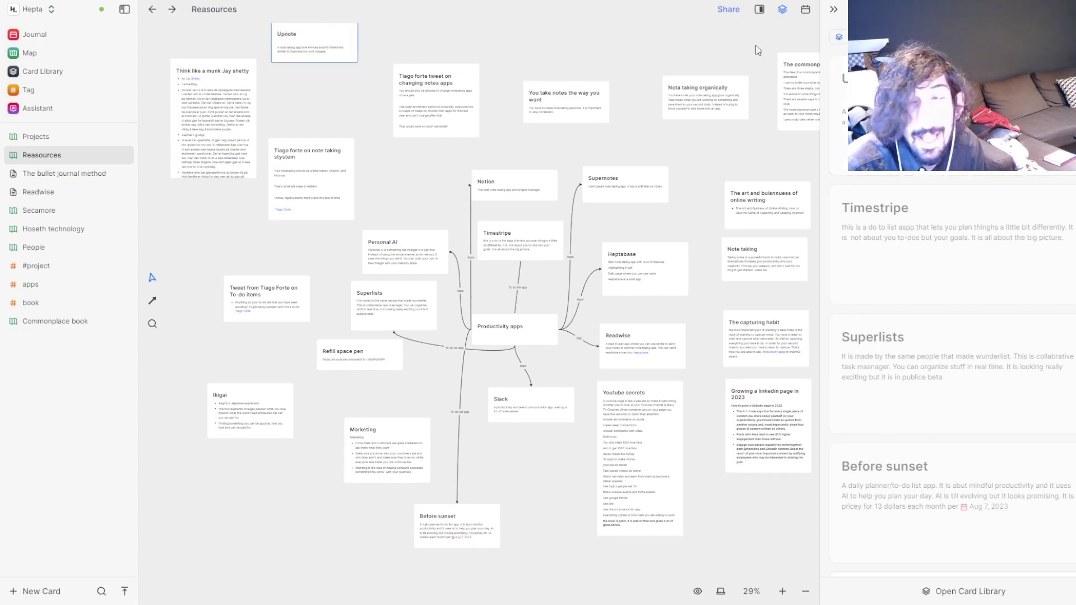
{"action": "left_click", "coordinate": [834, 9]}
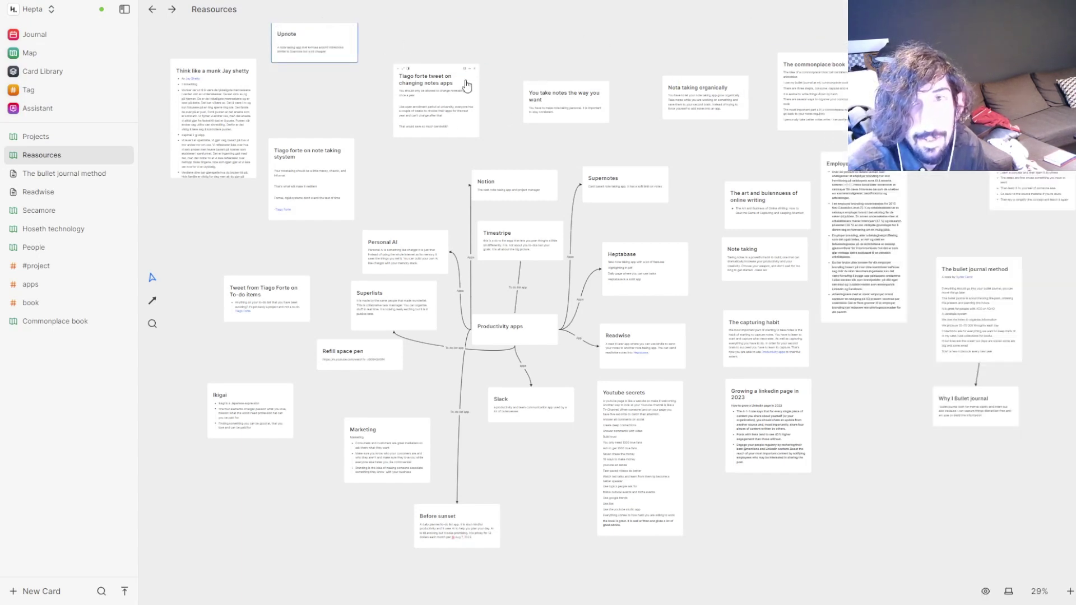
View the info and available tags for the "Tiago forte tweet on changing notes apps" card
{"action": "left_click", "coordinate": [466, 69]}
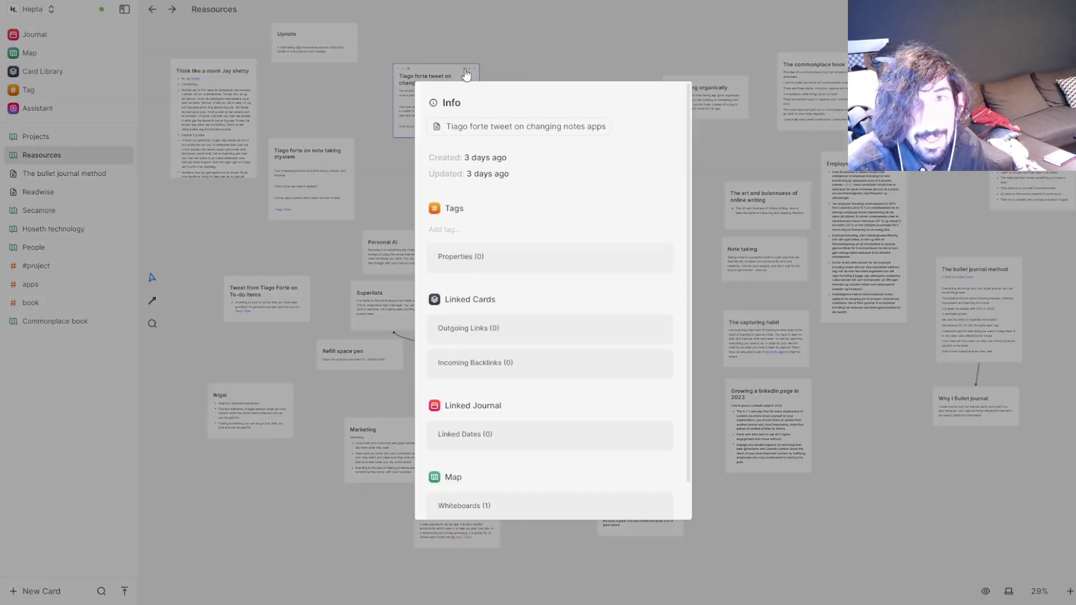
{"action": "left_click", "coordinate": [459, 230]}
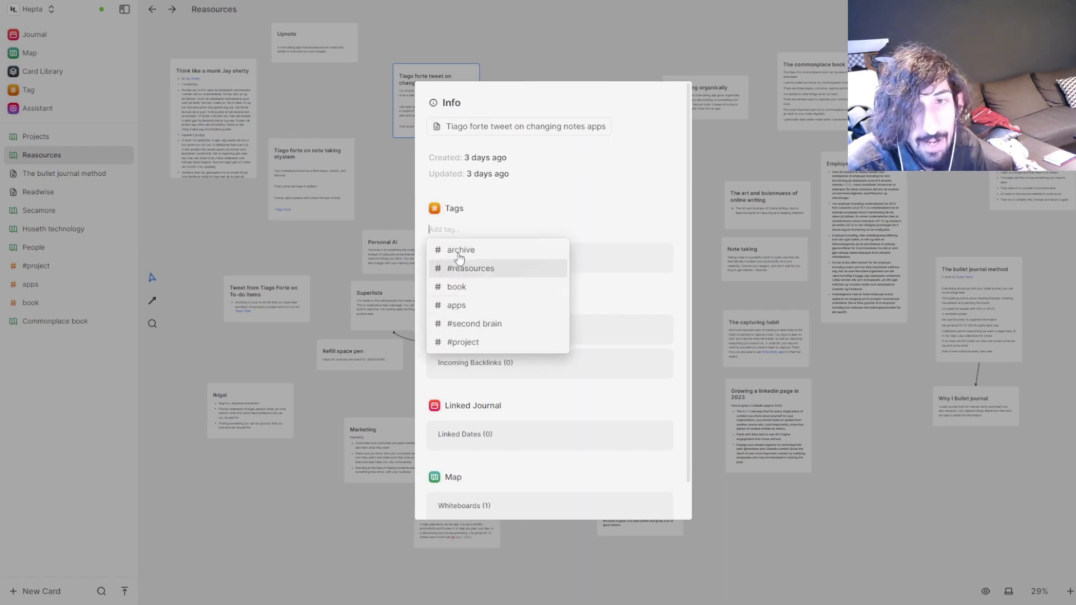
{"action": "left_click", "coordinate": [703, 141]}
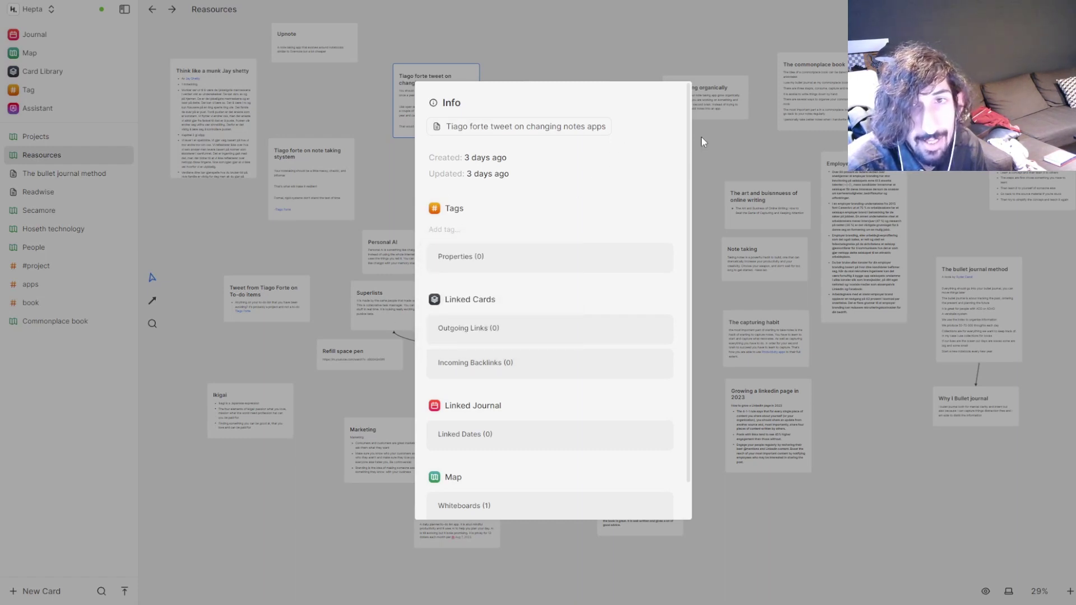
{"action": "left_click", "coordinate": [728, 133]}
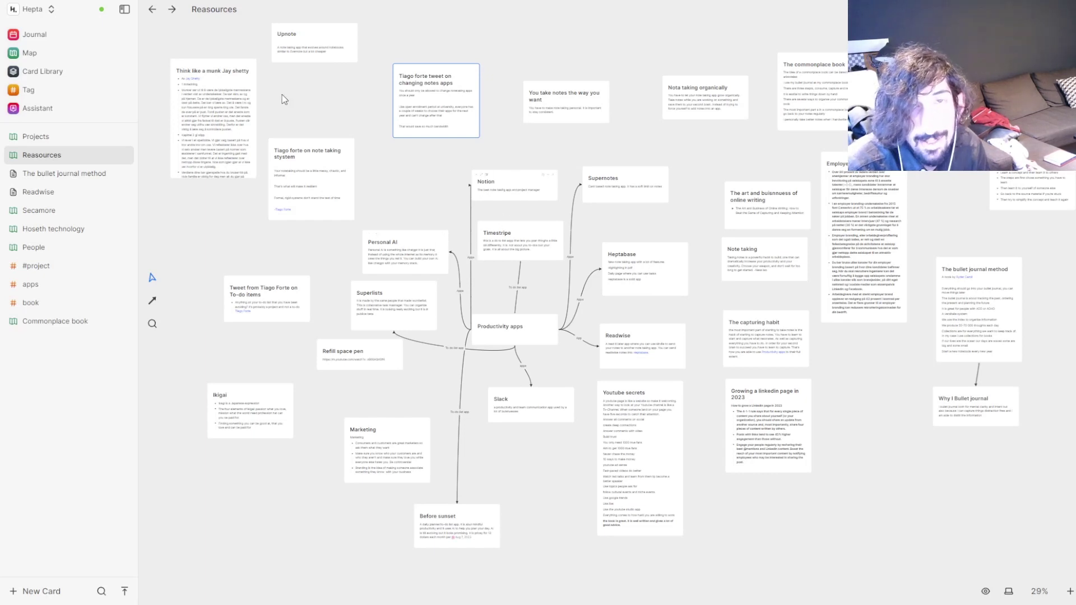
Add the apps tag to the Upnote card
{"action": "left_click", "coordinate": [350, 28]}
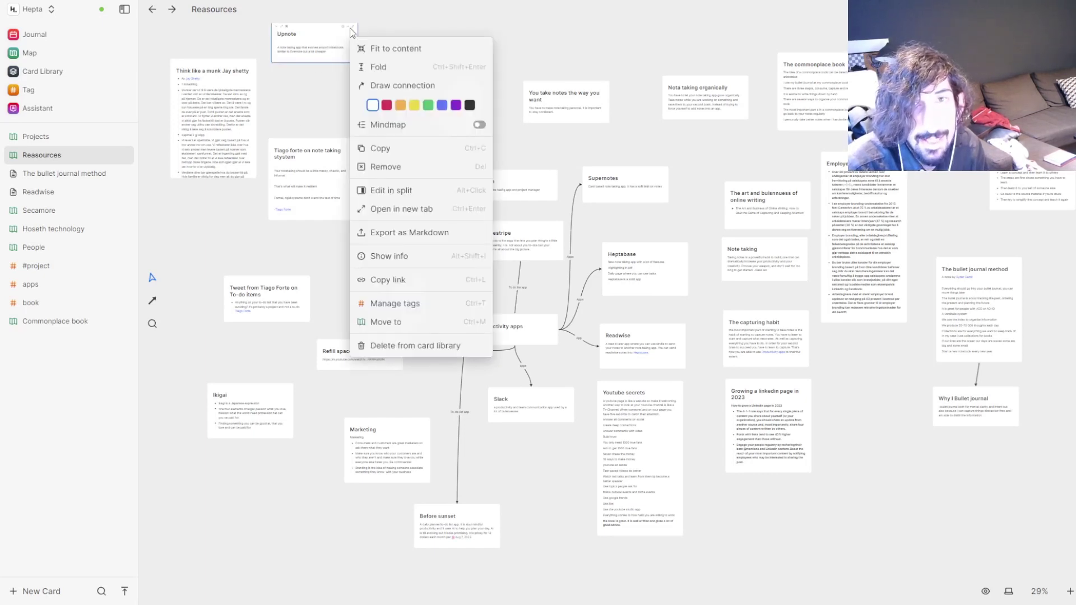
{"action": "left_click", "coordinate": [409, 303]}
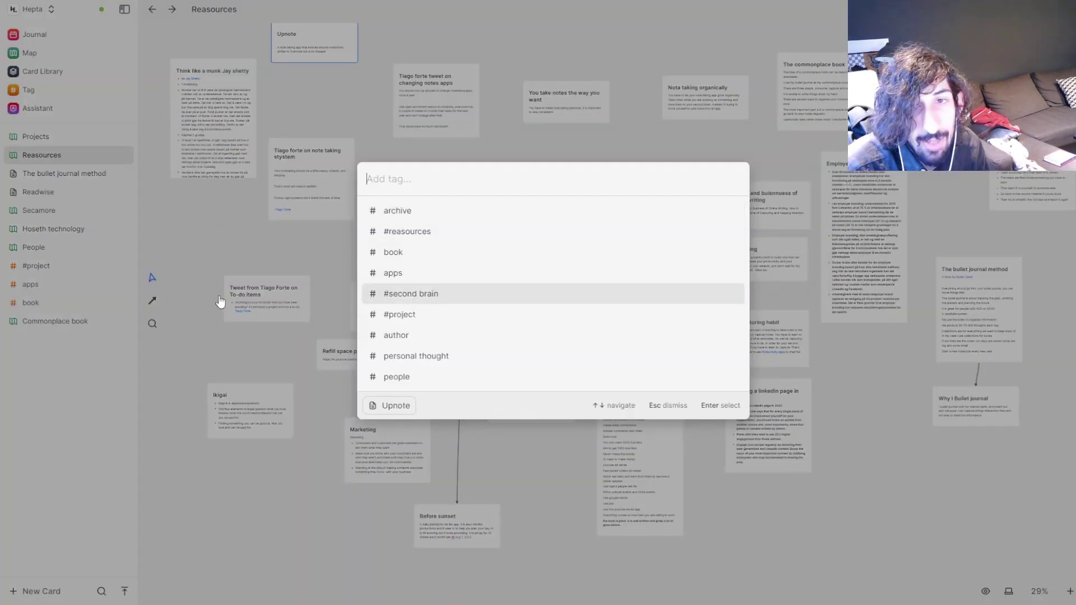
{"action": "left_click", "coordinate": [415, 274]}
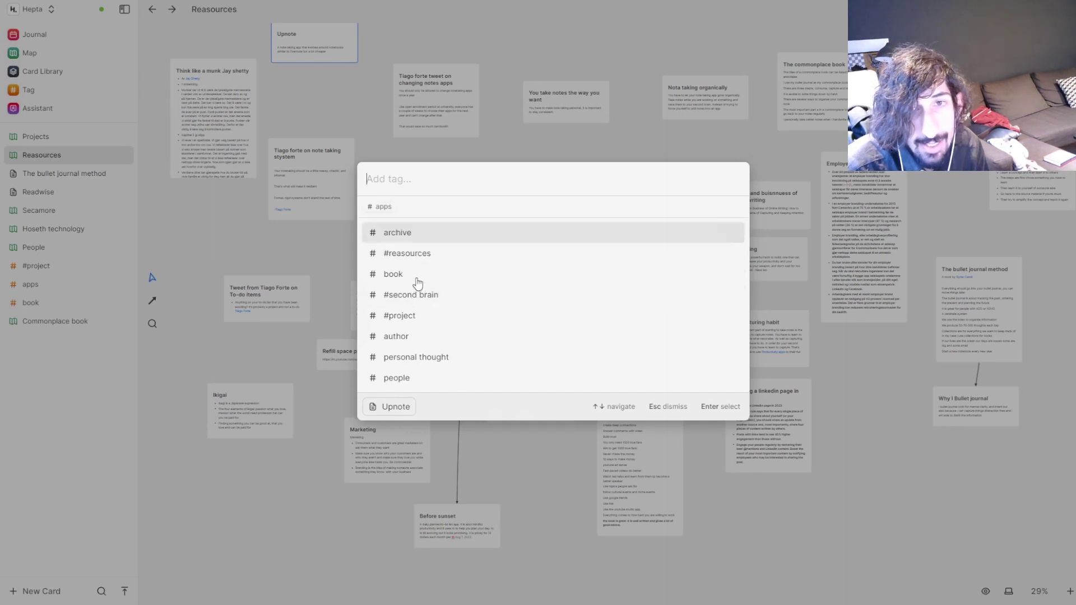
{"action": "left_click", "coordinate": [377, 129]}
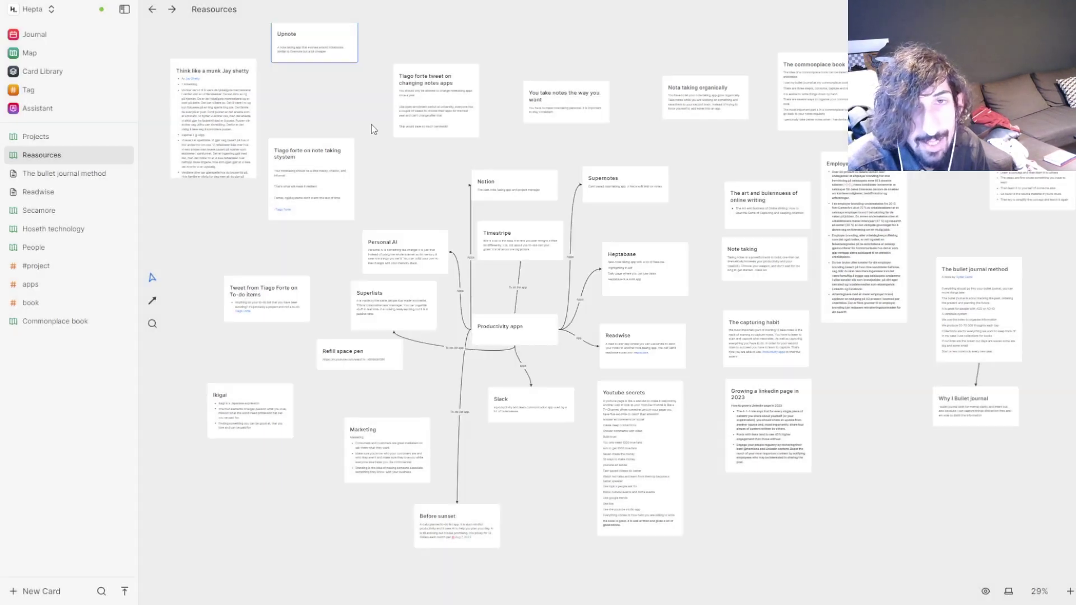
Move the Upnote card down beside the Notion card, just above the Personal AI card
{"action": "left_click_drag", "start_coordinate": [329, 36], "coordinate": [437, 187]}
{"action": "left_click", "coordinate": [1069, 592]}
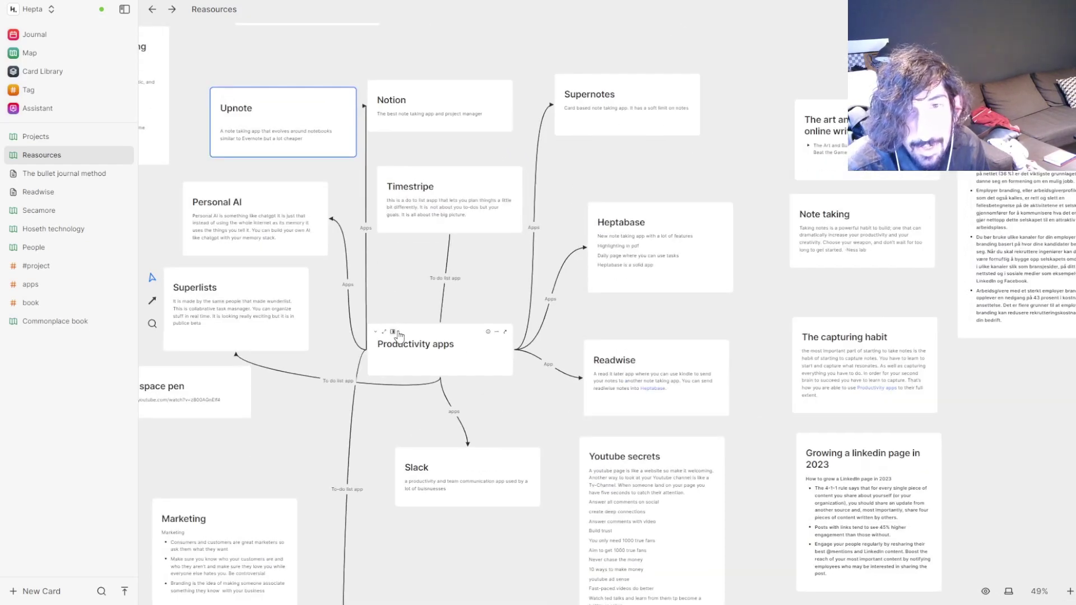
{"action": "left_click", "coordinate": [1070, 591]}
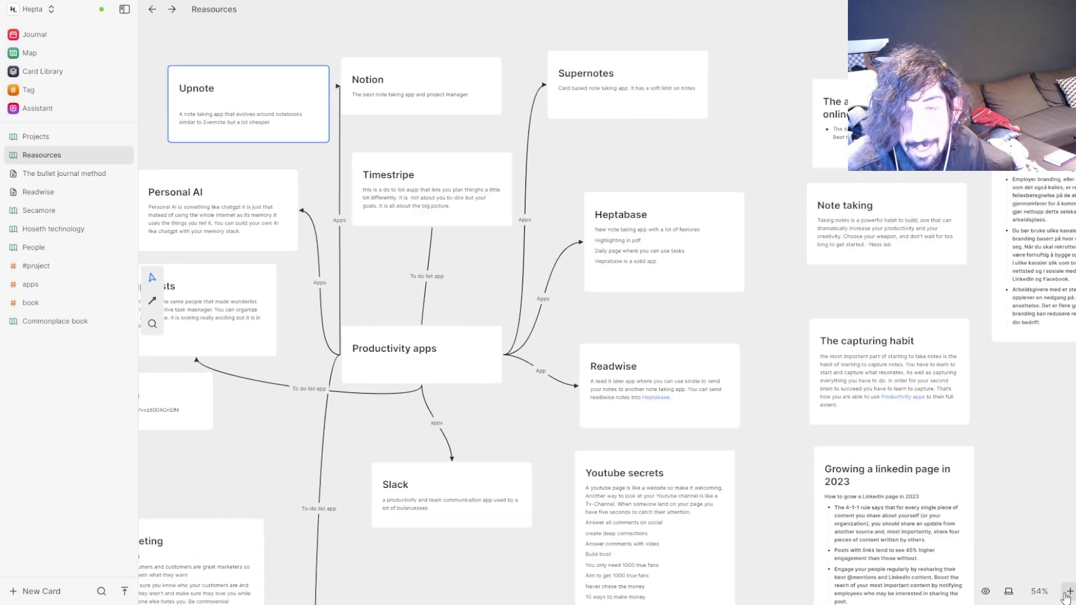
{"action": "left_click", "coordinate": [586, 412]}
{"action": "left_click", "coordinate": [533, 423]}
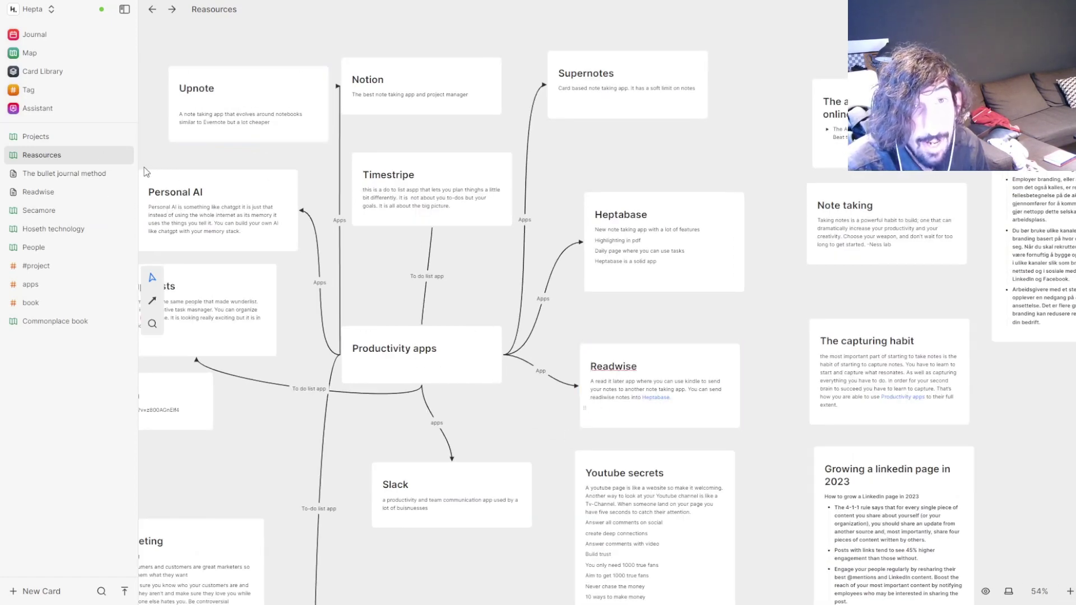
Connect the Upnote card to the Productivity apps card and label the connection "app"
{"action": "left_click", "coordinate": [152, 301]}
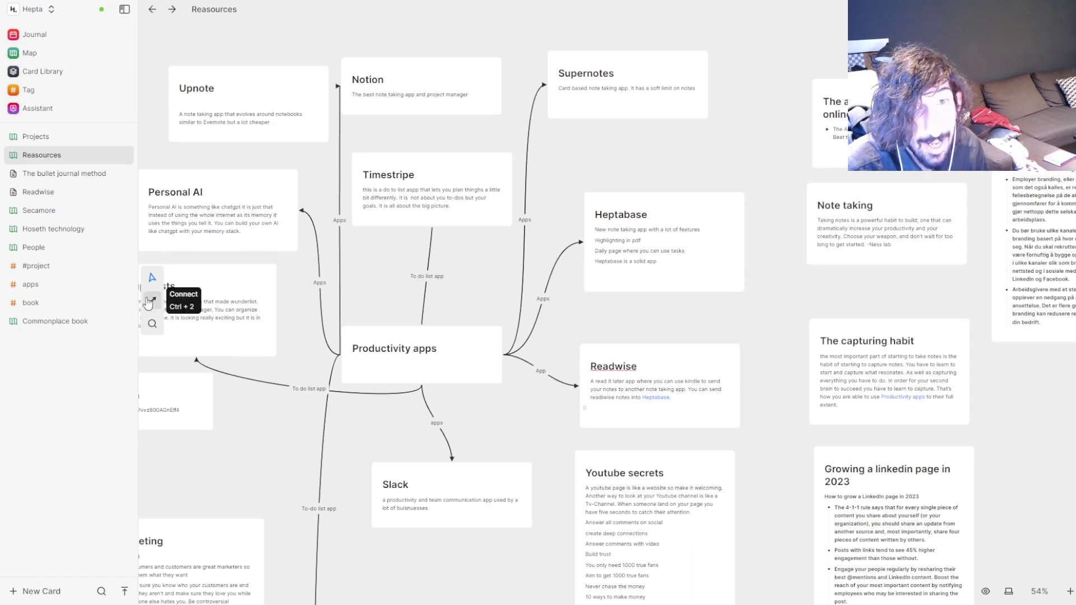
{"action": "left_click_drag", "start_coordinate": [247, 142], "coordinate": [422, 325]}
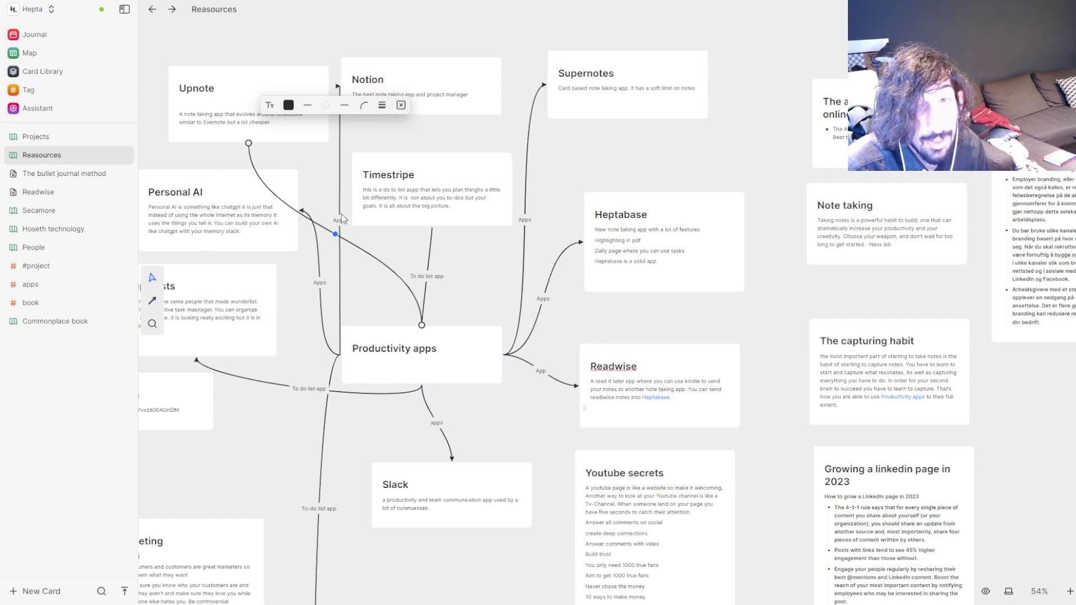
{"action": "left_click", "coordinate": [268, 106]}
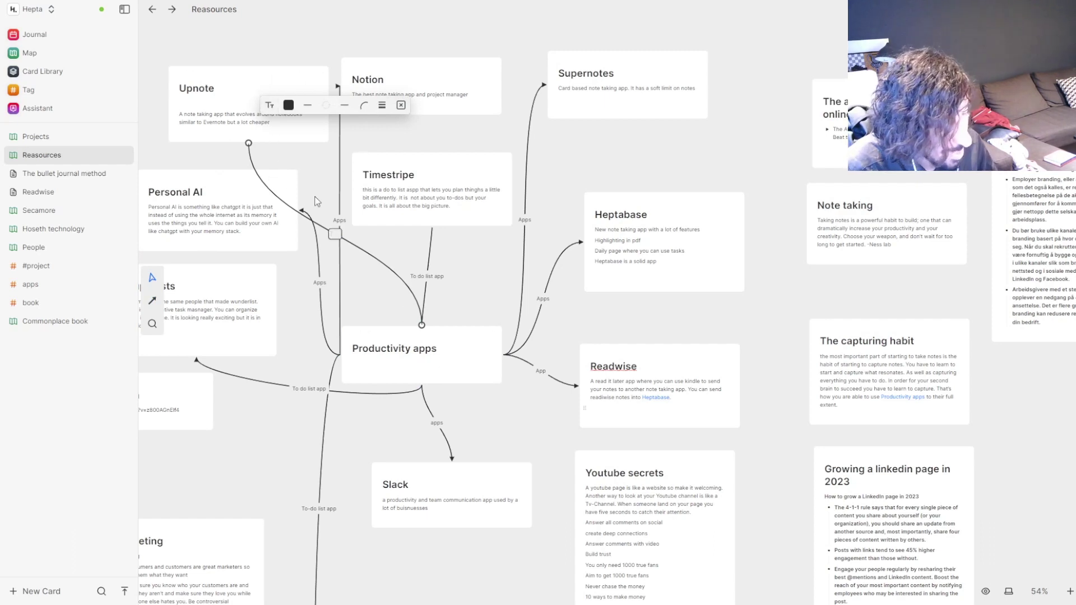
{"action": "type", "text": "app"}
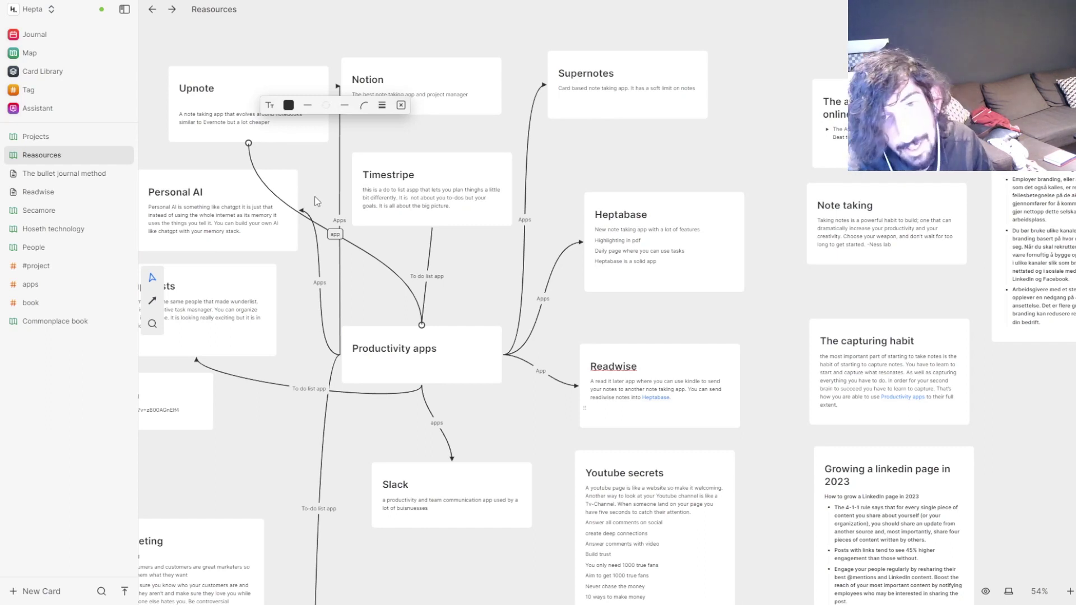
{"action": "left_click", "coordinate": [350, 45]}
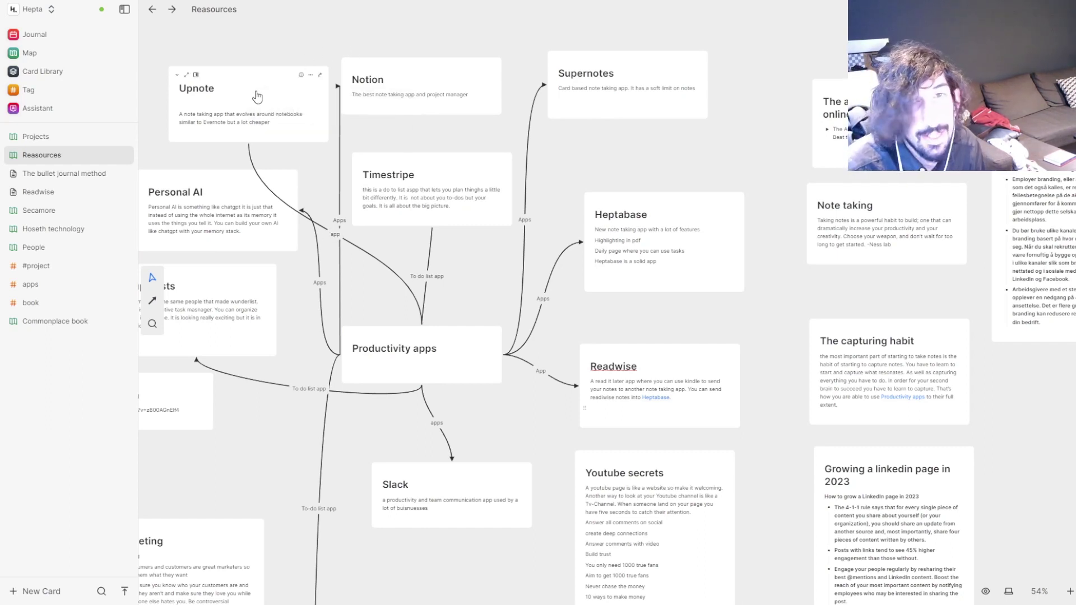
Shrink the Upnote card slightly and move it up and away from the Notion card
{"action": "left_click_drag", "start_coordinate": [262, 76], "coordinate": [317, 46]}
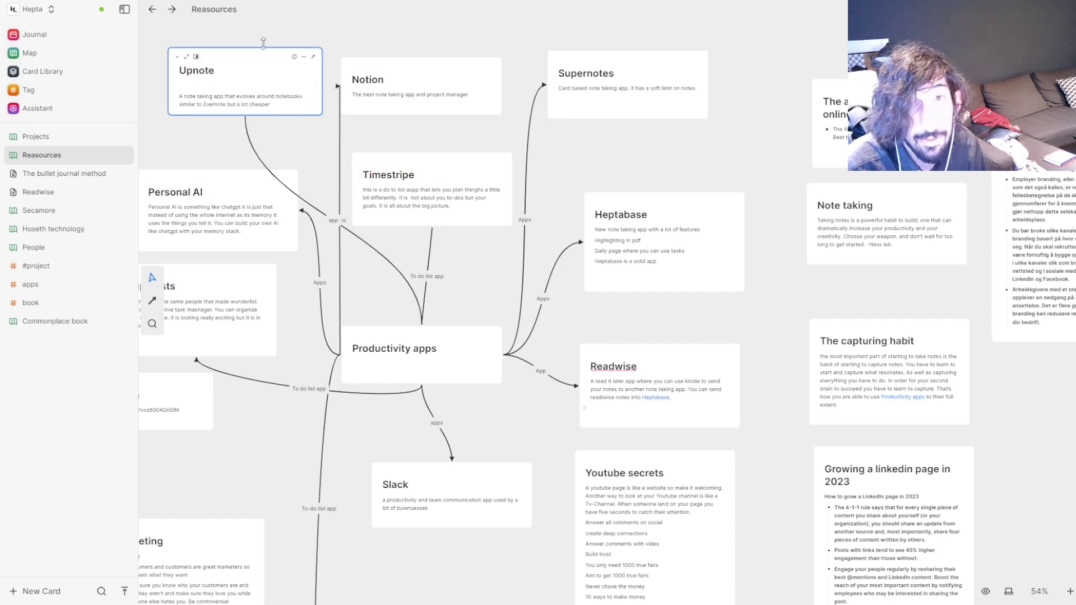
{"action": "mouse_move", "coordinate": [260, 50]}
{"action": "left_mouse_down"}
{"action": "mouse_move", "coordinate": [251, 29]}
{"action": "mouse_move", "coordinate": [254, 43]}
{"action": "left_mouse_up"}
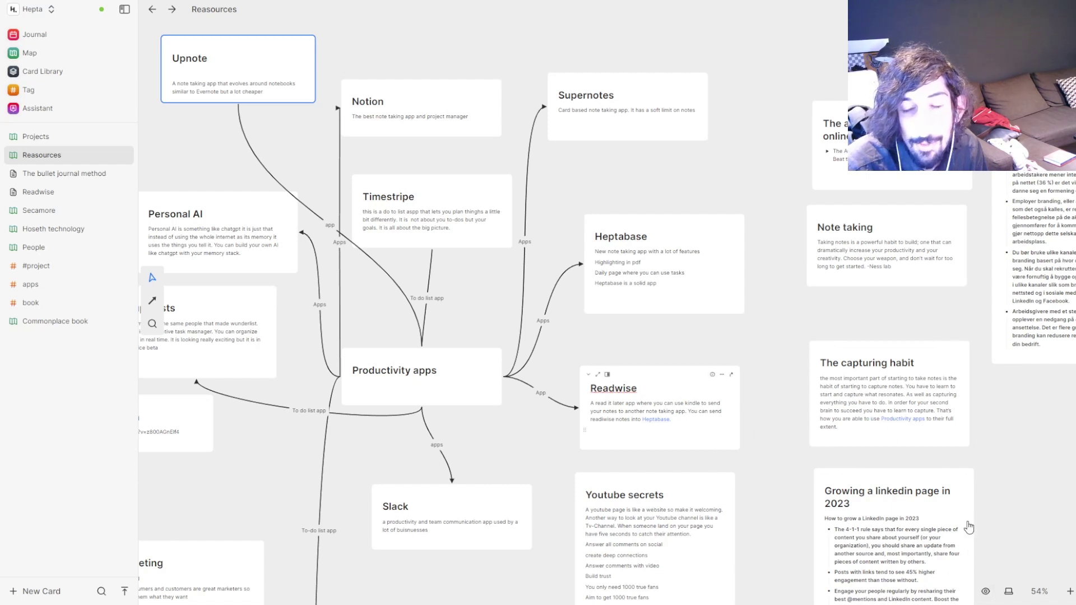
{"action": "left_click", "coordinate": [471, 230]}
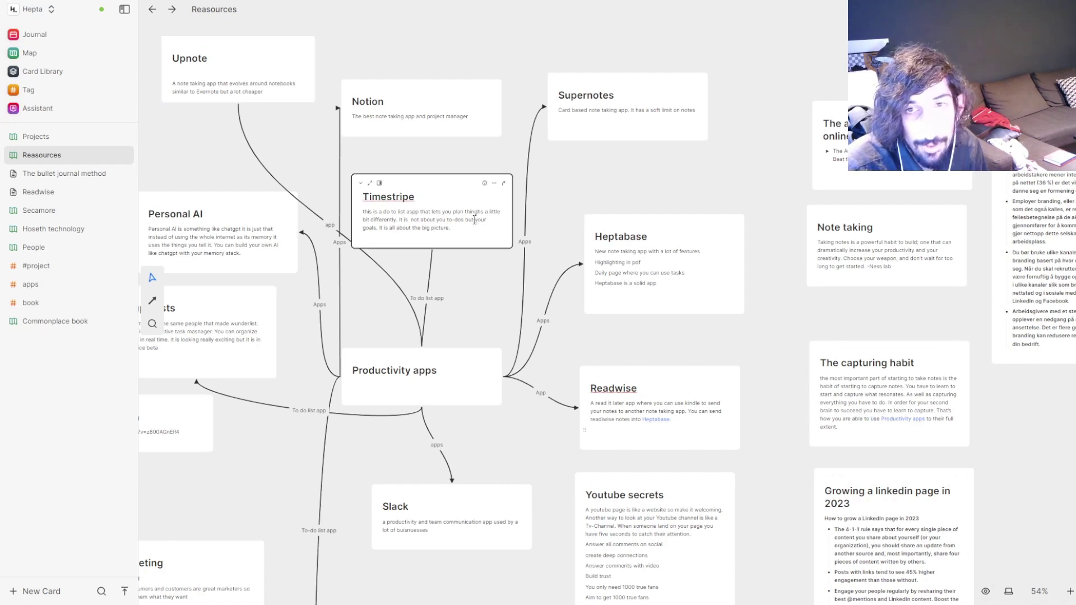
{"action": "left_click", "coordinate": [470, 231]}
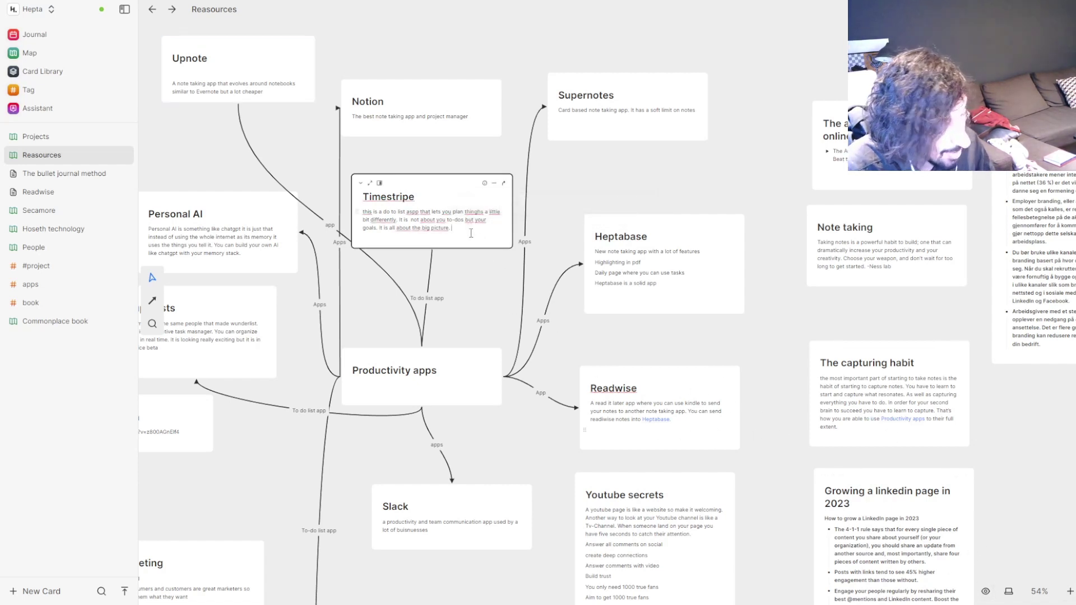
{"action": "type", "text": "@s"}
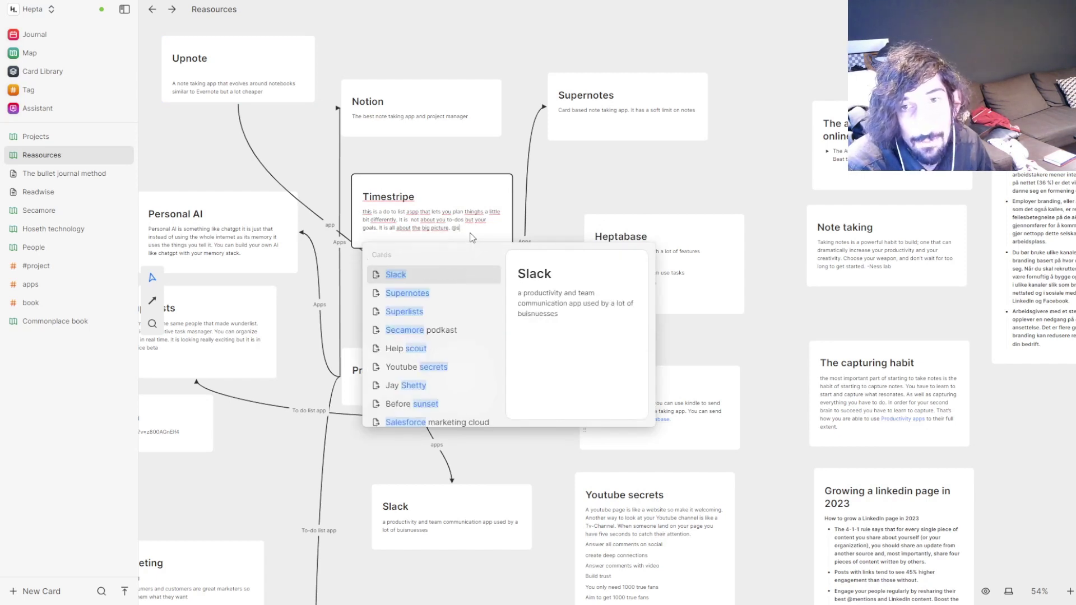
{"action": "key", "text": "BackSpace"}
{"action": "key", "text": "BackSpace"}
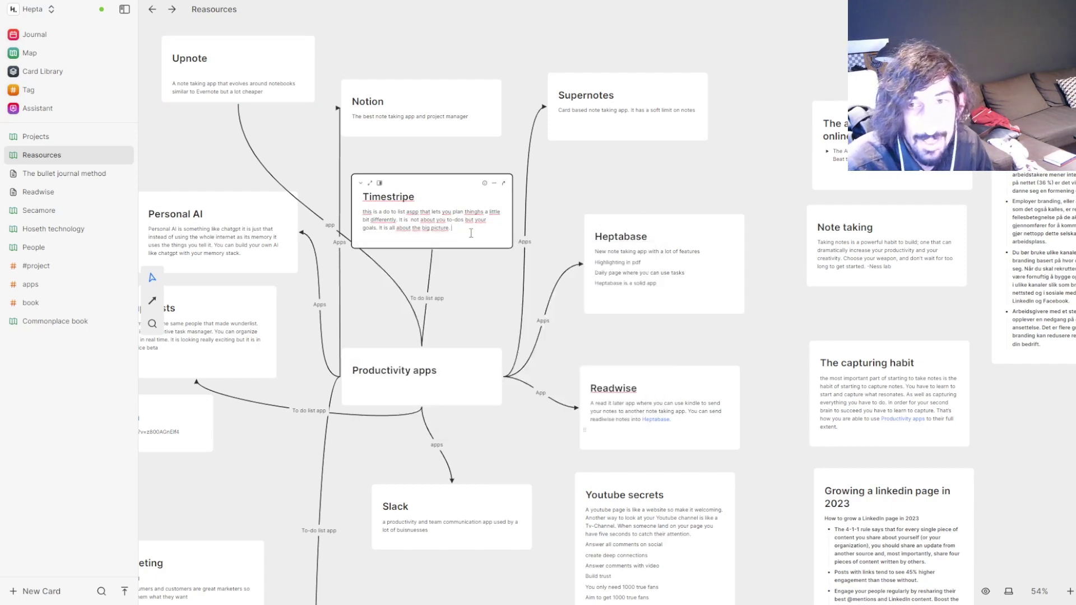
Inspect the Heptabase mention in the Readwise card, show the mention links between the whiteboard's cards, and hide them again
{"action": "left_click", "coordinate": [666, 389]}
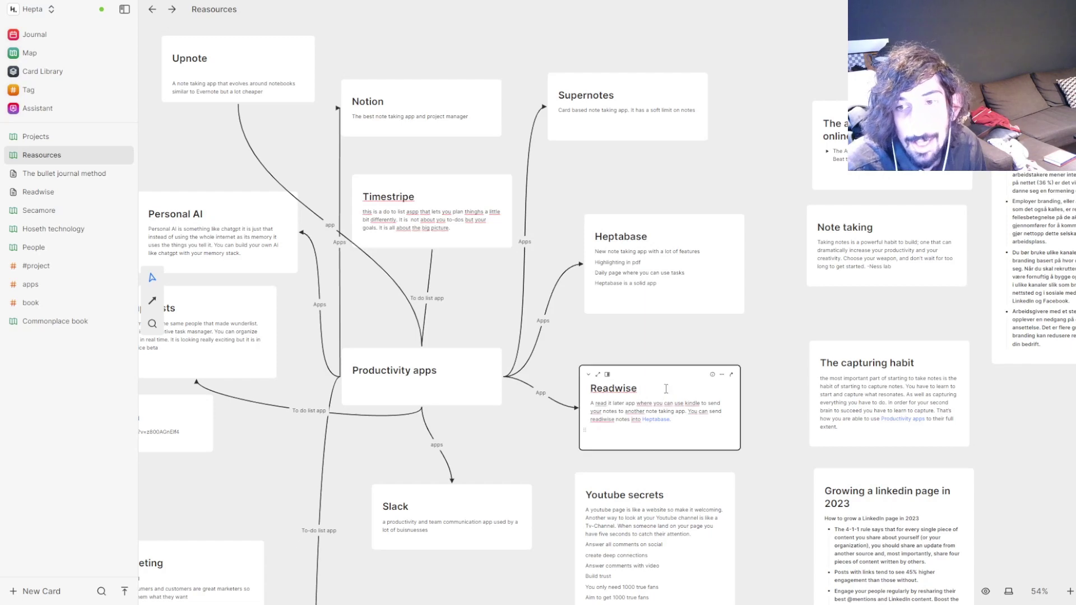
{"action": "double_click", "coordinate": [659, 419]}
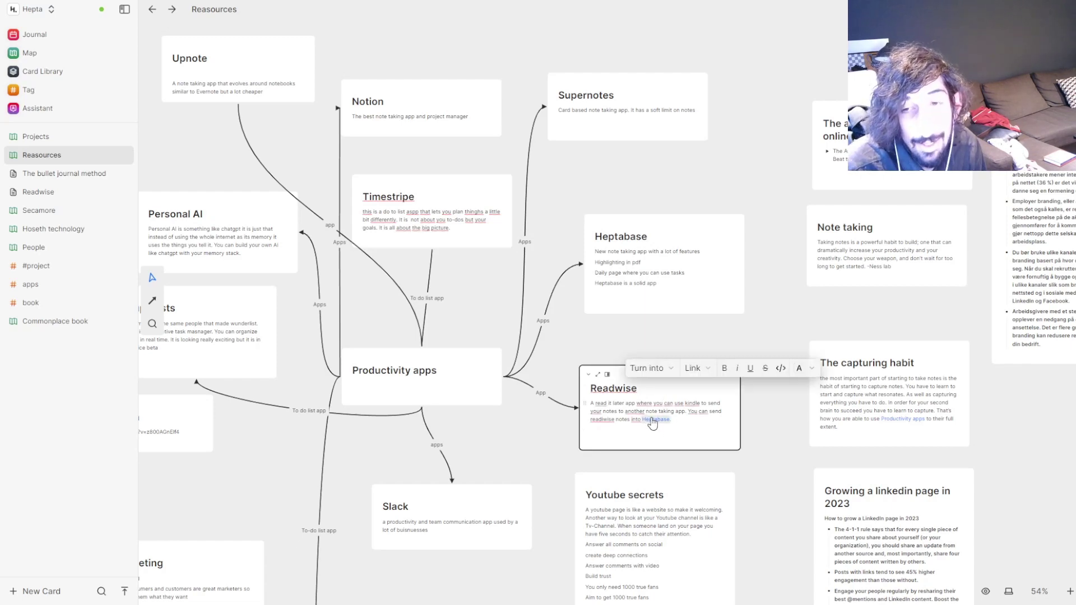
{"action": "left_click", "coordinate": [655, 424]}
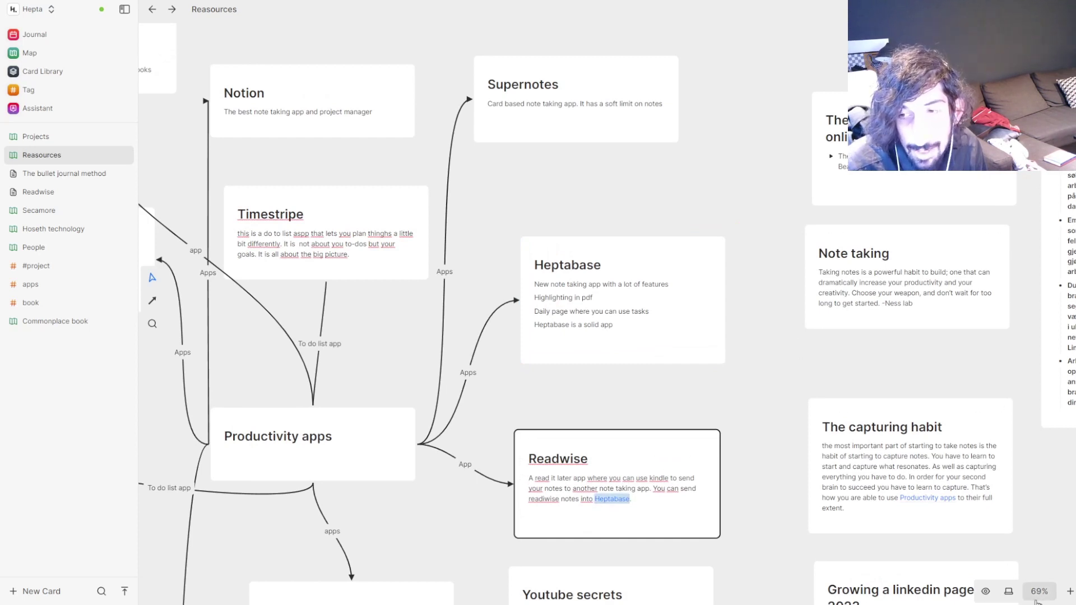
{"action": "key", "text": "ctrl+minus"}
{"action": "key", "text": "ctrl+minus"}
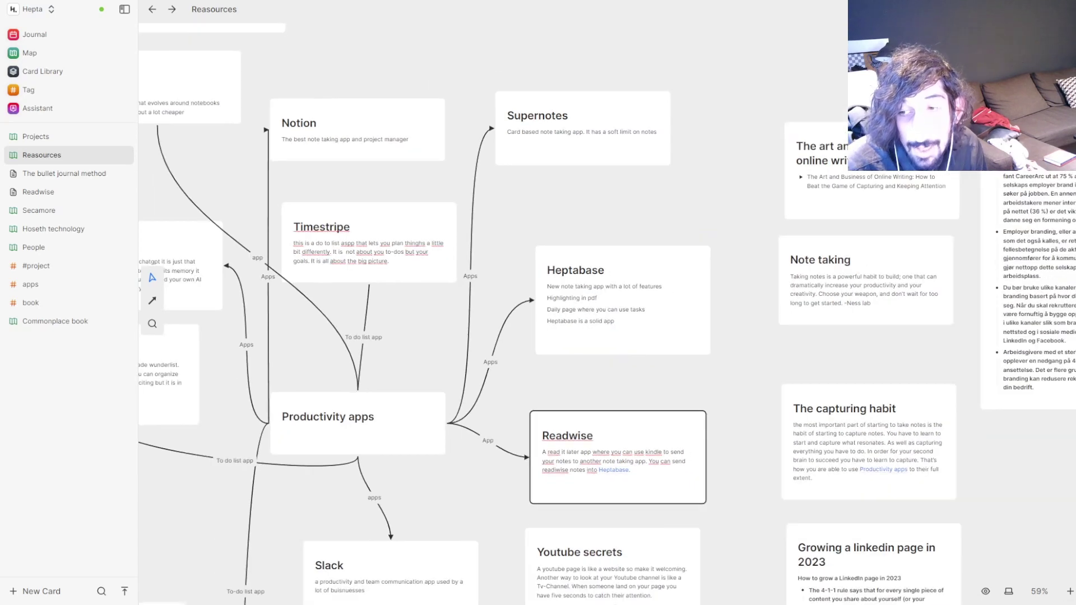
{"action": "left_click", "coordinate": [985, 592]}
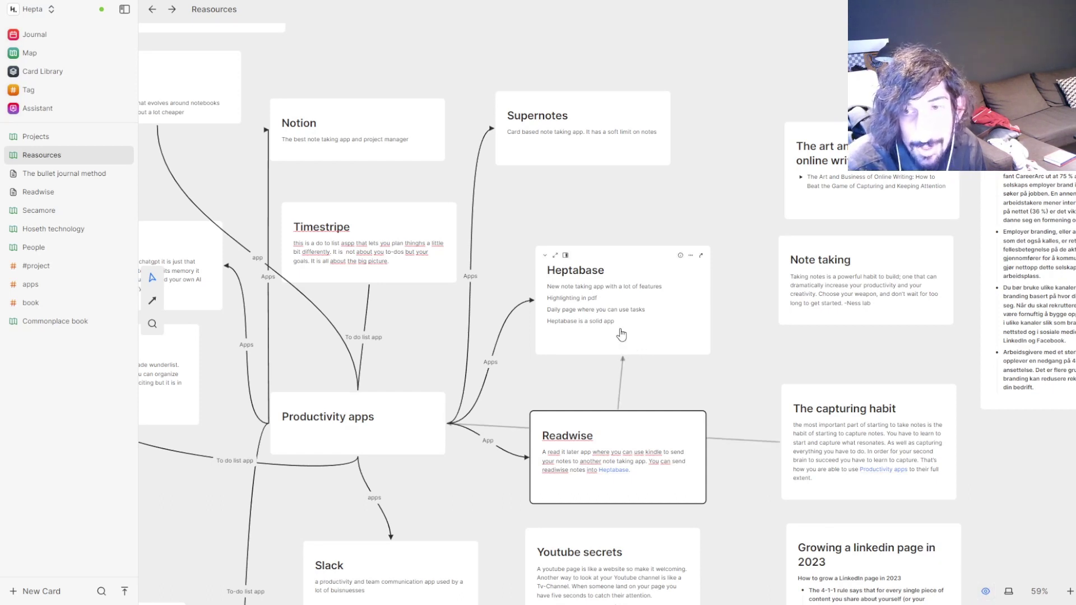
{"action": "left_click", "coordinate": [986, 591]}
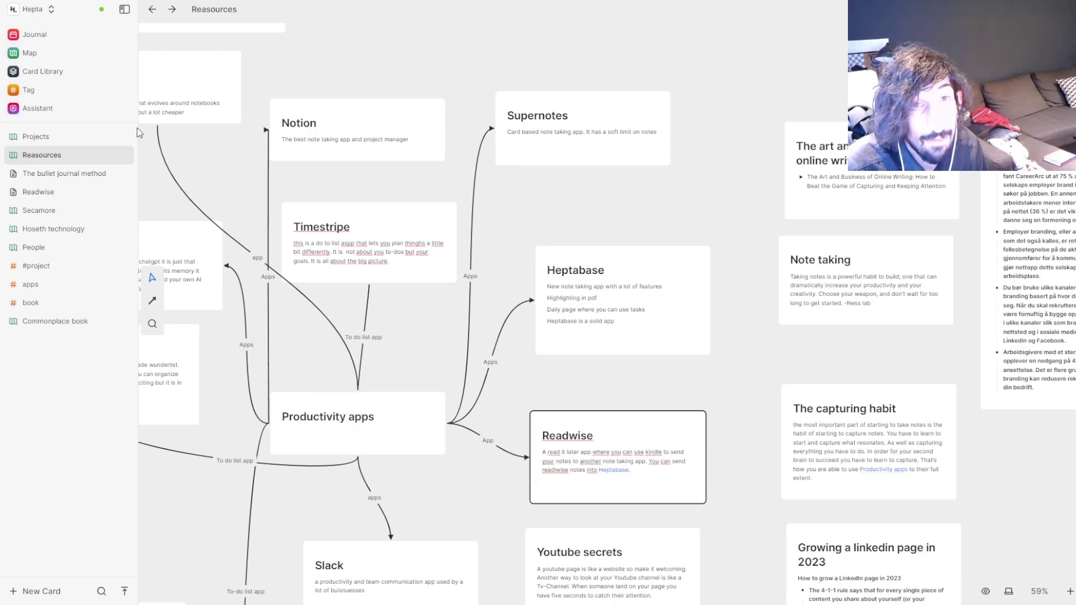
Delete the empty Para group from the tag overview
{"action": "left_click", "coordinate": [51, 93]}
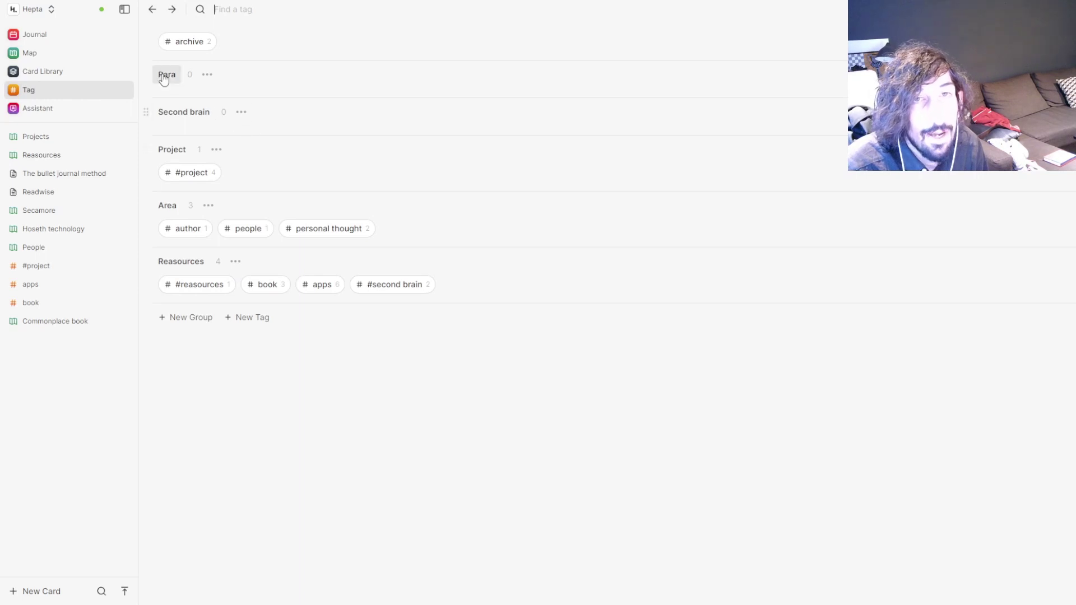
{"action": "mouse_move", "coordinate": [195, 43]}
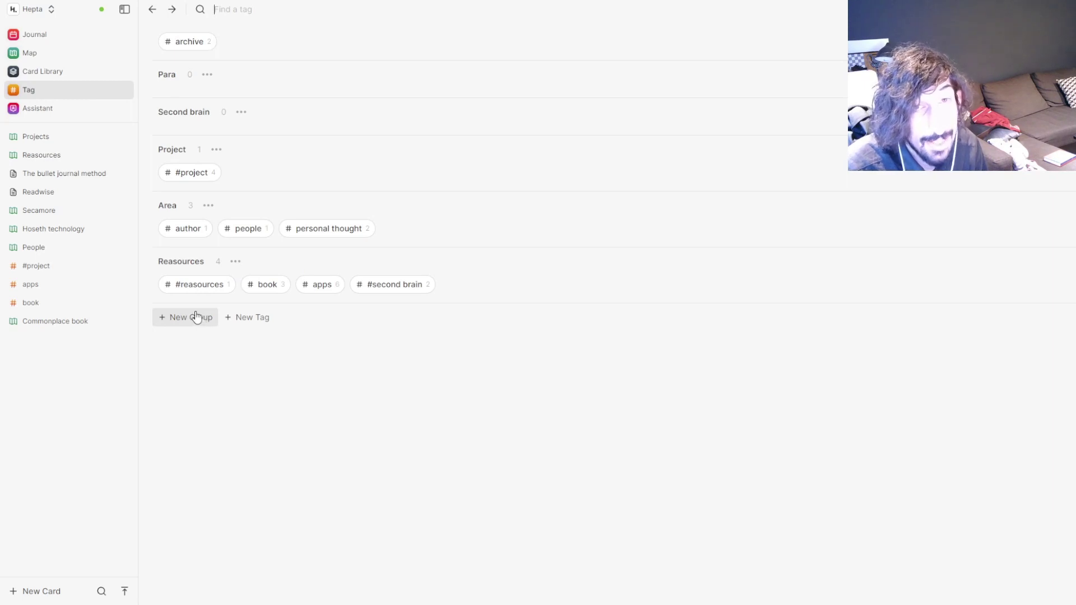
{"action": "left_click", "coordinate": [207, 75]}
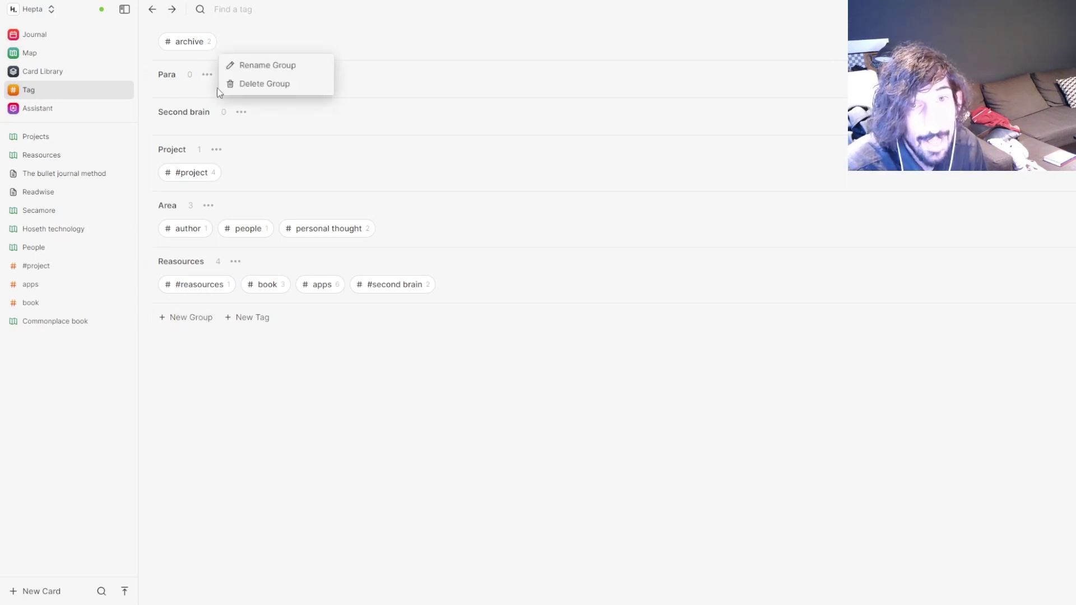
{"action": "left_click", "coordinate": [269, 85]}
{"action": "left_click", "coordinate": [673, 326]}
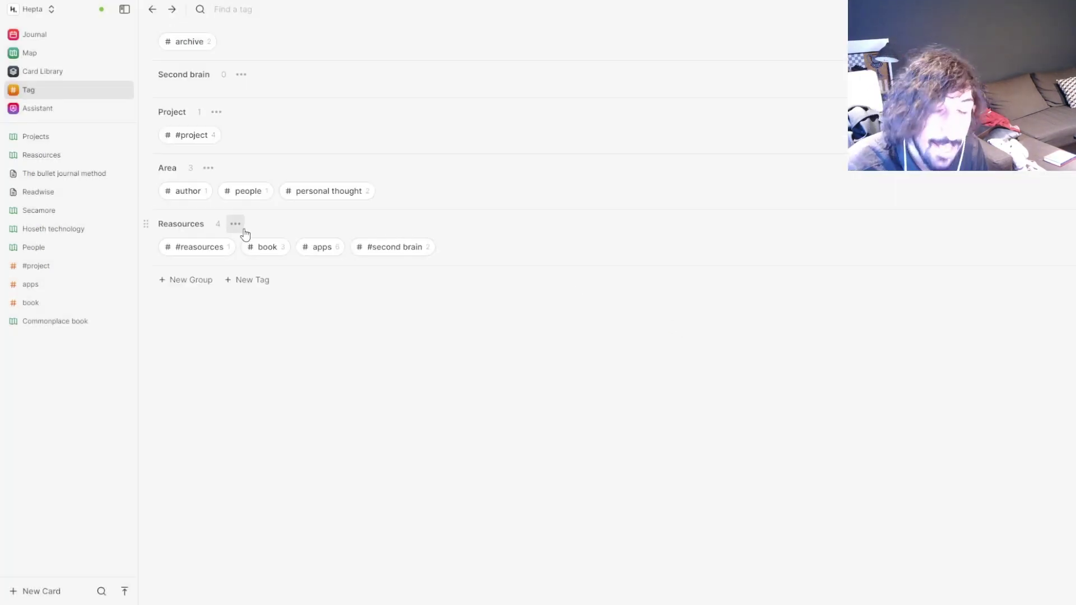
Create a tag group named "Achrive" and move the archive tag into it
{"action": "left_click", "coordinate": [201, 282]}
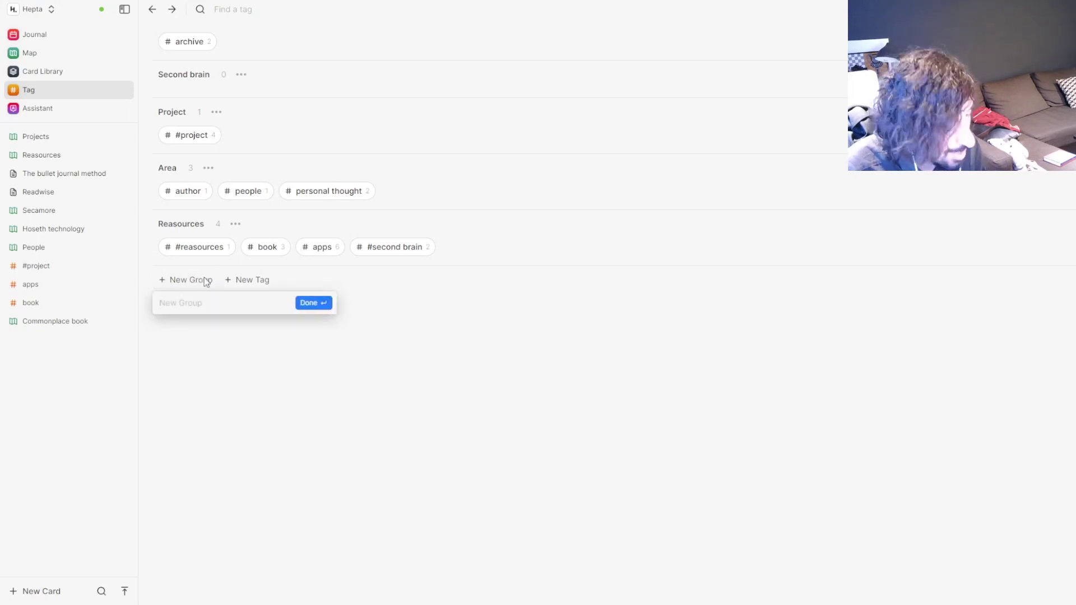
{"action": "type", "text": "A"}
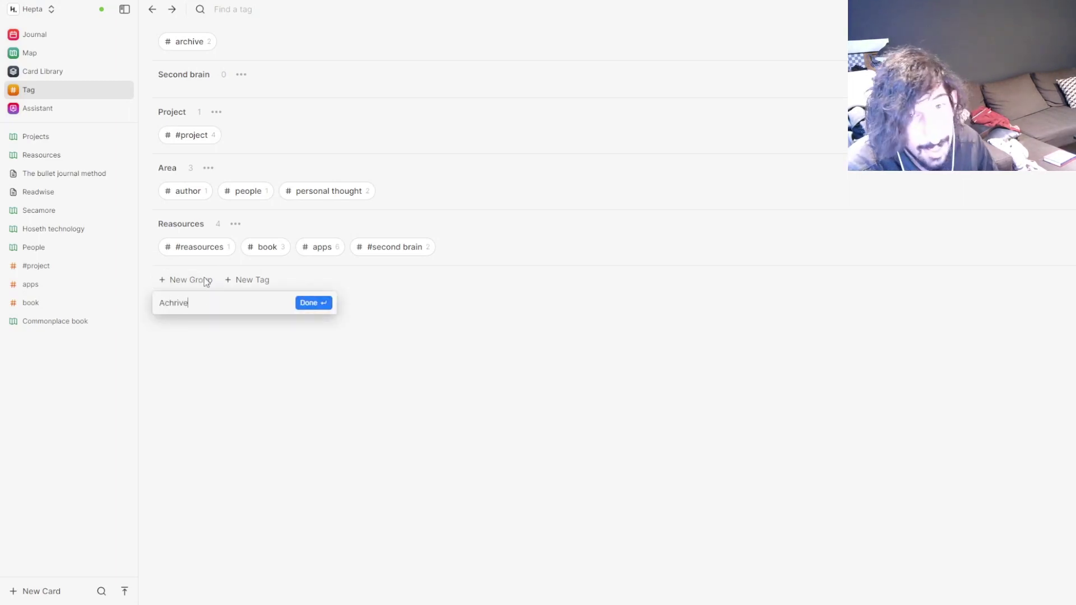
{"action": "type", "text": "chrive"}
{"action": "key", "text": "Return"}
{"action": "left_click_drag", "start_coordinate": [191, 41], "coordinate": [163, 312]}
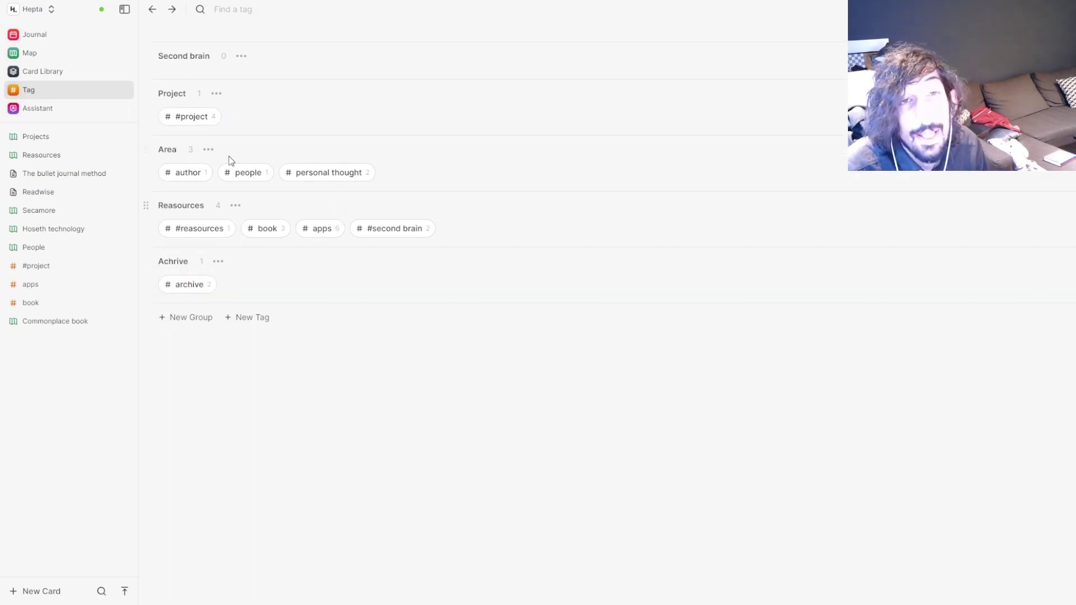
In the apps tag table, set Upnote's type of app to Note taking app
{"action": "left_click", "coordinate": [321, 229]}
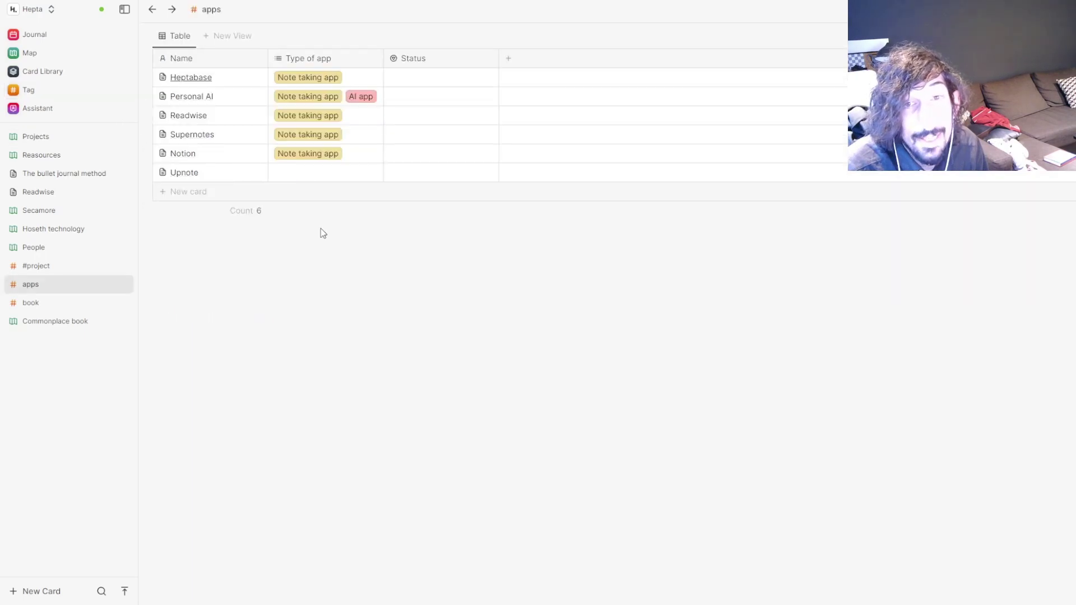
{"action": "left_click", "coordinate": [301, 176]}
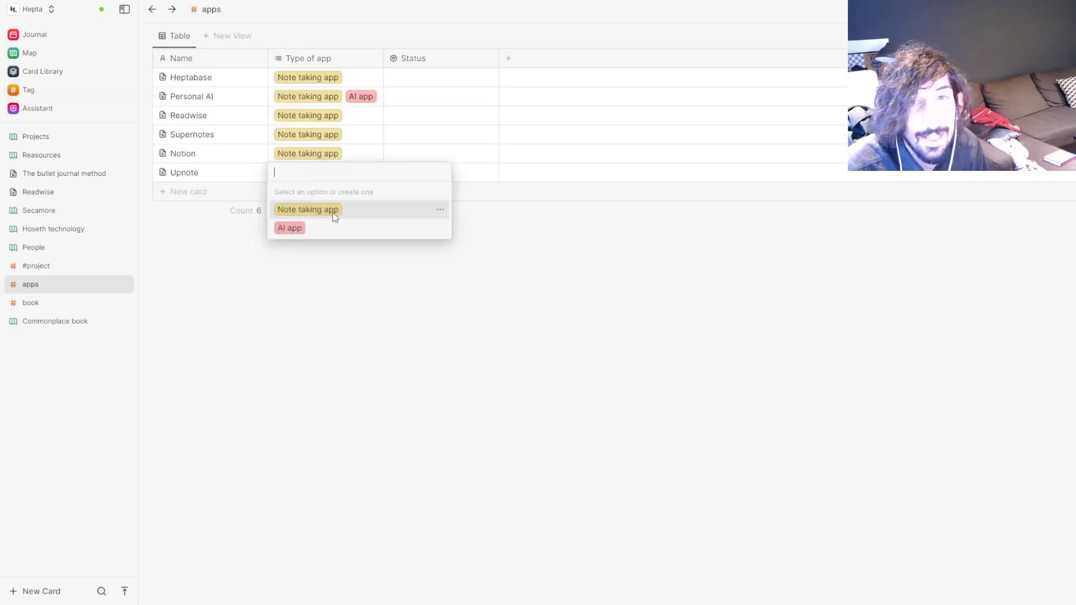
{"action": "left_click", "coordinate": [370, 213]}
{"action": "key", "text": "Escape"}
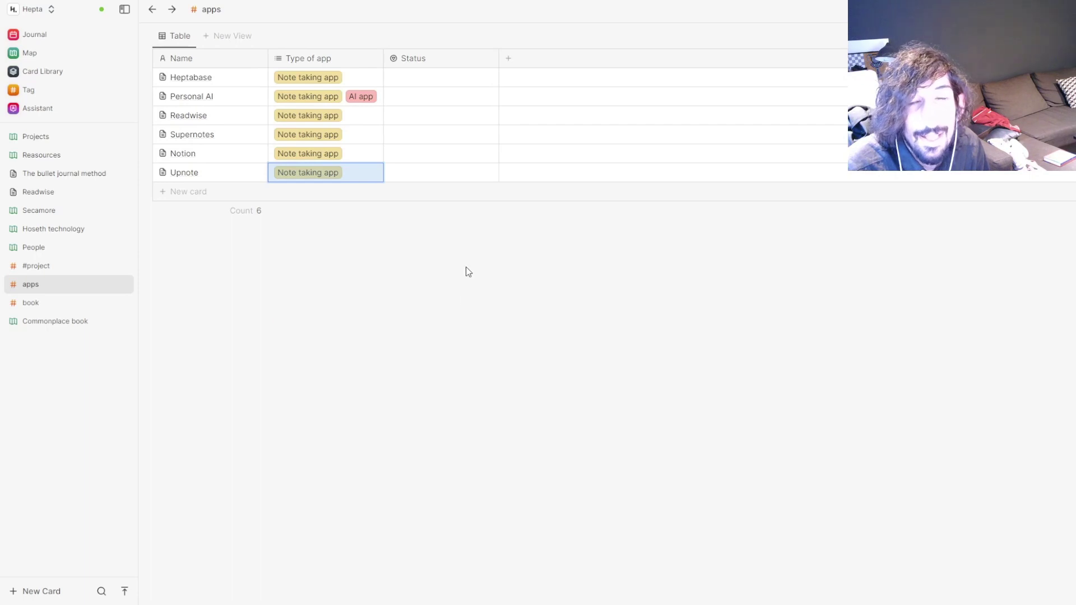
Check the Status options for the Heptabase row and view The bullet journal method card
{"action": "left_click", "coordinate": [439, 77]}
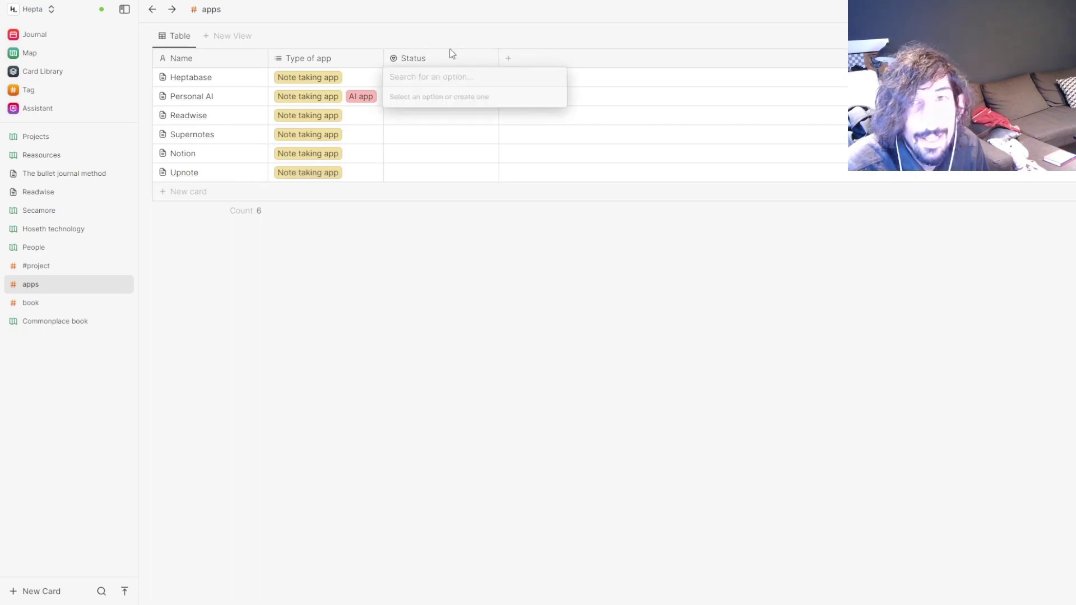
{"action": "key", "text": "Escape"}
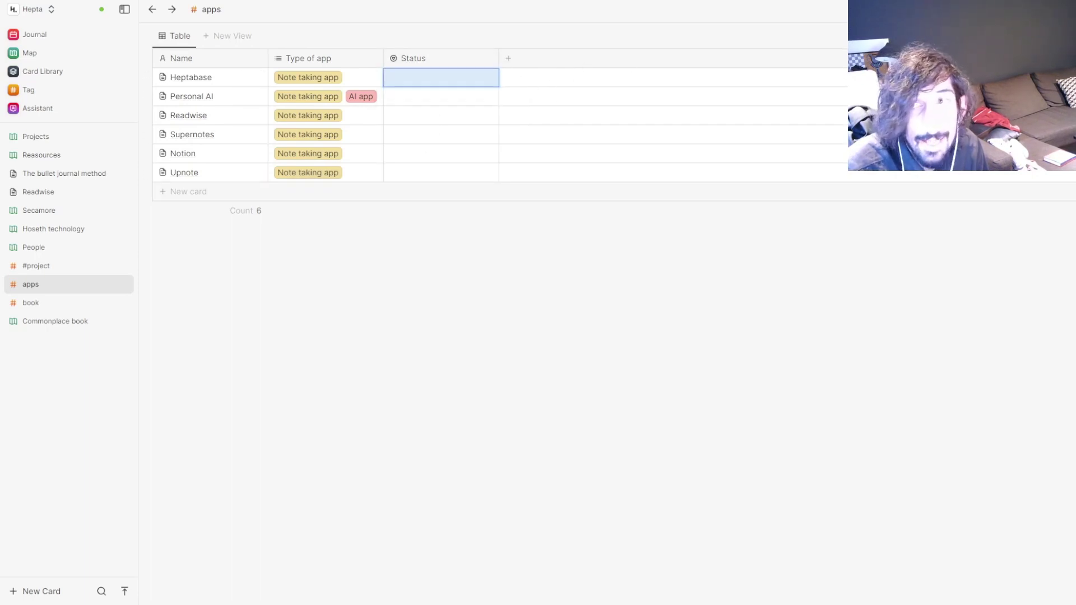
{"action": "left_click", "coordinate": [220, 37]}
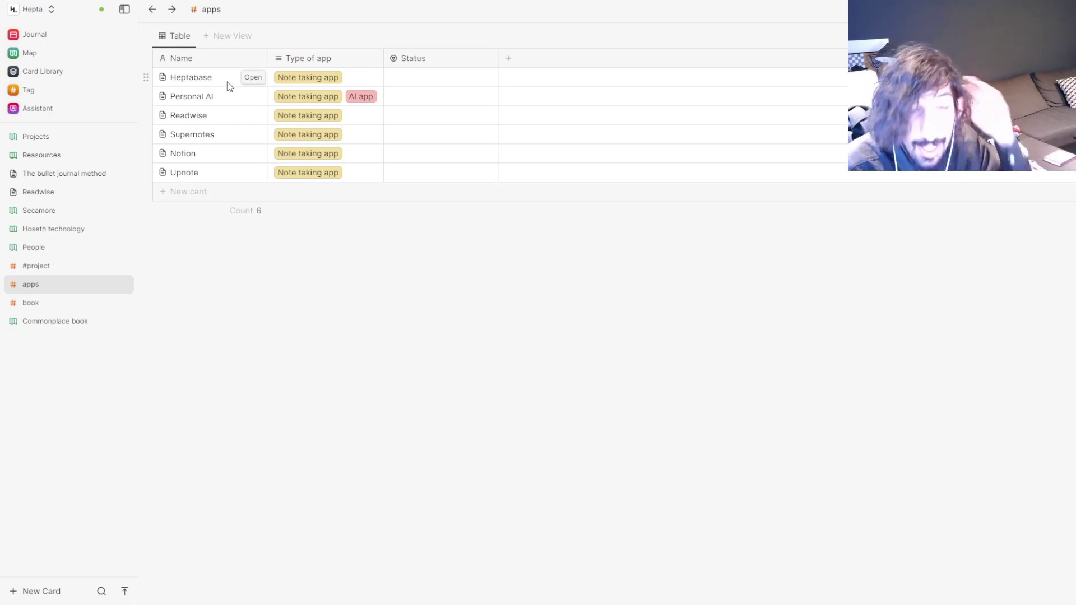
{"action": "left_click", "coordinate": [81, 177]}
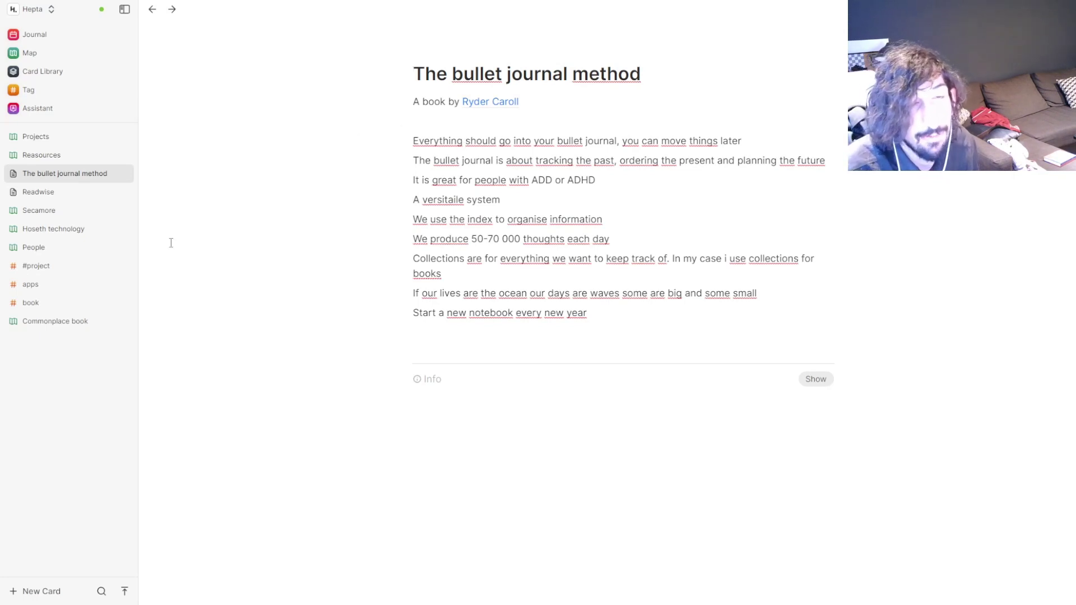
Open the personal thought tag's table and widen its Name column to fit the full card titles
{"action": "left_click", "coordinate": [54, 93]}
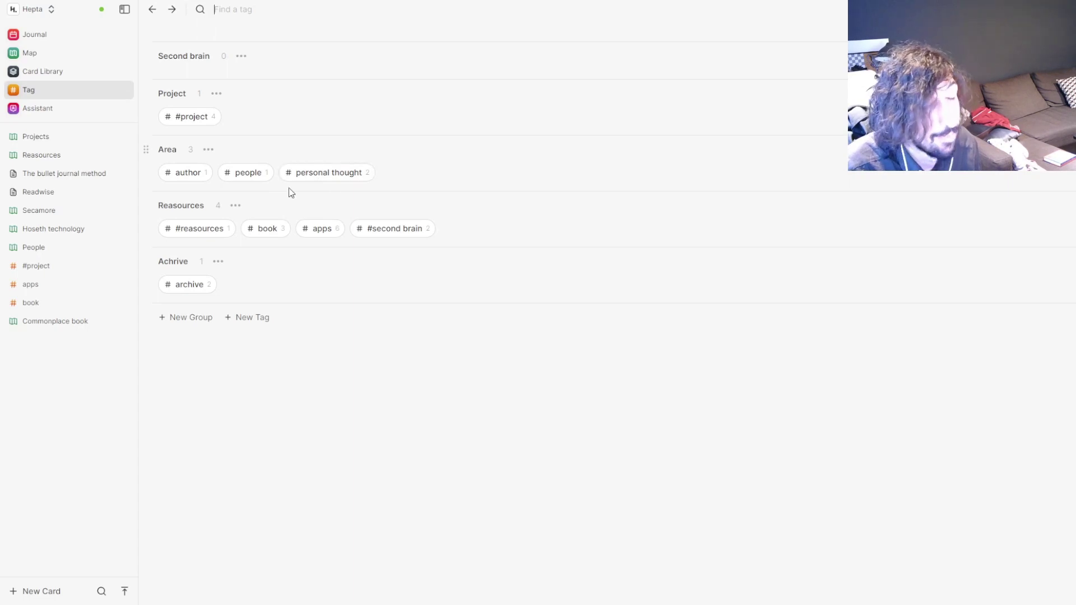
{"action": "left_click", "coordinate": [348, 172]}
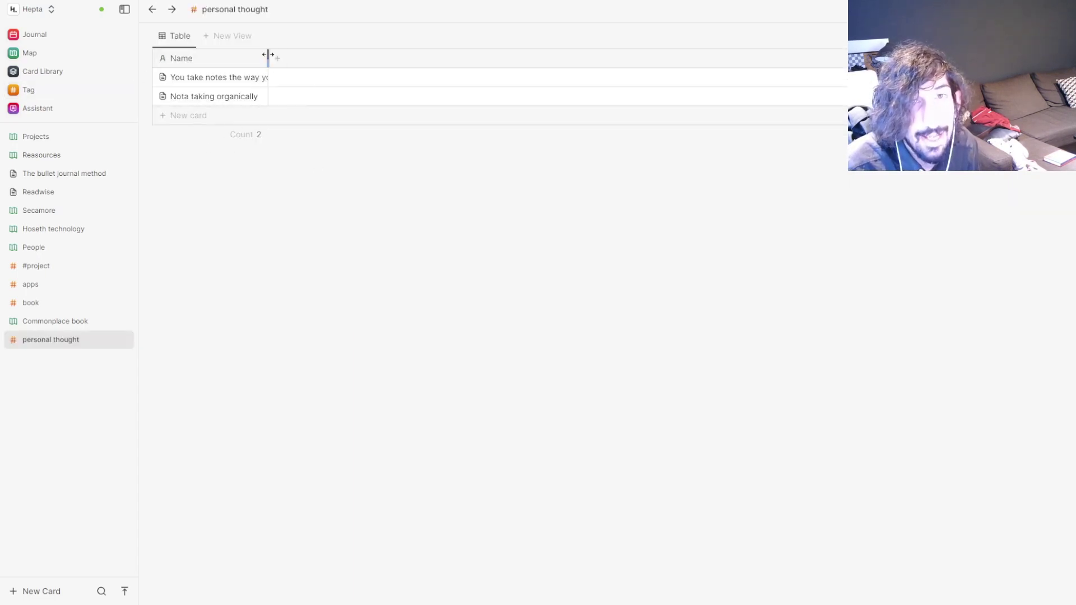
{"action": "left_click_drag", "start_coordinate": [269, 54], "coordinate": [305, 58]}
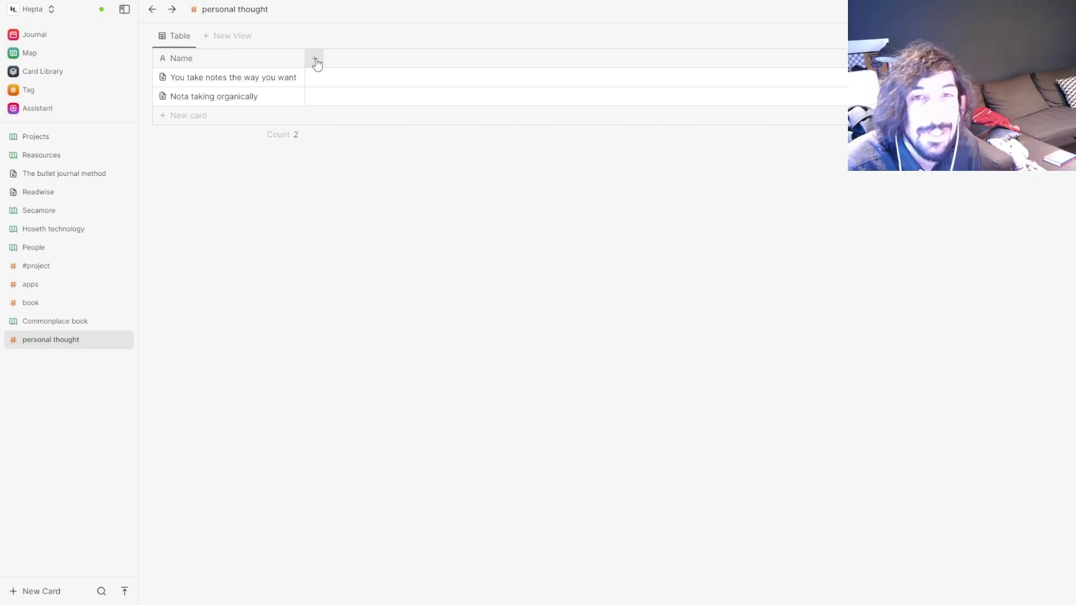
Review the property types available for a new column in the personal thought table without adding one
{"action": "left_click", "coordinate": [316, 62]}
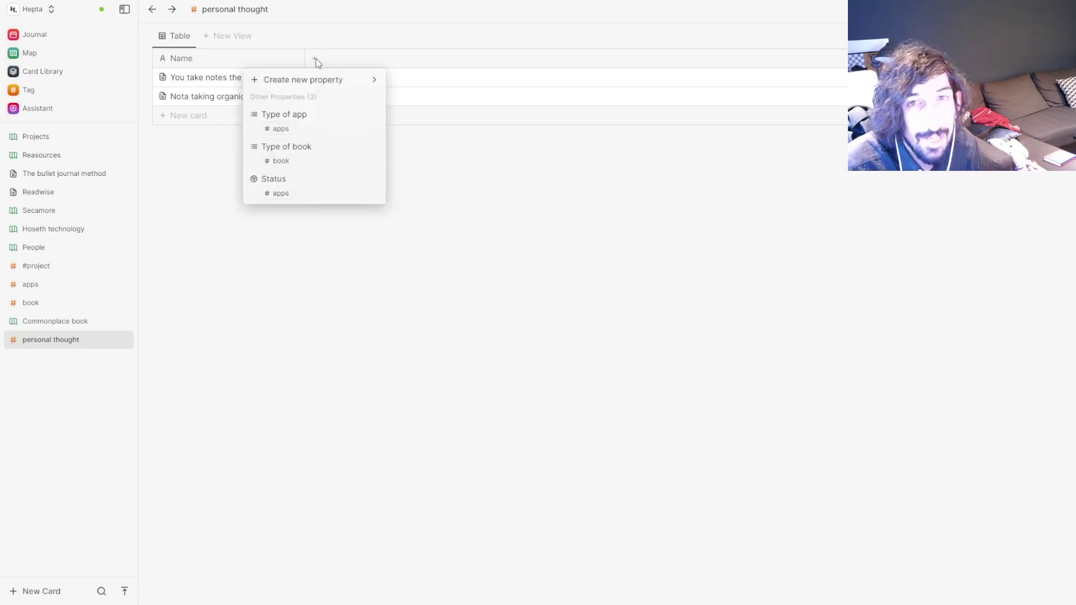
{"action": "mouse_move", "coordinate": [330, 86]}
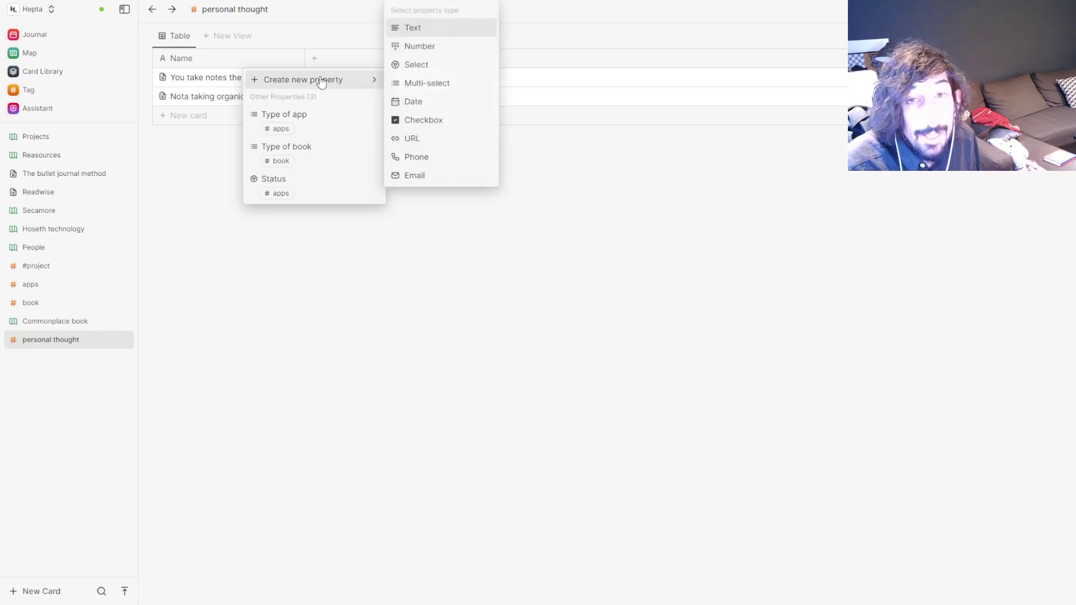
{"action": "left_click", "coordinate": [341, 45]}
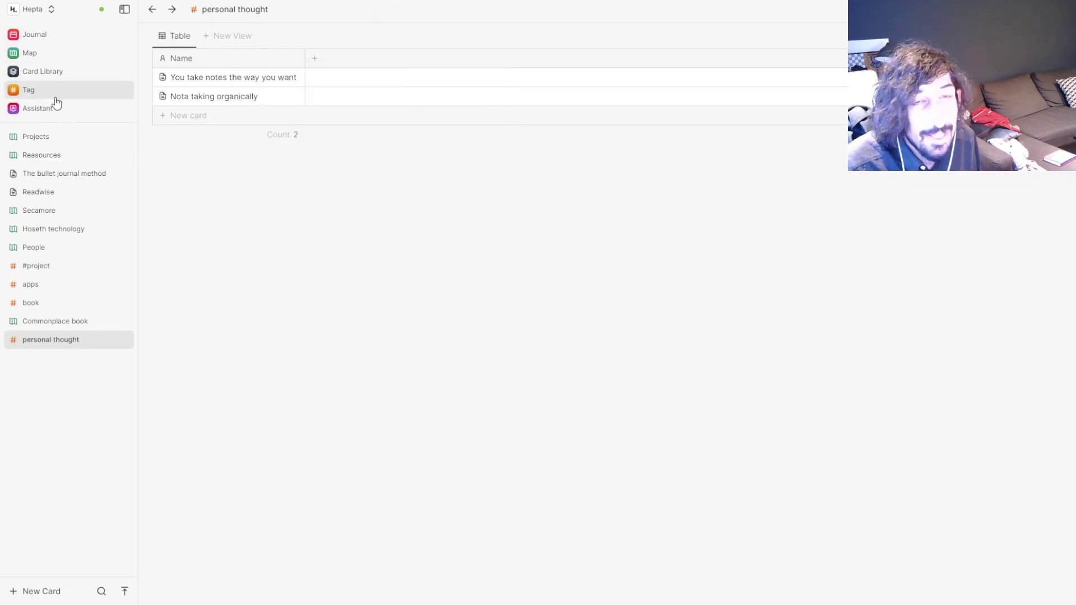
On the People whiteboard, add the people tag to the third card, directly above Mamma
{"action": "left_click", "coordinate": [28, 54]}
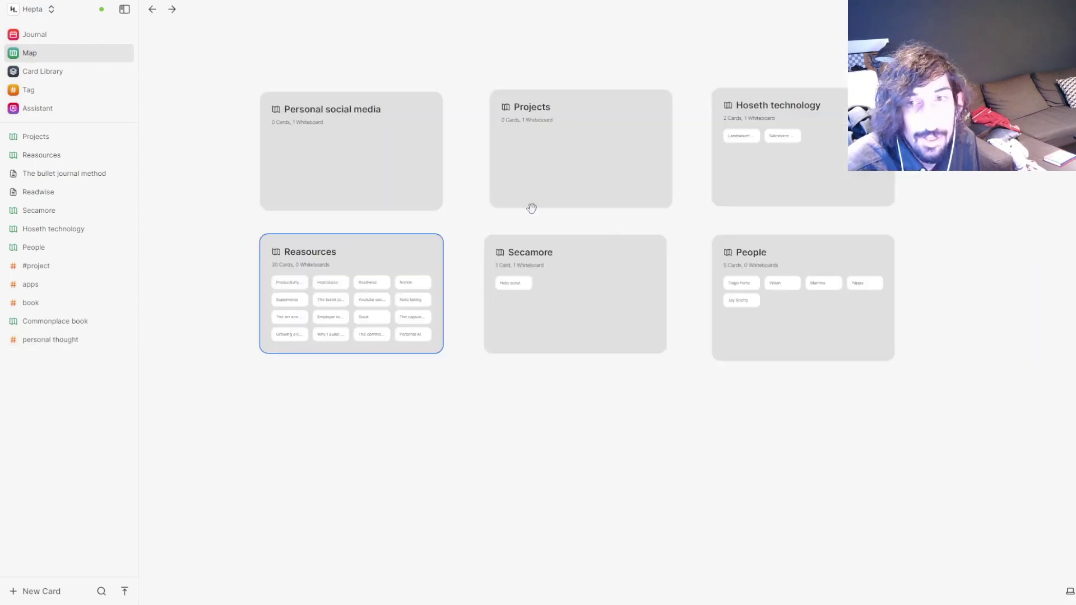
{"action": "left_click", "coordinate": [770, 261]}
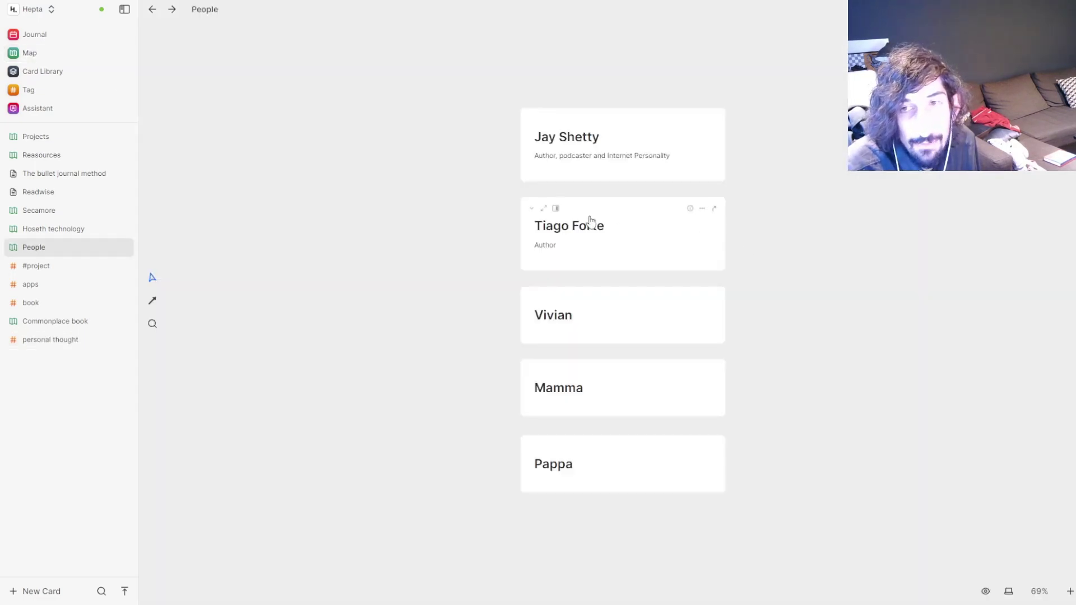
{"action": "left_click", "coordinate": [644, 134]}
{"action": "left_click", "coordinate": [608, 297]}
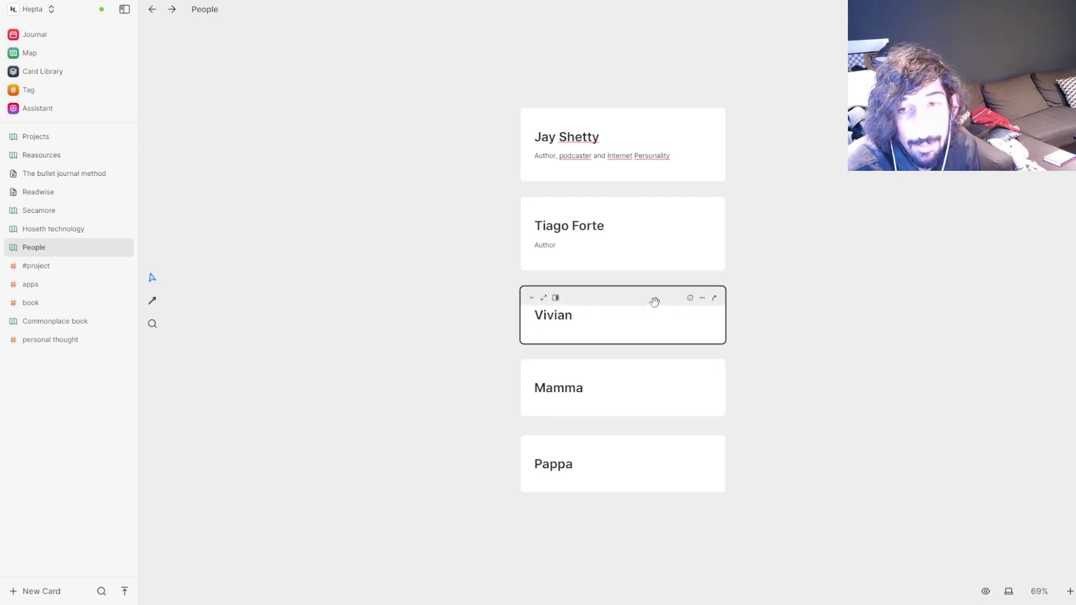
{"action": "left_click", "coordinate": [685, 299]}
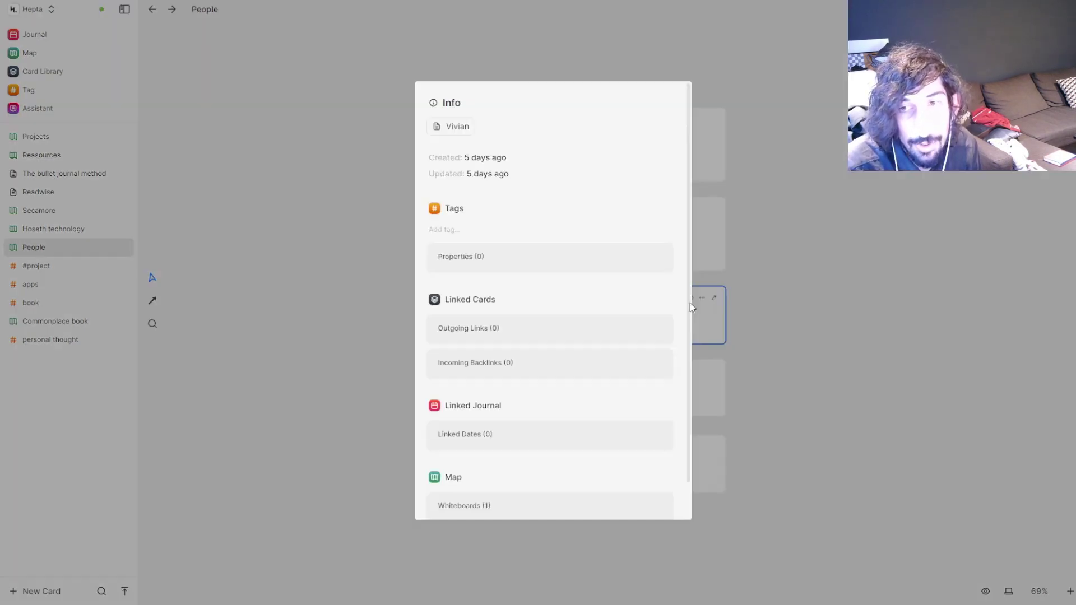
{"action": "left_click", "coordinate": [477, 226]}
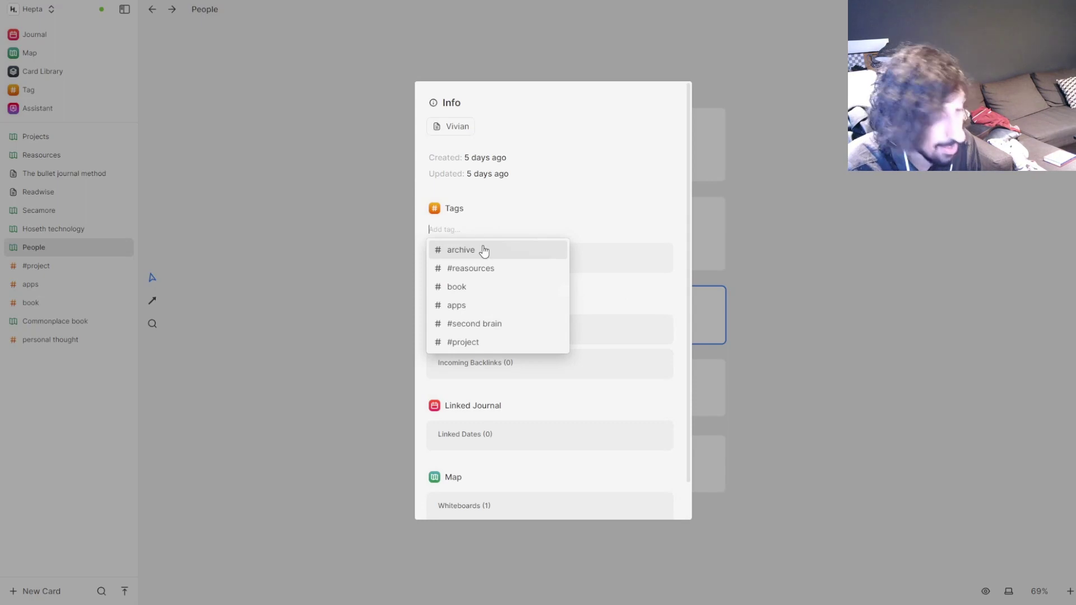
{"action": "type", "text": "people"}
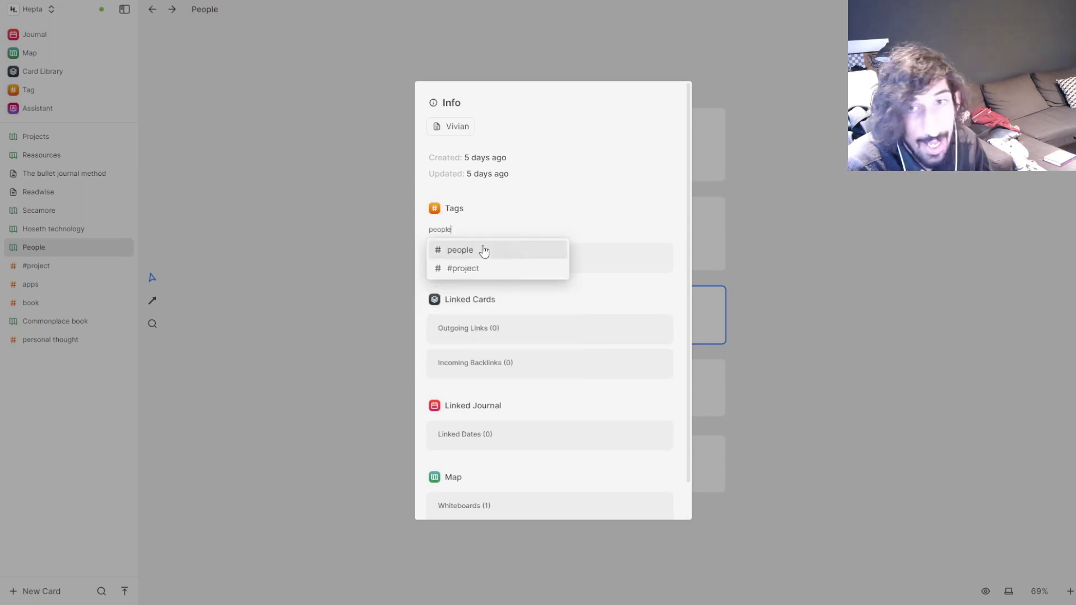
{"action": "left_click", "coordinate": [483, 251]}
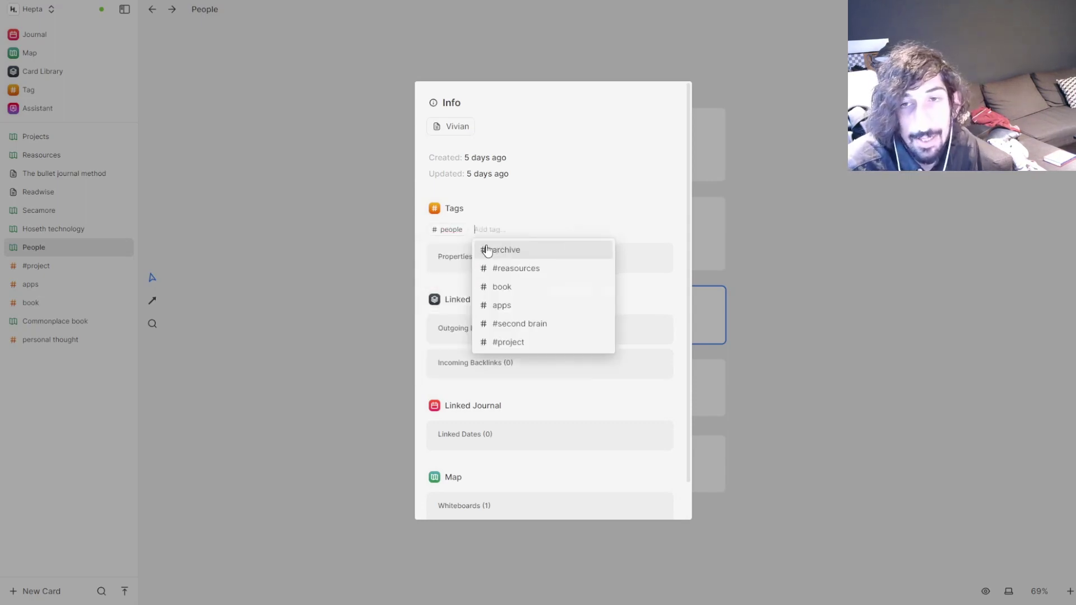
{"action": "left_click", "coordinate": [772, 252]}
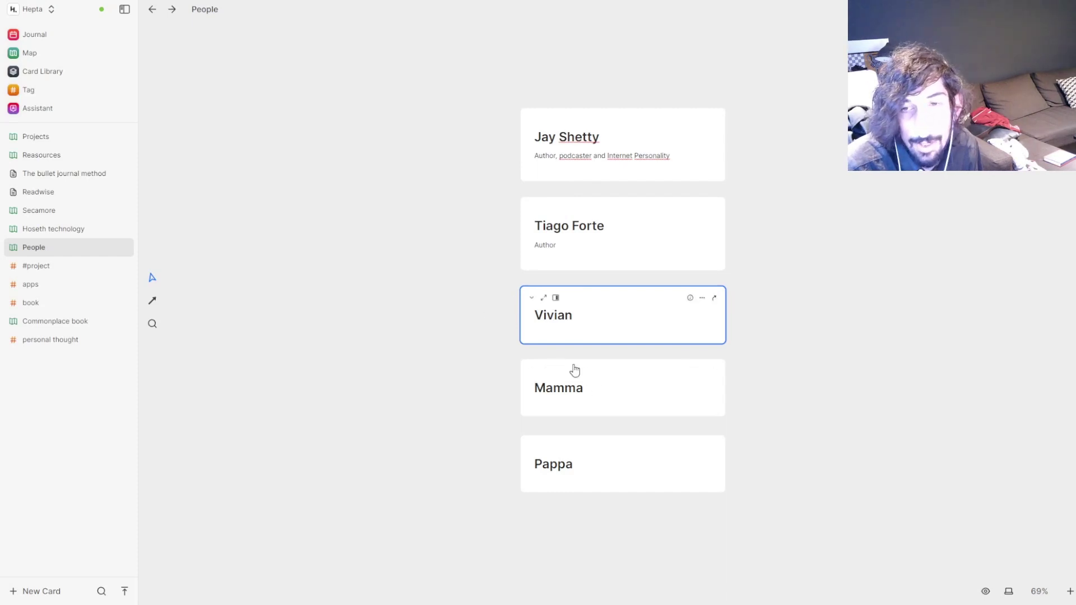
Add the people tag to the Mamma card on the People whiteboard
{"action": "left_click", "coordinate": [689, 372]}
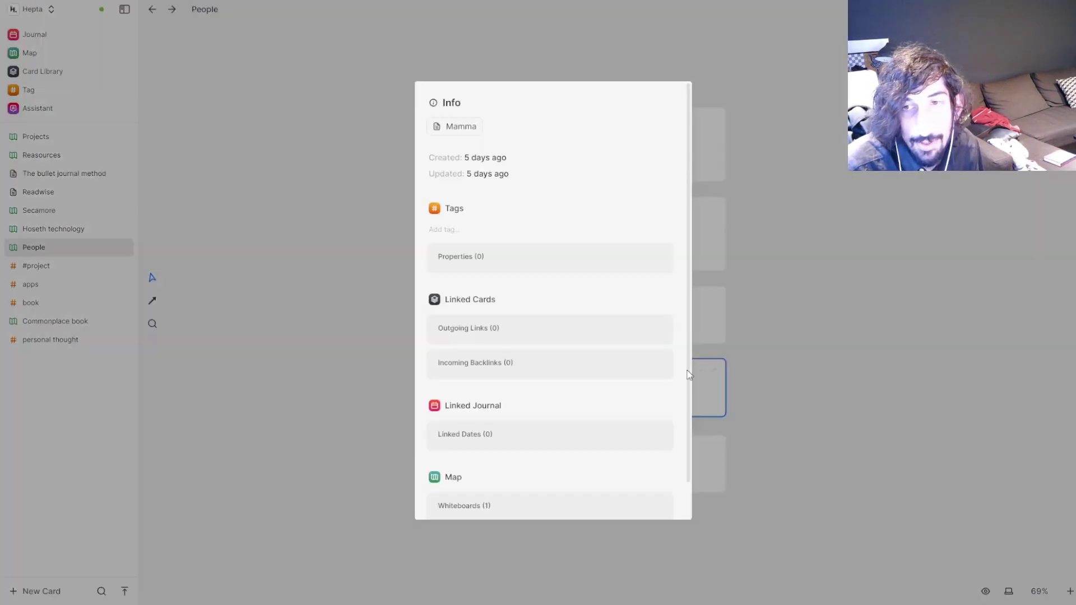
{"action": "left_click", "coordinate": [496, 230]}
{"action": "type", "text": "people"}
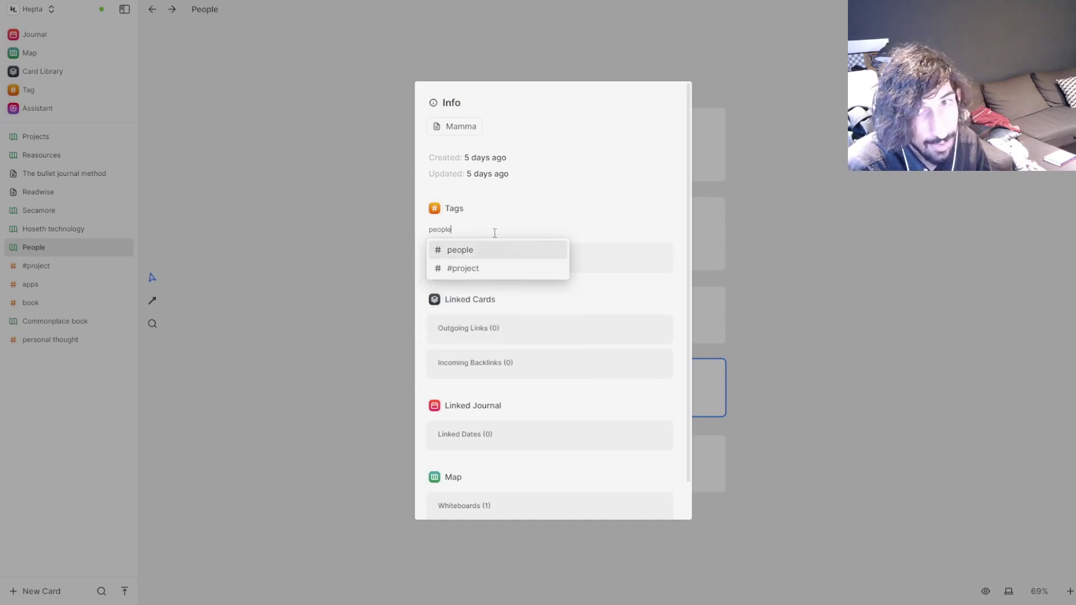
{"action": "key", "text": "Return"}
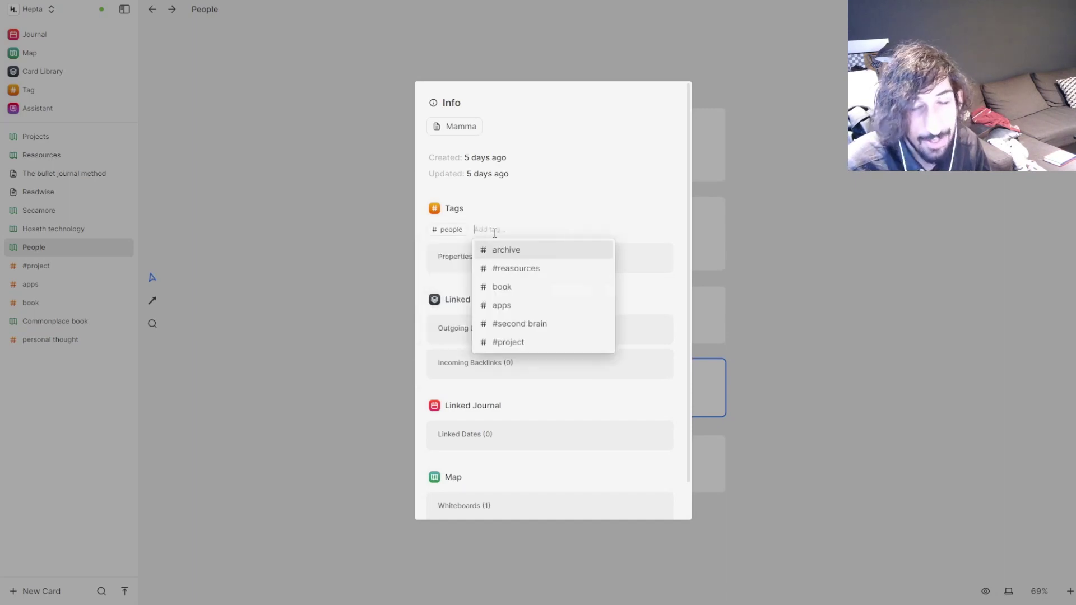
{"action": "left_click", "coordinate": [791, 232]}
Add the people tag to the Pappa card on the People whiteboard
{"action": "left_click", "coordinate": [601, 460]}
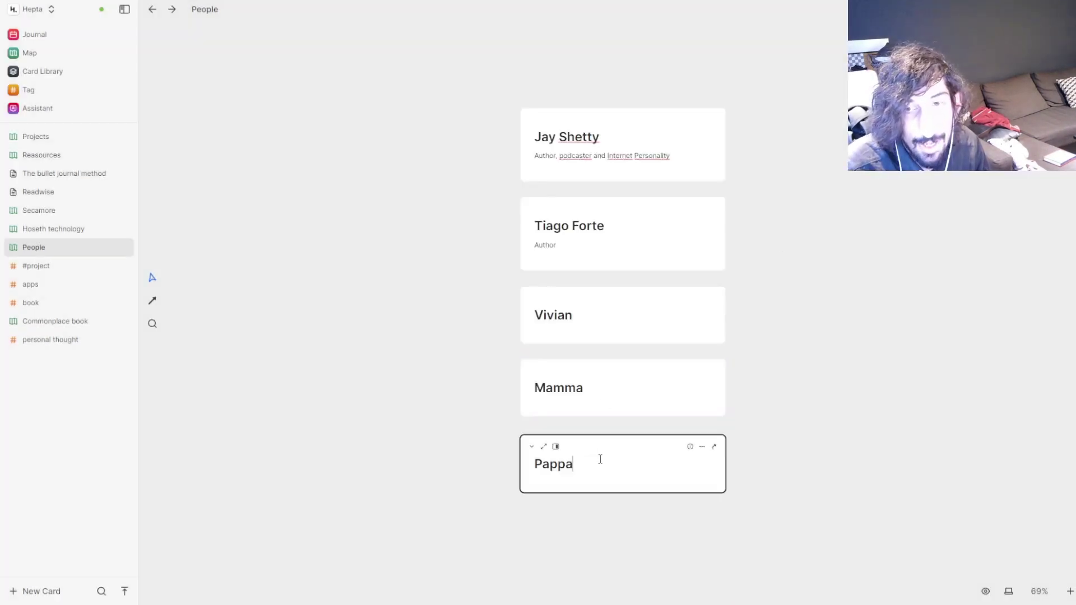
{"action": "left_click", "coordinate": [690, 446]}
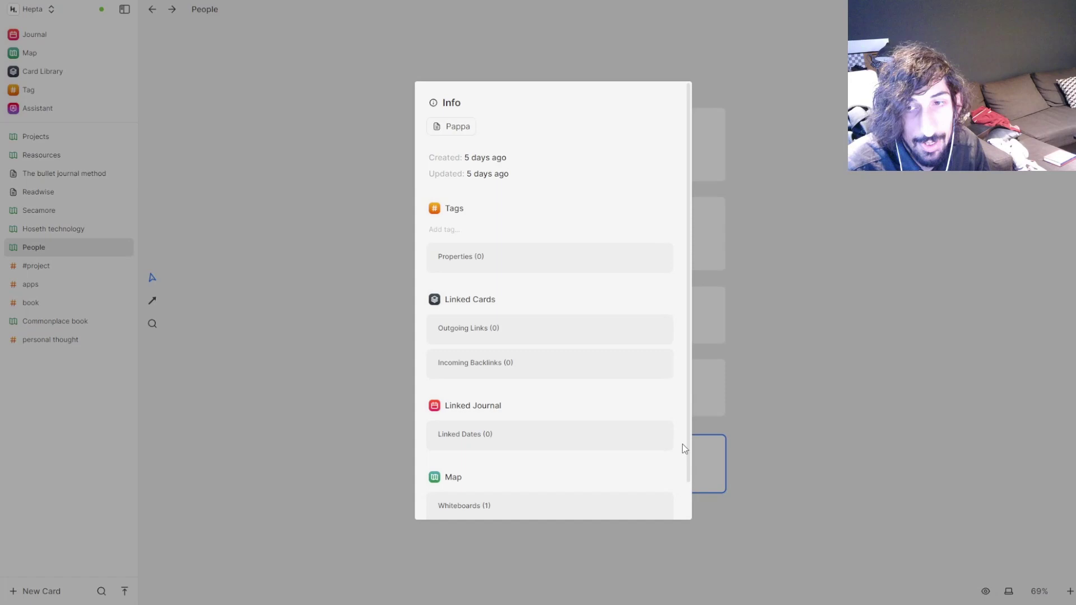
{"action": "left_click", "coordinate": [450, 229]}
{"action": "type", "text": "people"}
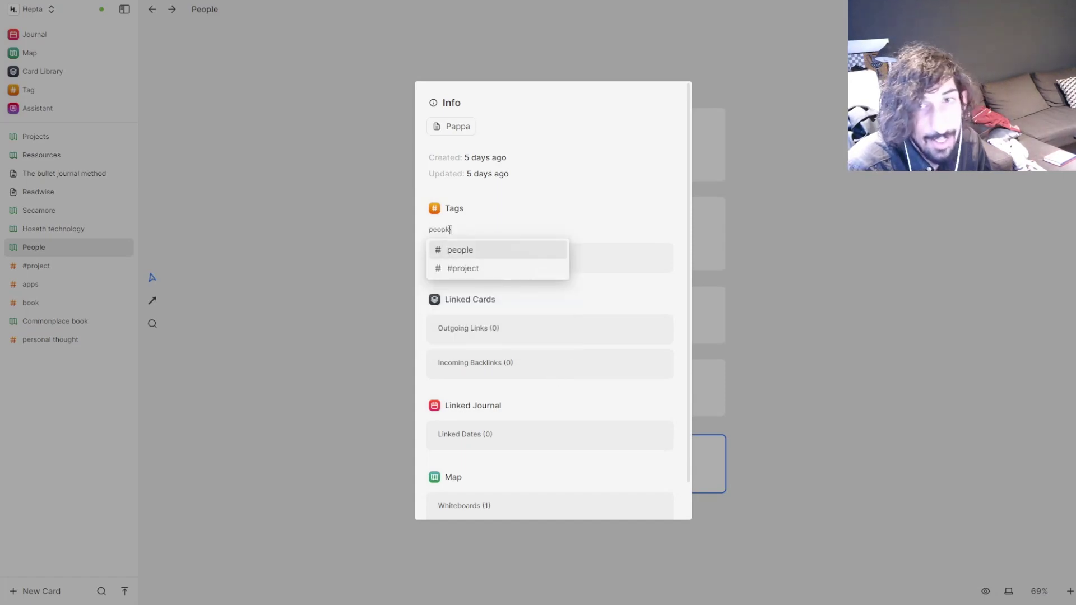
{"action": "key", "text": "Return"}
{"action": "left_click", "coordinate": [384, 253]}
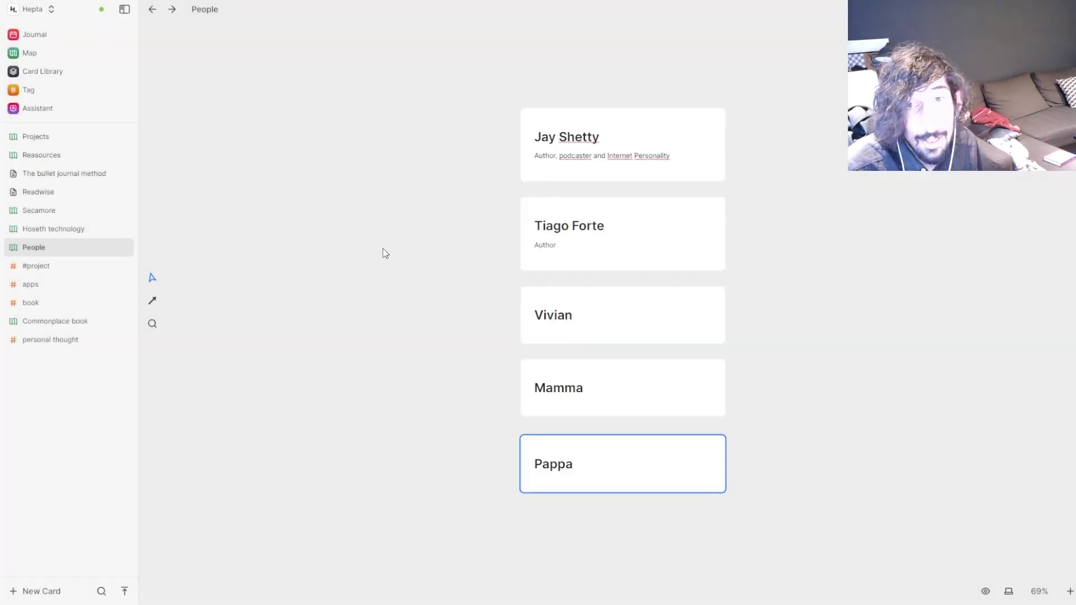
Open the people tag's table and create a property of type Phone named Phone
{"action": "left_click", "coordinate": [51, 93]}
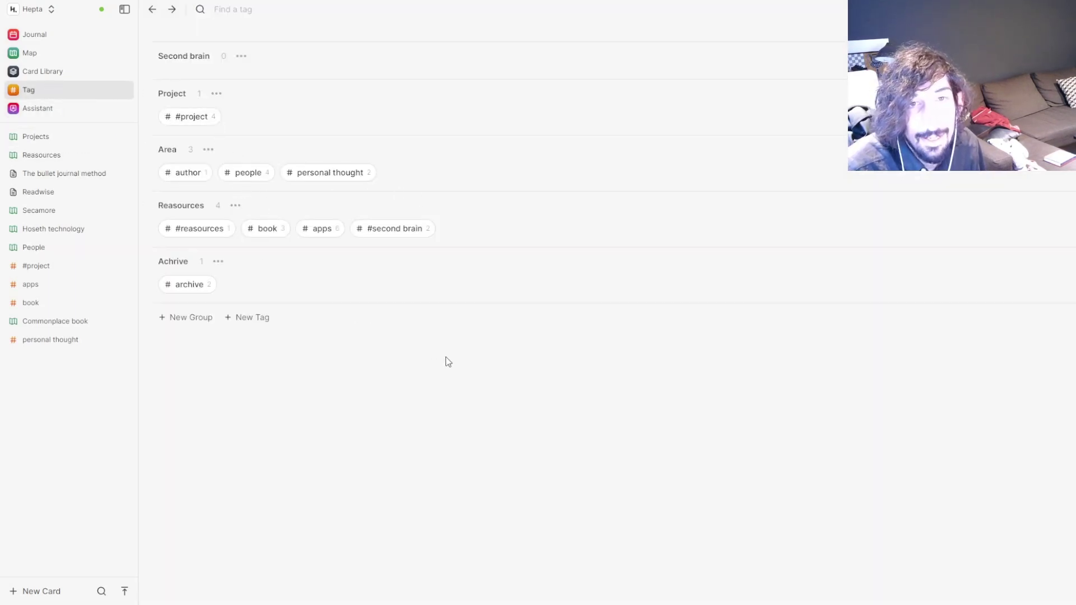
{"action": "left_click", "coordinate": [247, 173]}
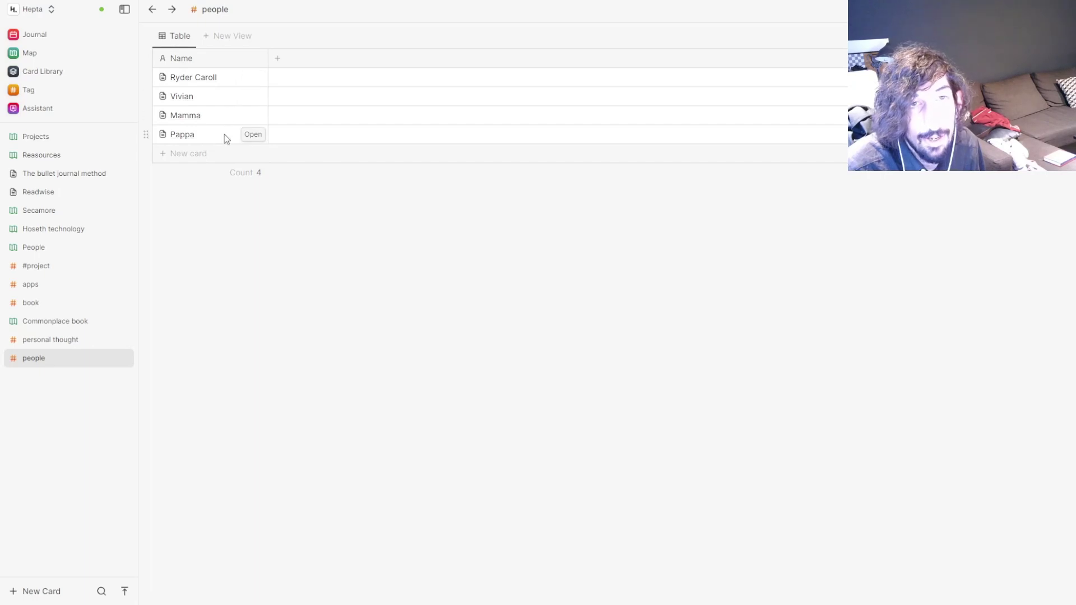
{"action": "left_click", "coordinate": [277, 58]}
{"action": "mouse_move", "coordinate": [321, 88]}
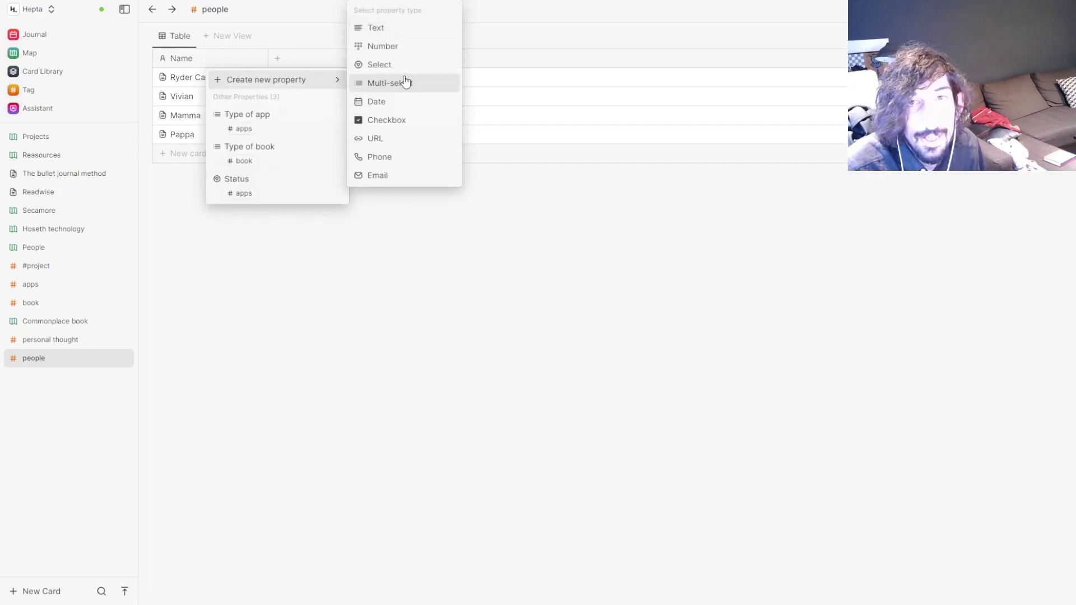
{"action": "left_click", "coordinate": [402, 159]}
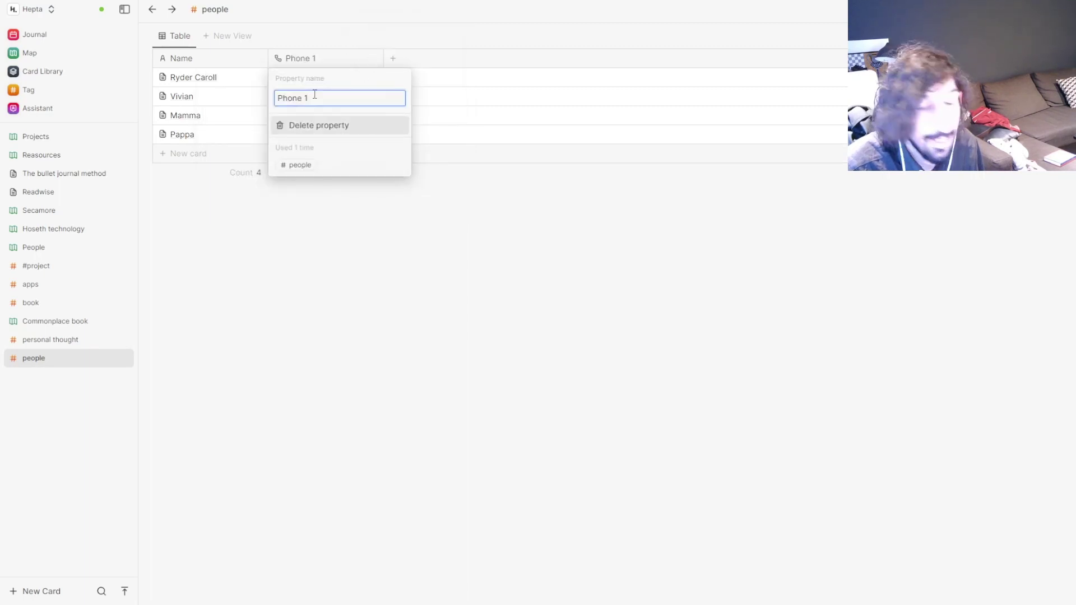
{"action": "key", "text": "BackSpace"}
{"action": "key", "text": "BackSpace"}
{"action": "key", "text": "Return"}
Add a property of type Email named Email to the people tag table
{"action": "left_click", "coordinate": [393, 58]}
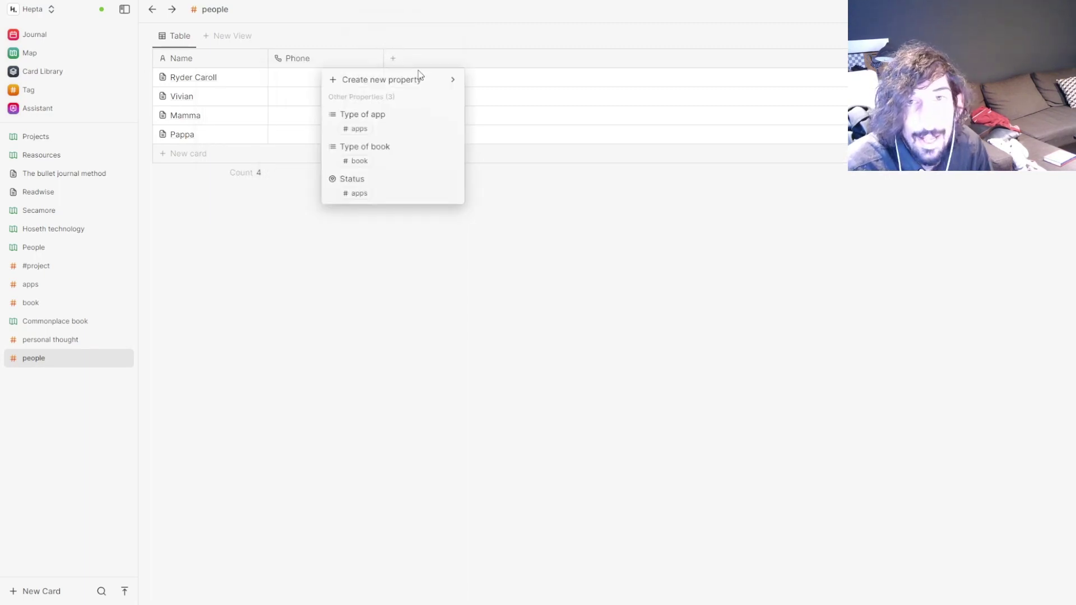
{"action": "mouse_move", "coordinate": [422, 80]}
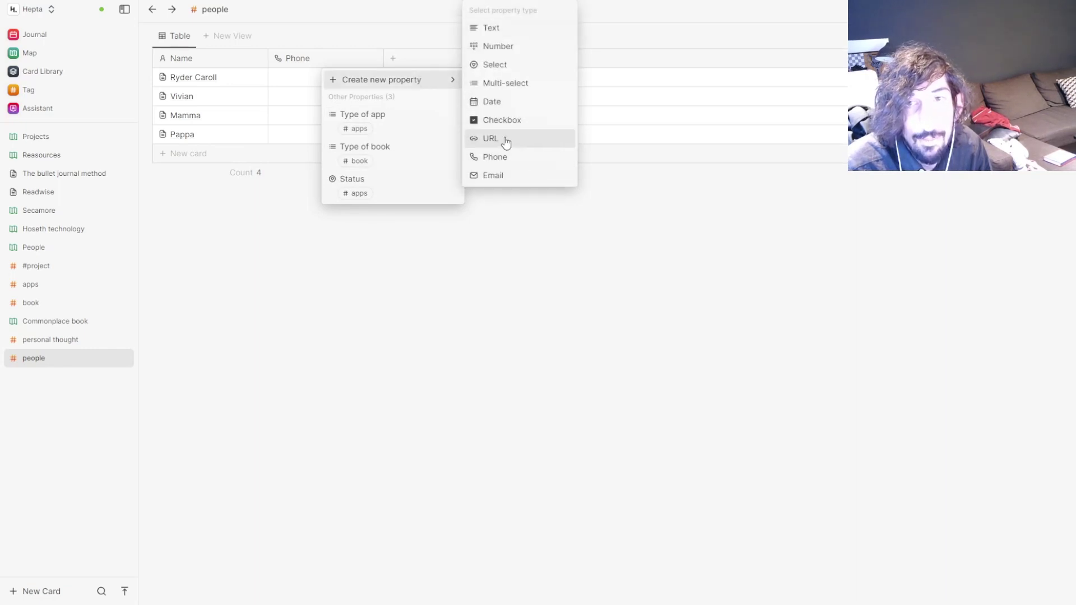
{"action": "left_click", "coordinate": [504, 176]}
{"action": "left_click", "coordinate": [426, 32]}
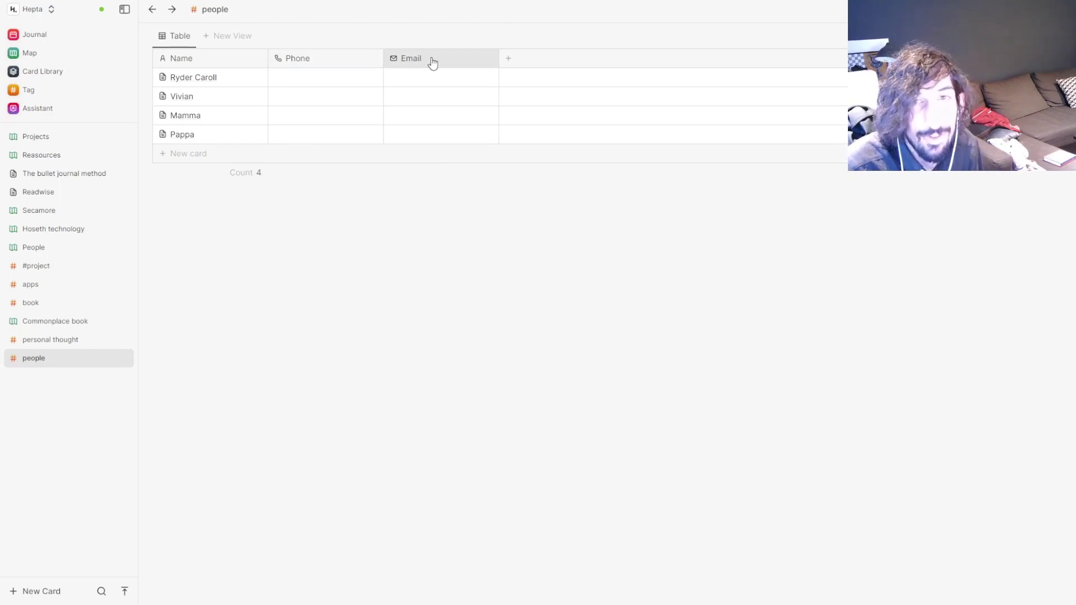
Open the author tag's table from the Area group to see which cards carry the tag
{"action": "mouse_move", "coordinate": [217, 75]}
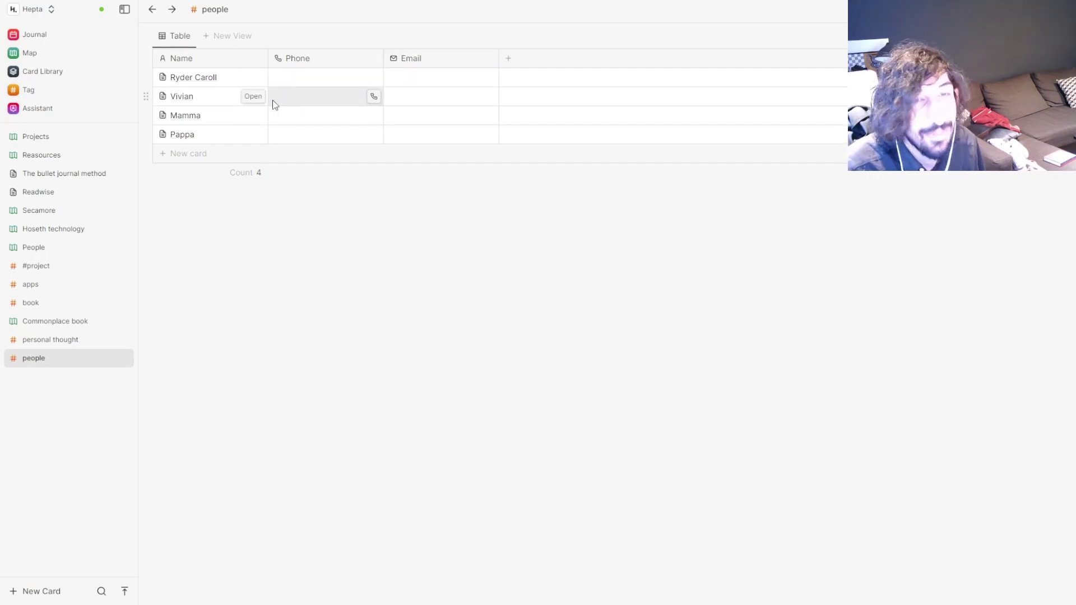
{"action": "left_click", "coordinate": [83, 91]}
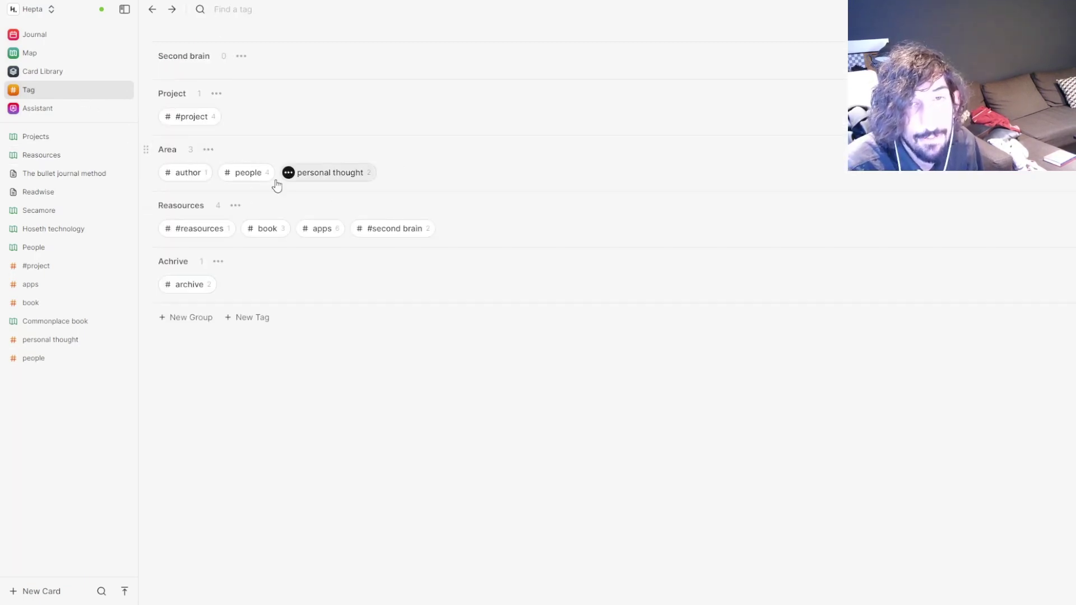
{"action": "left_click", "coordinate": [185, 175]}
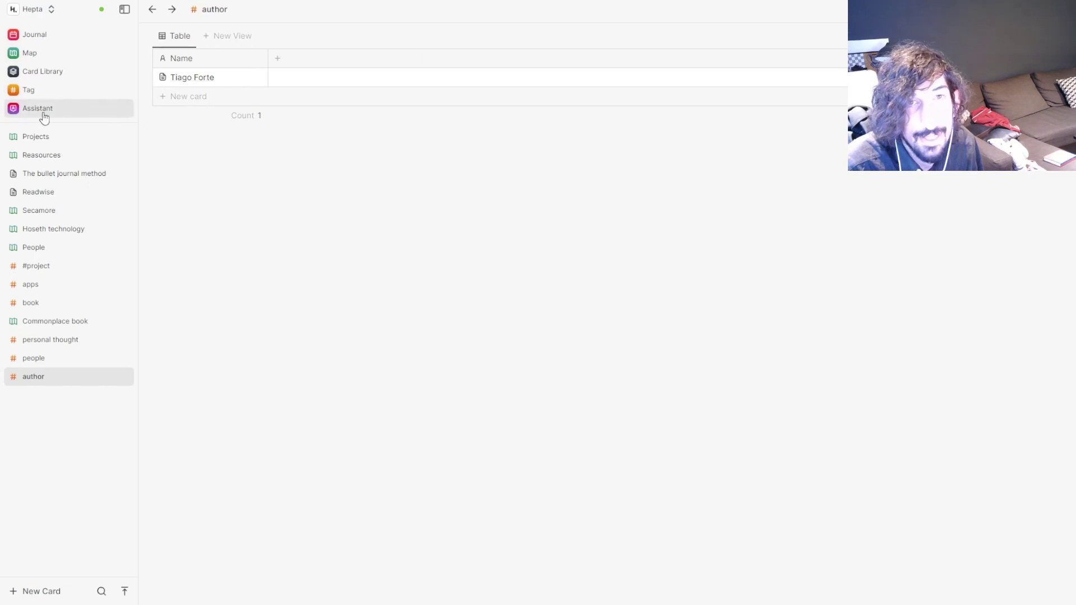
On the People whiteboard, add the author tag to the Jay Shetty card
{"action": "left_click", "coordinate": [39, 54]}
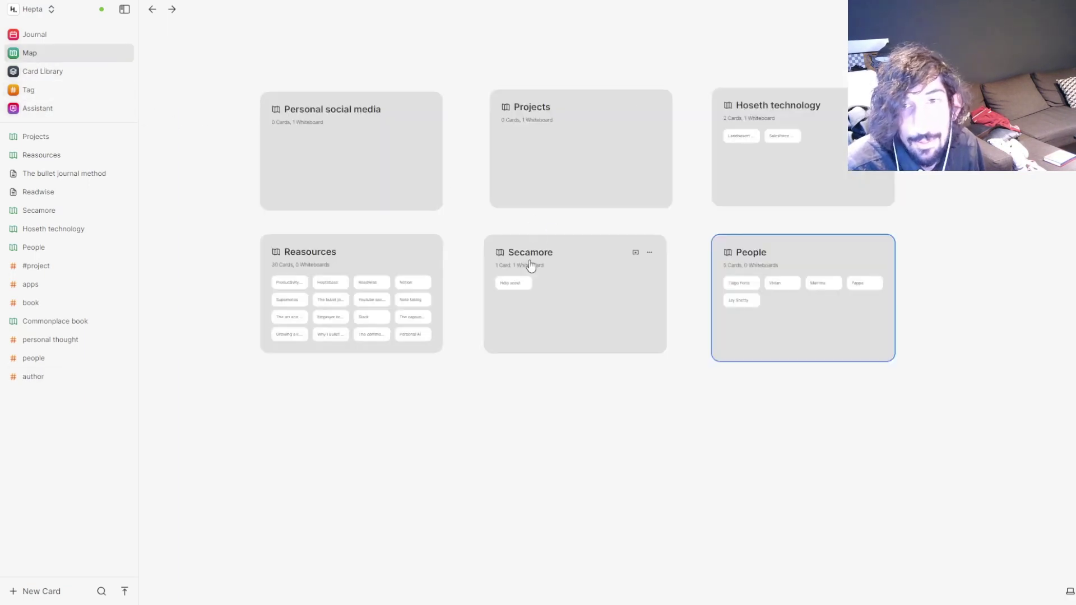
{"action": "left_click", "coordinate": [760, 284]}
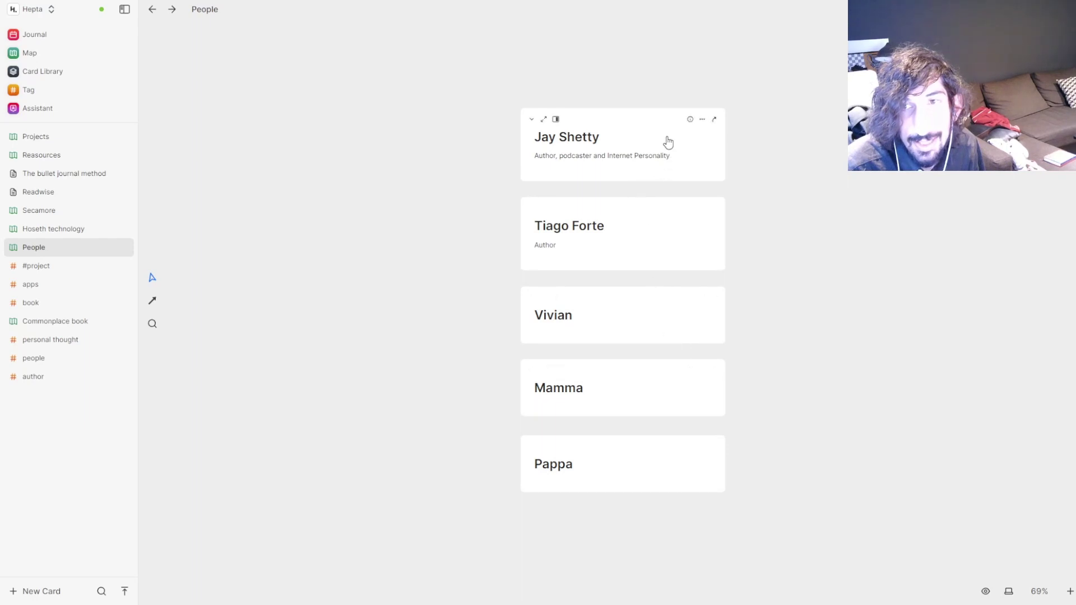
{"action": "left_click", "coordinate": [690, 119]}
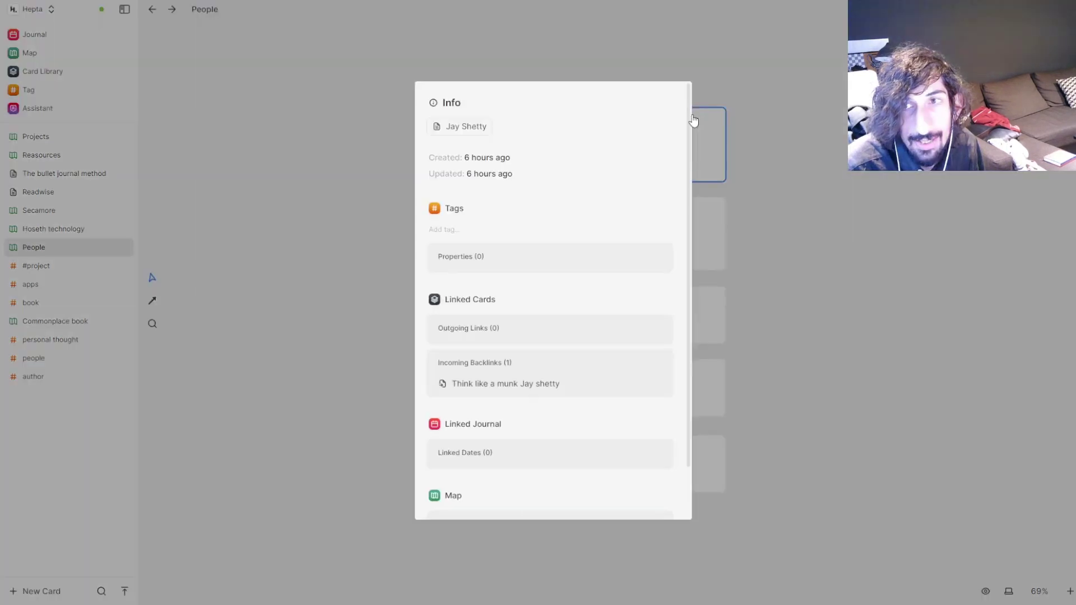
{"action": "left_click", "coordinate": [467, 231]}
{"action": "type", "text": "auth"}
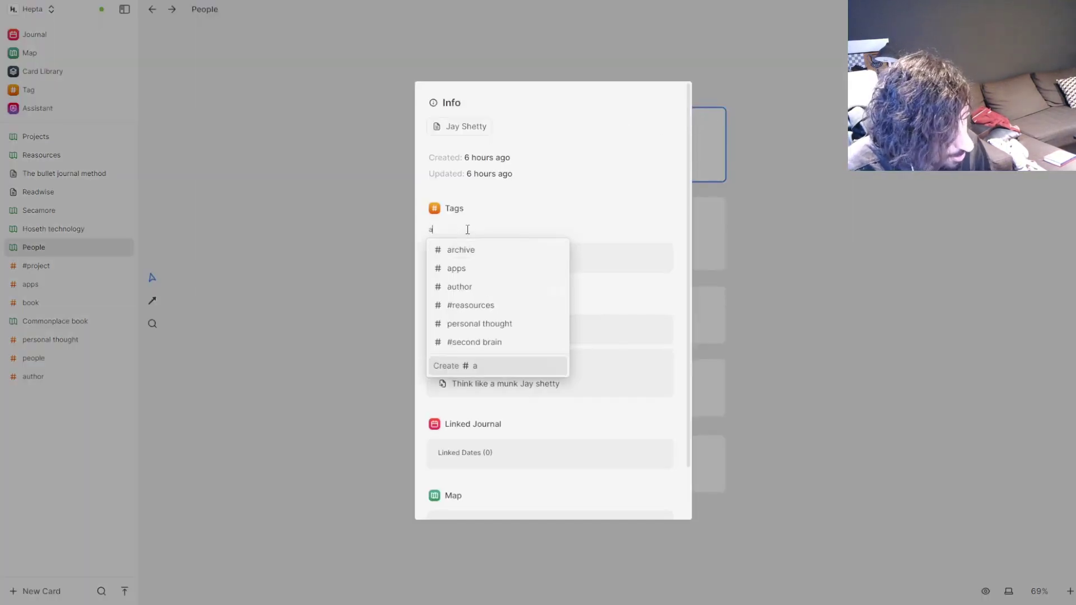
{"action": "left_click", "coordinate": [489, 255]}
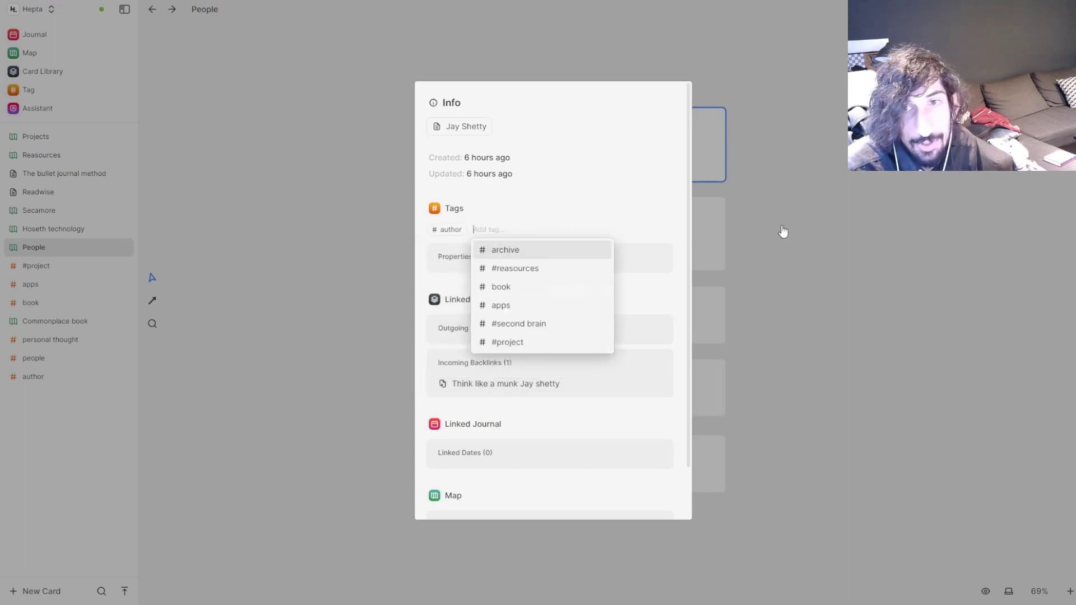
{"action": "left_click", "coordinate": [782, 231]}
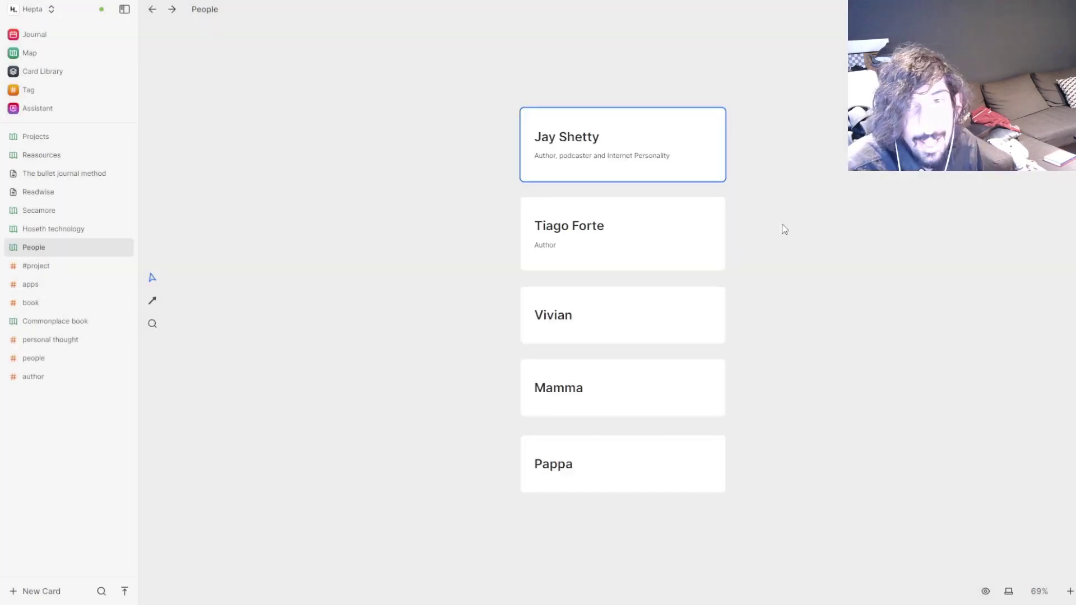
Review the archive tag's table and the tag groups, and open the Hepta AI assistant
{"action": "left_click", "coordinate": [42, 95]}
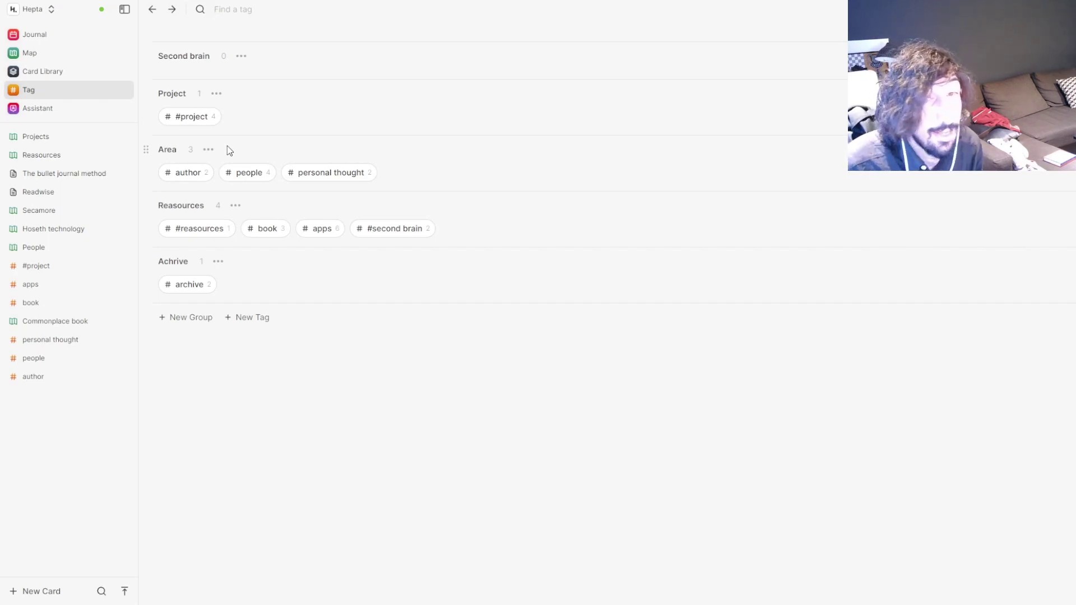
{"action": "left_click", "coordinate": [209, 285]}
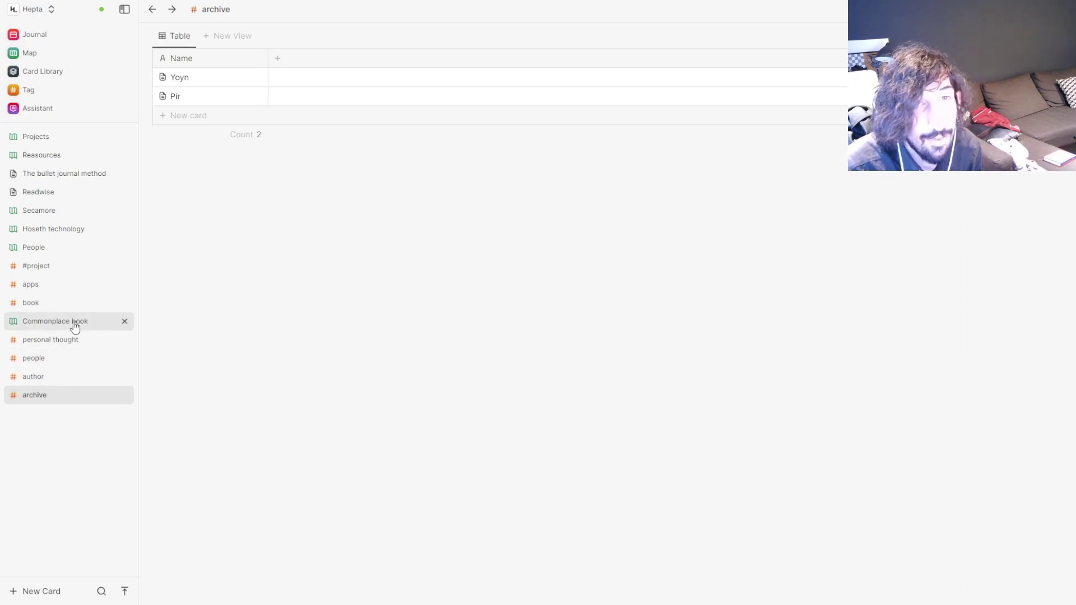
{"action": "left_click", "coordinate": [46, 93]}
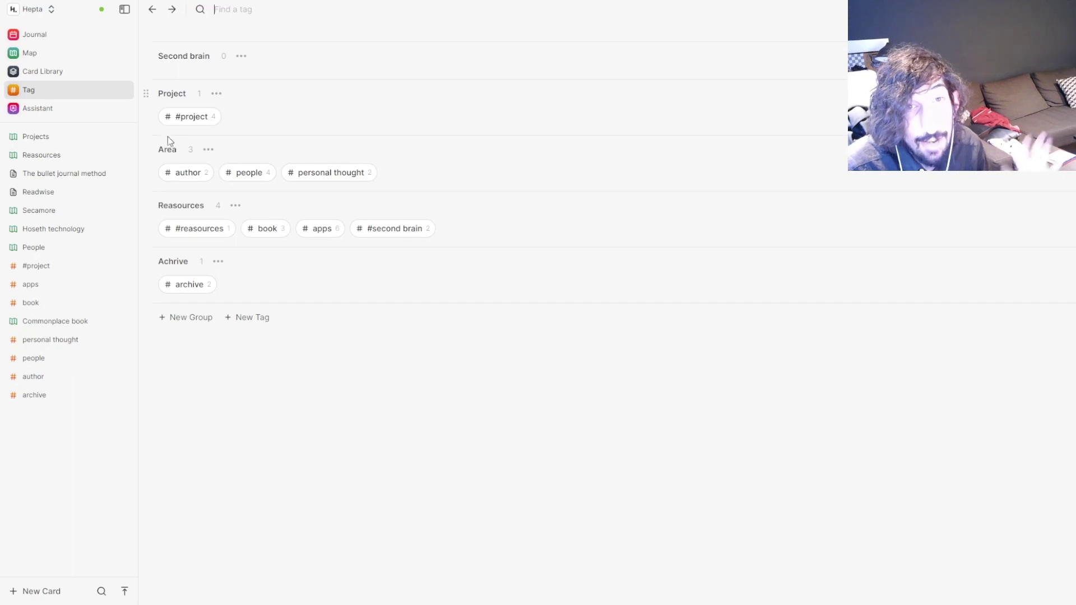
{"action": "left_click", "coordinate": [87, 116]}
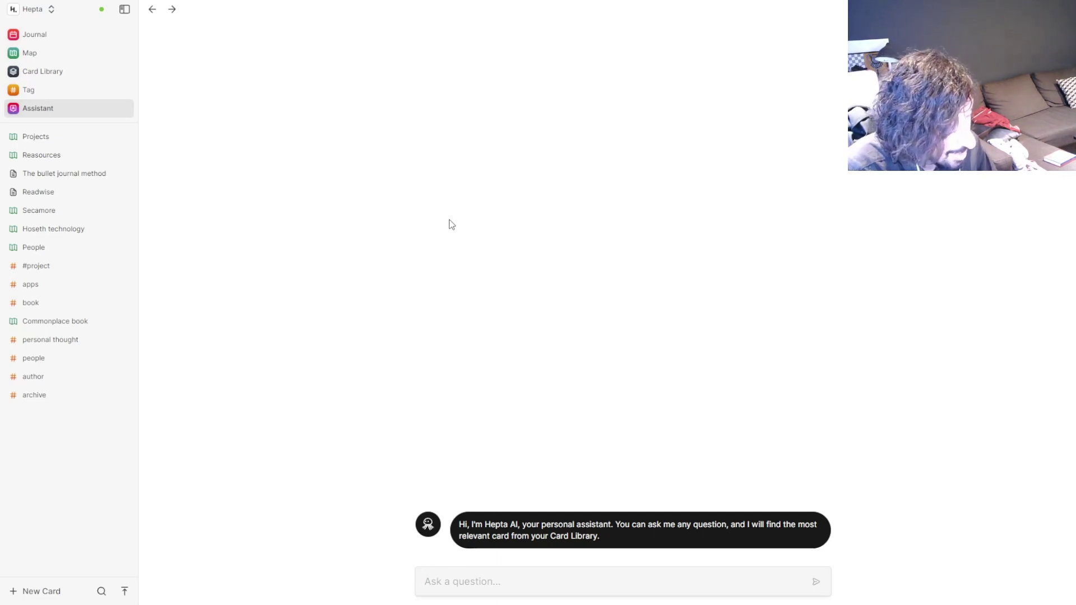
Ask the Hepta AI assistant "How can I build a commonplace book"
{"action": "type", "text": "How can"}
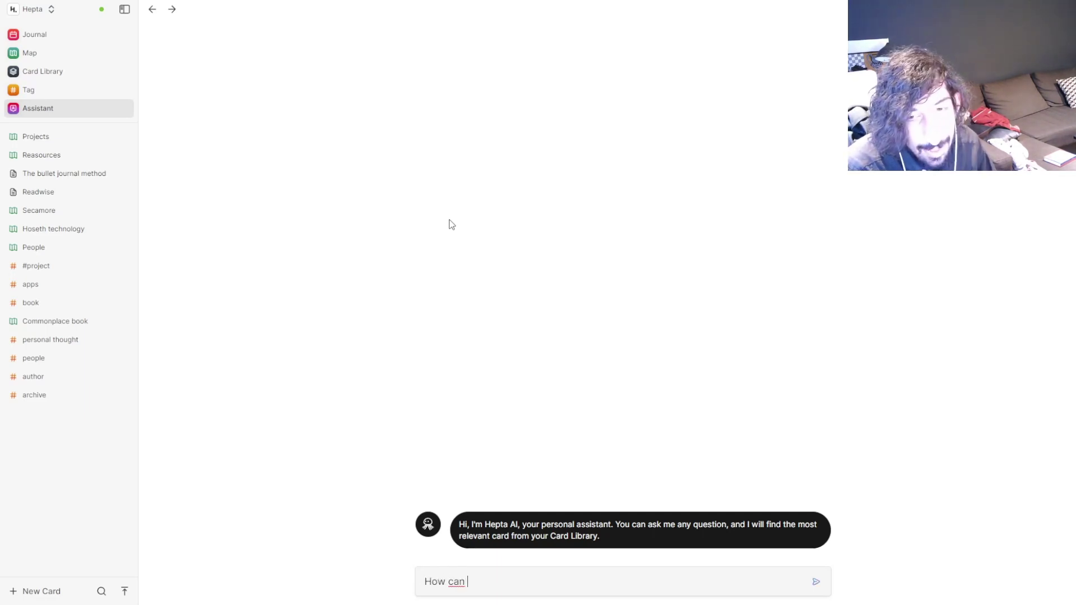
{"action": "type", "text": " I build "}
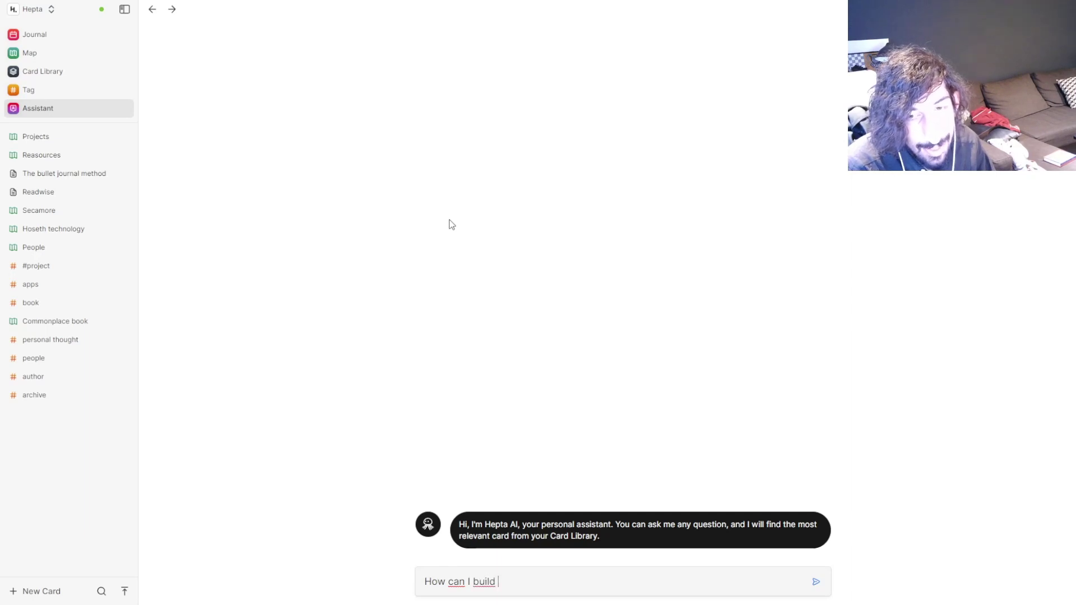
{"action": "type", "text": "a commonpla"}
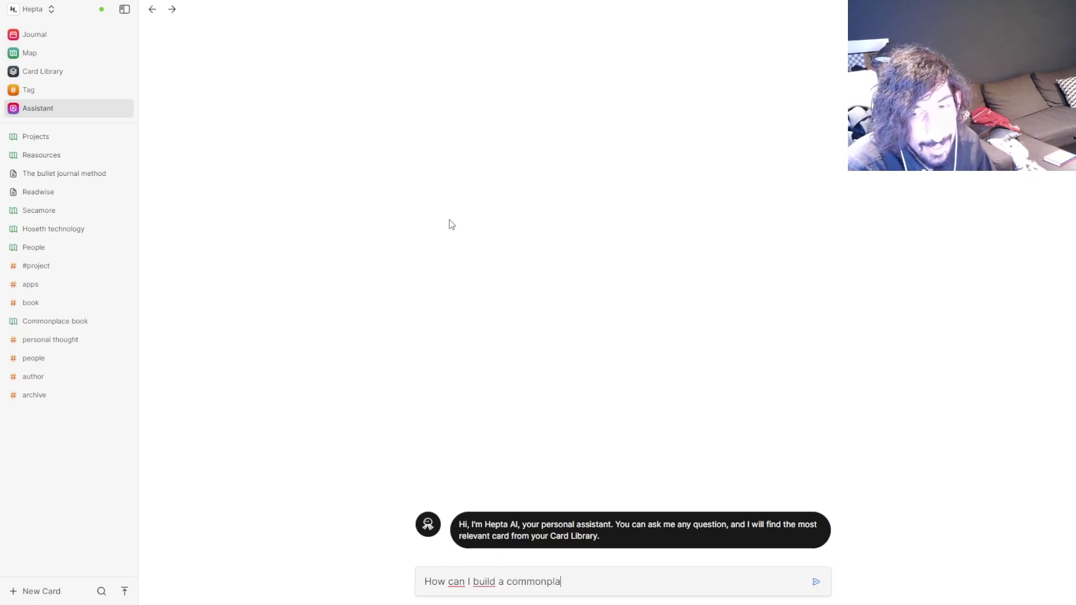
{"action": "type", "text": "ce book"}
{"action": "key", "text": "Return"}
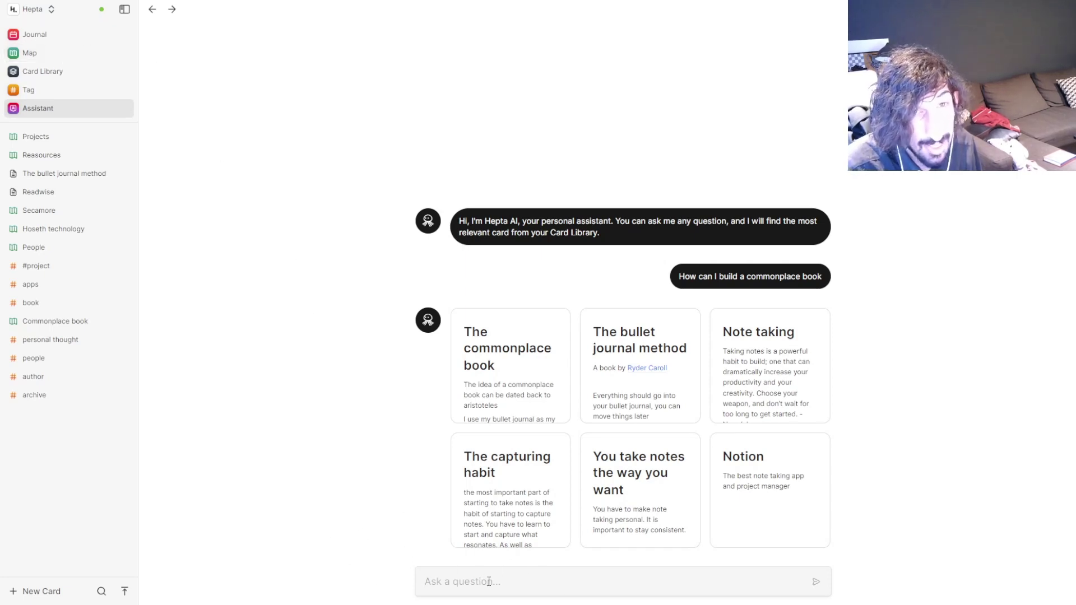
Open the Reasources whiteboard from the map and look at its option for sharing to the web
{"action": "left_click", "coordinate": [103, 593]}
{"action": "left_click", "coordinate": [269, 430]}
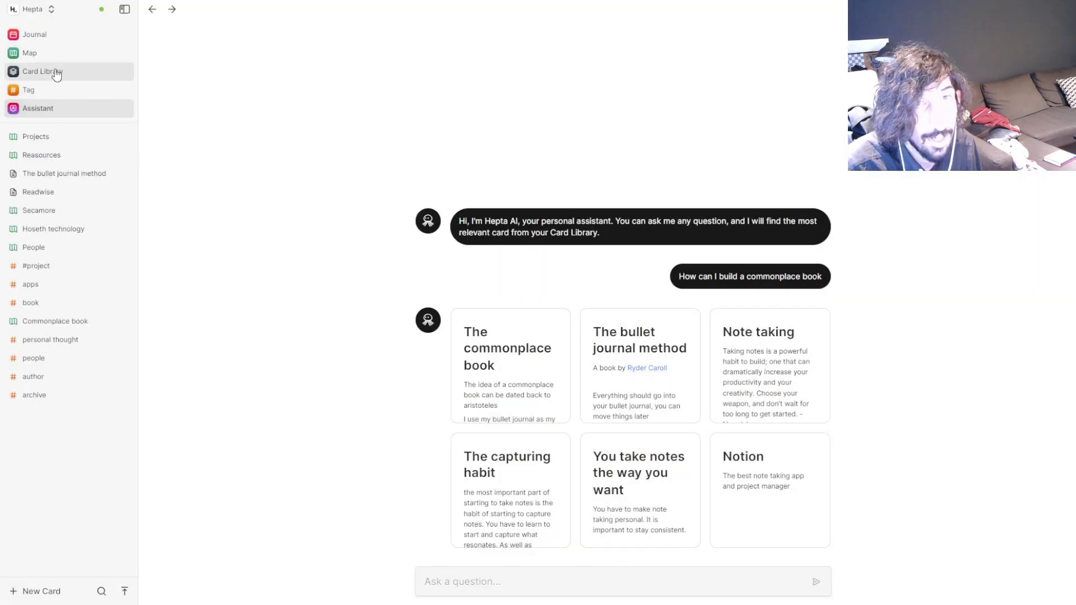
{"action": "left_click", "coordinate": [52, 53]}
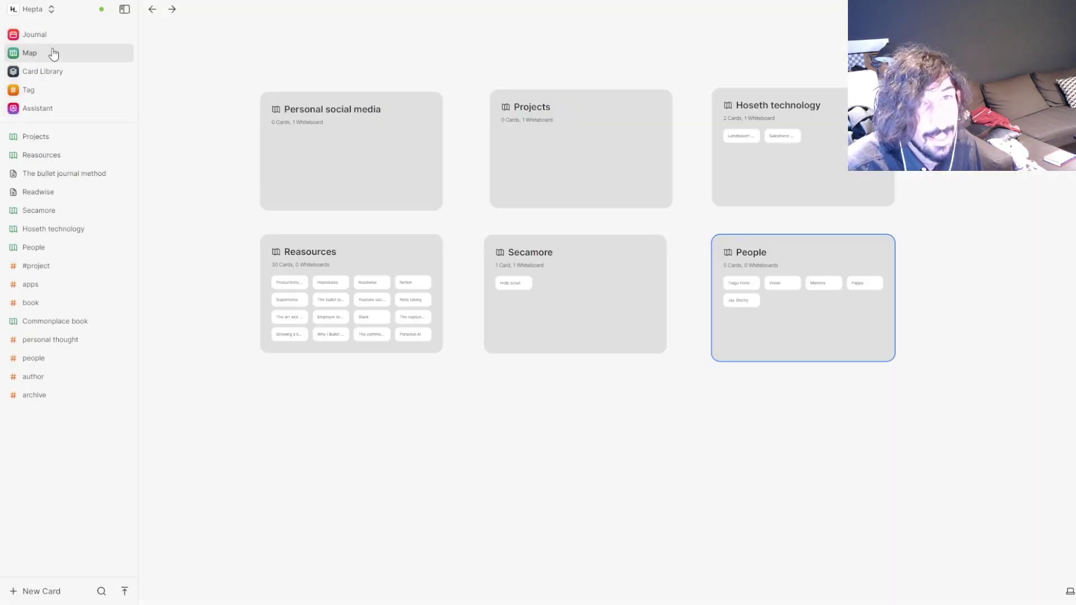
{"action": "double_click", "coordinate": [378, 249]}
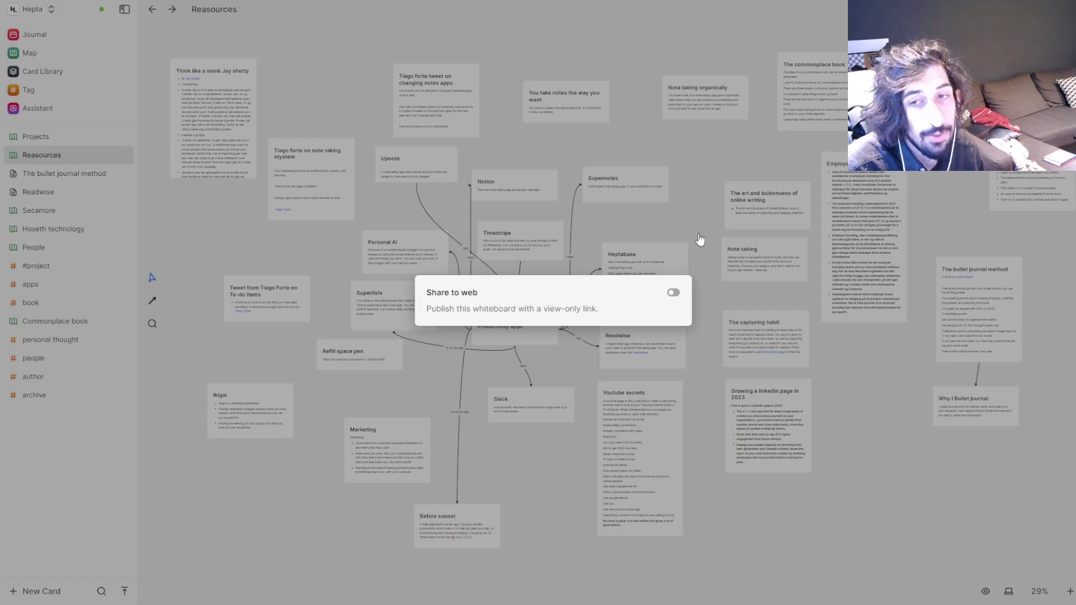
{"action": "left_click", "coordinate": [694, 178]}
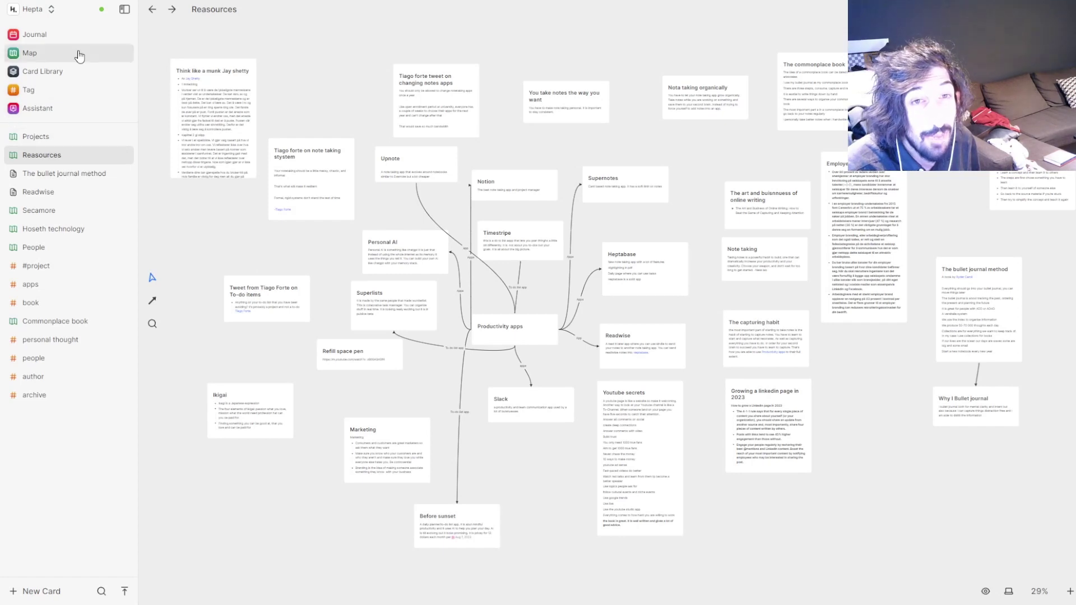
Create a nested whiteboard inside the Secamore whiteboard, place it above the Secamore Podkast board, and open it
{"action": "left_click", "coordinate": [53, 59]}
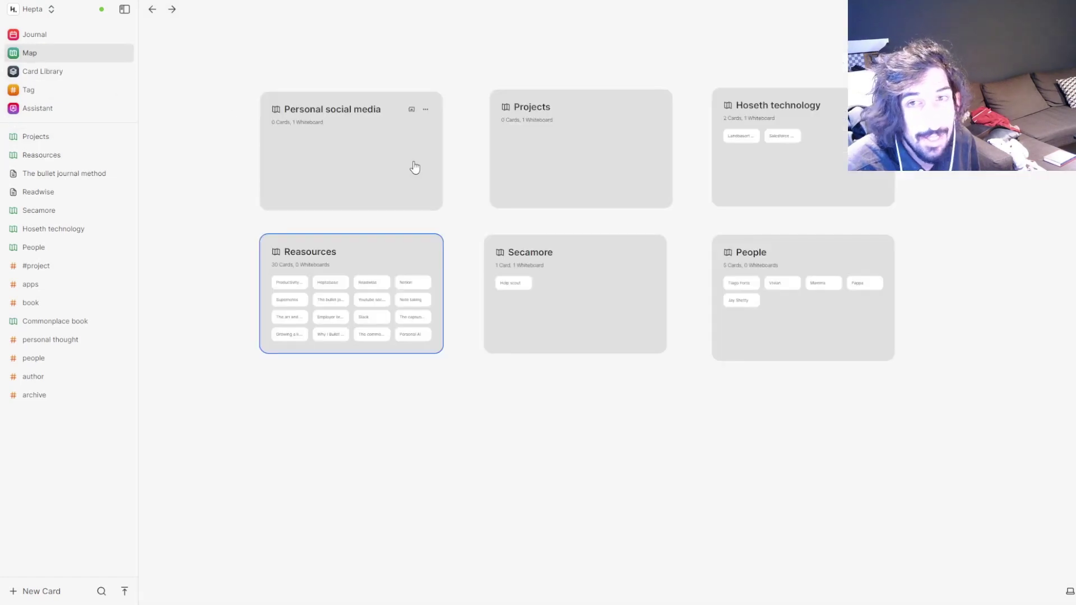
{"action": "left_click", "coordinate": [578, 269]}
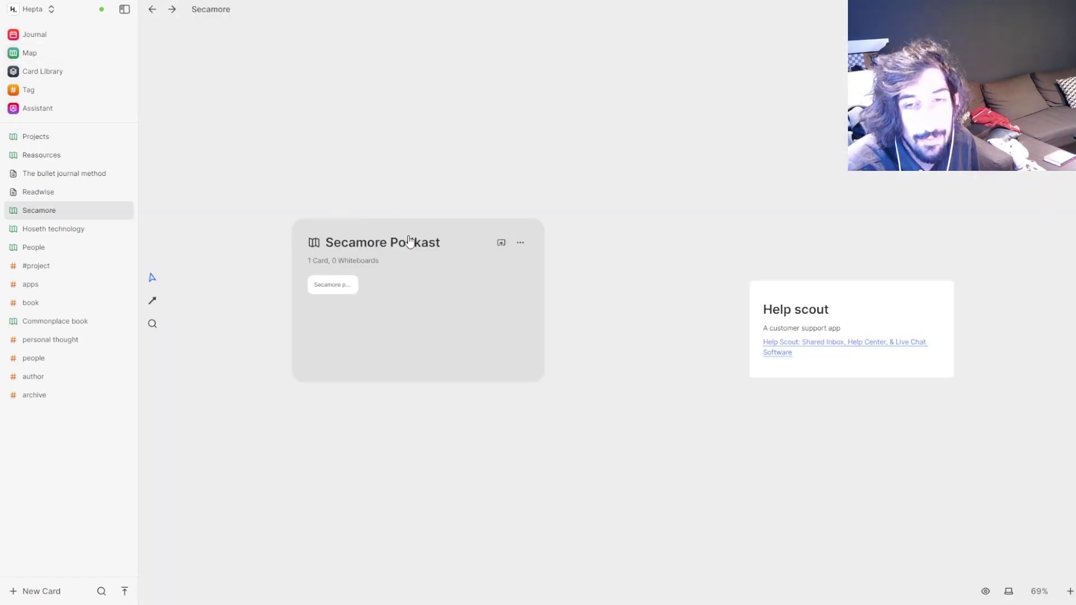
{"action": "right_click", "coordinate": [465, 146]}
{"action": "left_click", "coordinate": [525, 247]}
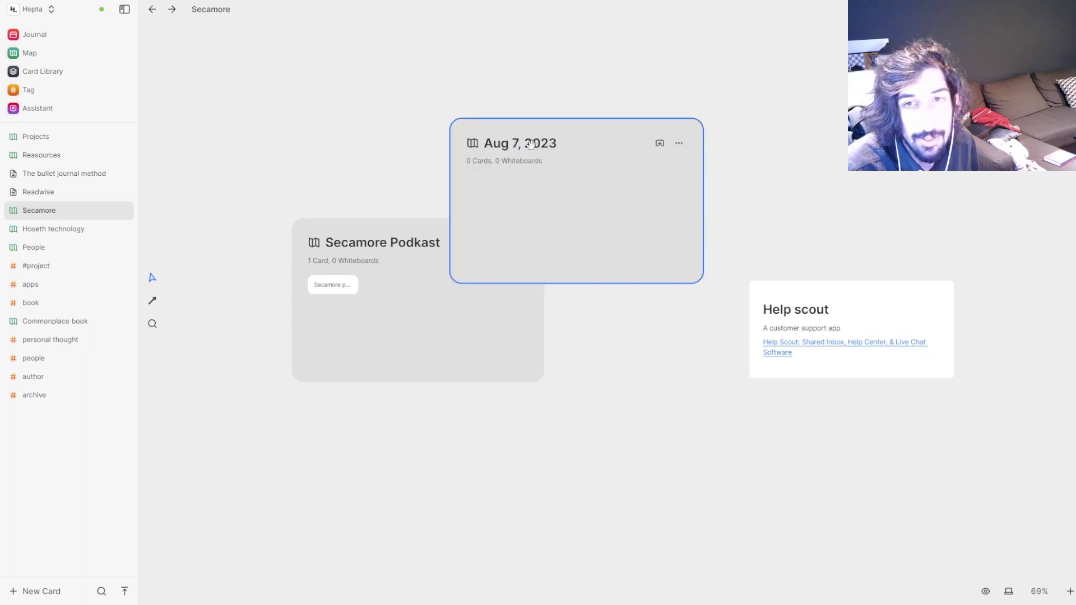
{"action": "left_click_drag", "start_coordinate": [521, 144], "coordinate": [498, 67]}
{"action": "double_click", "coordinate": [499, 67]}
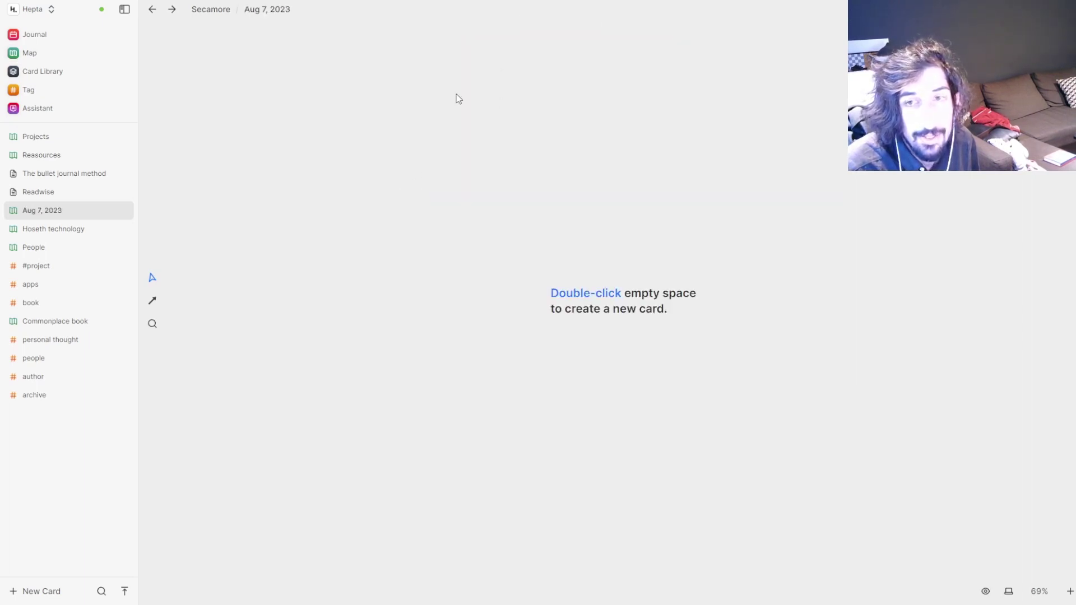
Rename the new nested whiteboard as Secamore tracksuit
{"action": "left_click", "coordinate": [274, 12]}
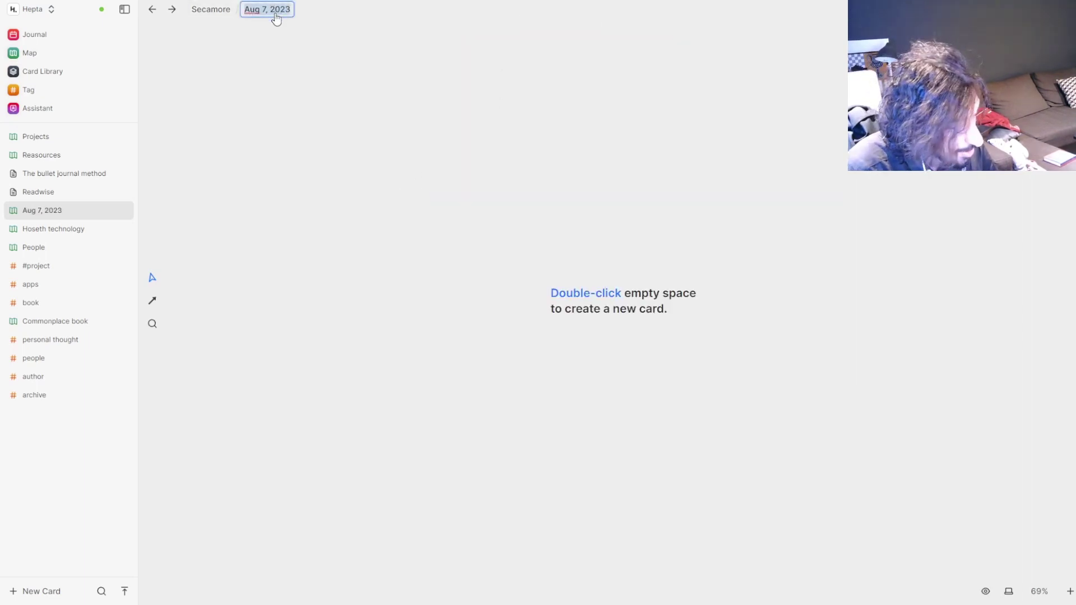
{"action": "type", "text": "Secamore t"}
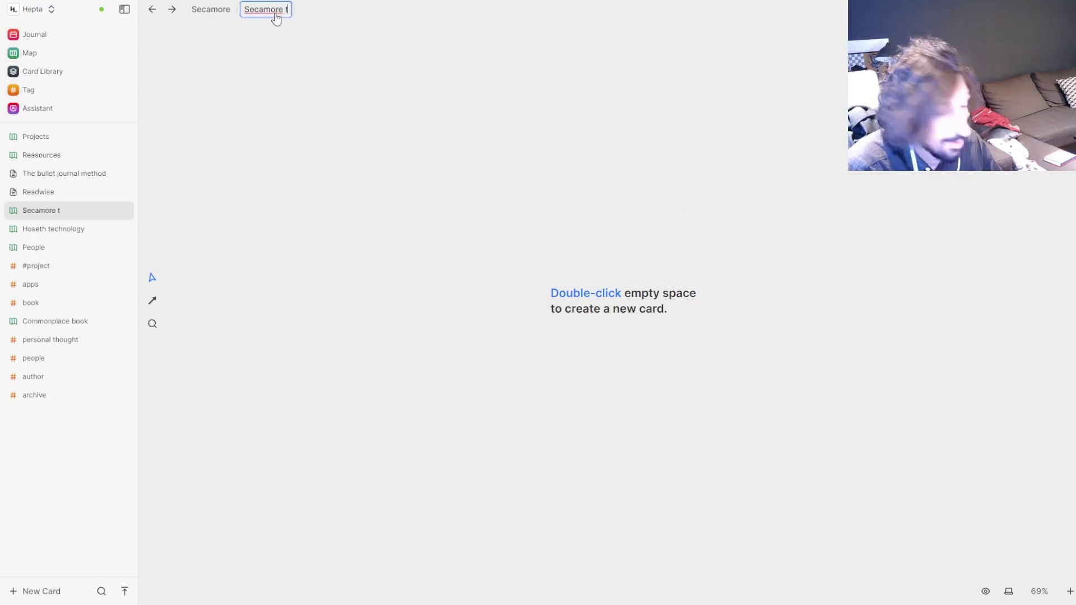
{"action": "type", "text": "racksuit"}
{"action": "key", "text": "Return"}
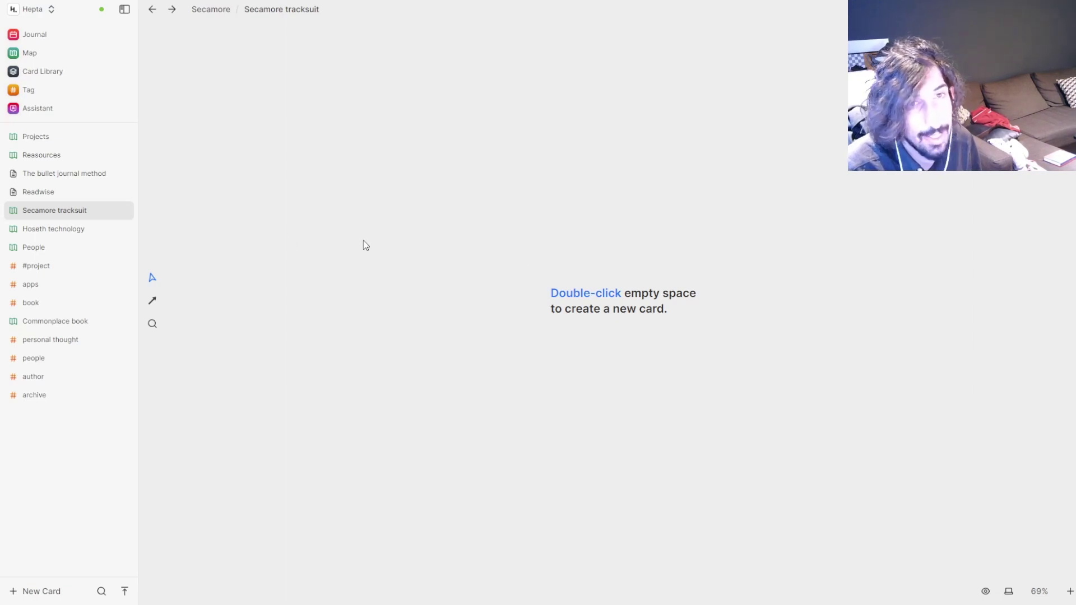
Check the Card Library for uncategorized cards and return to the map of whiteboards
{"action": "left_click", "coordinate": [85, 77]}
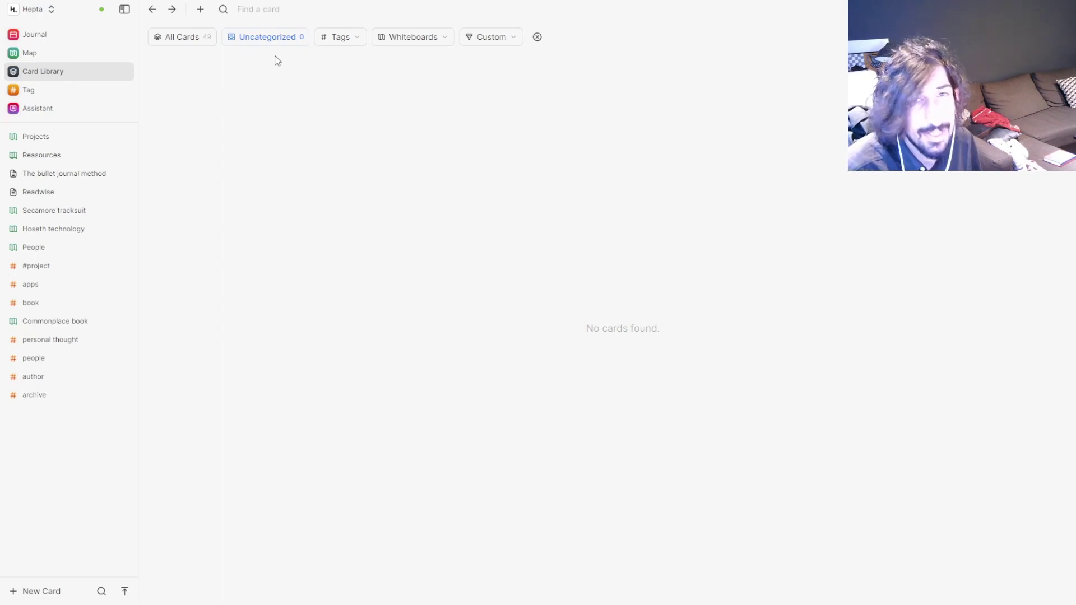
{"action": "left_click", "coordinate": [55, 60]}
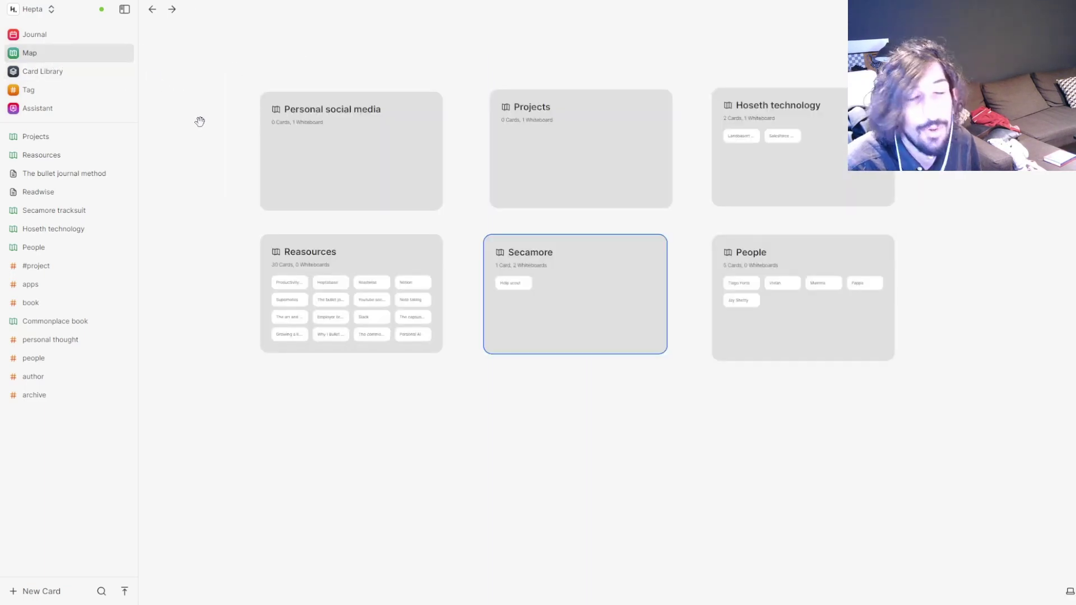